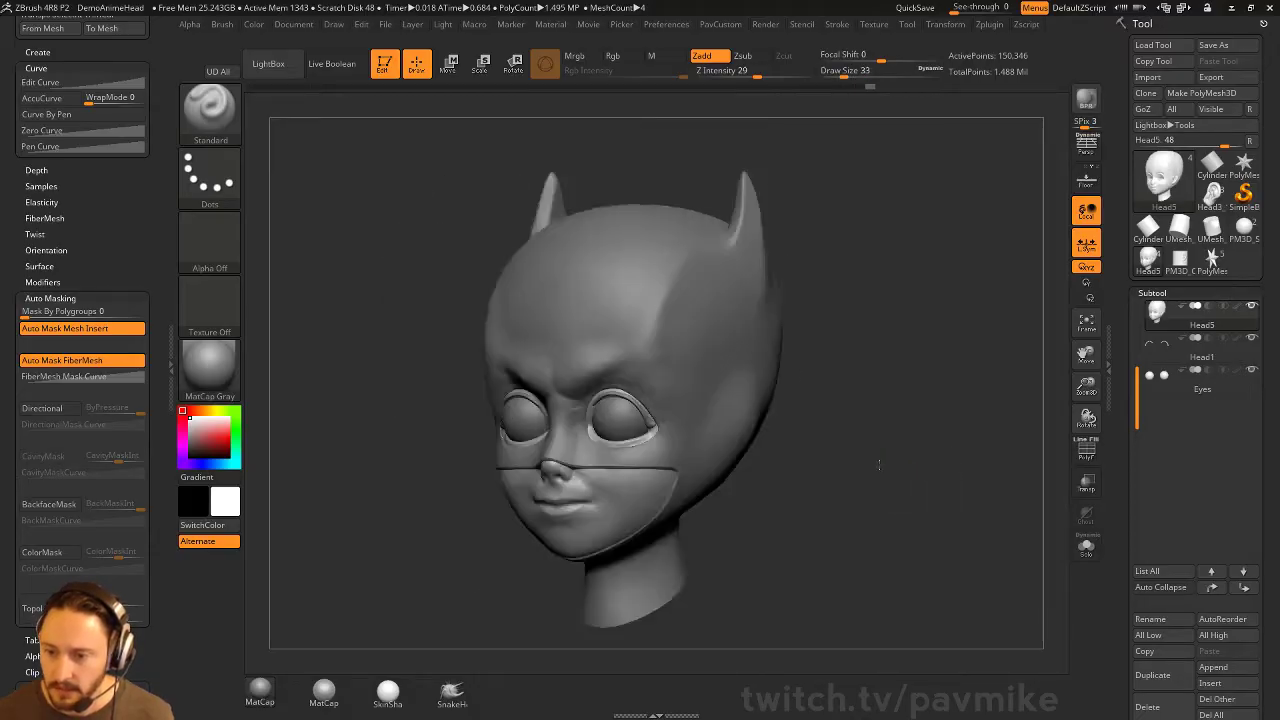
# Select the face subtool Head5 and set the draw size to 39
pyautogui.keyDown('alt'); pyautogui.click(767, 213); pyautogui.keyUp('alt')
pyautogui.keyDown('alt'); pyautogui.click(610, 490); pyautogui.keyUp('alt')
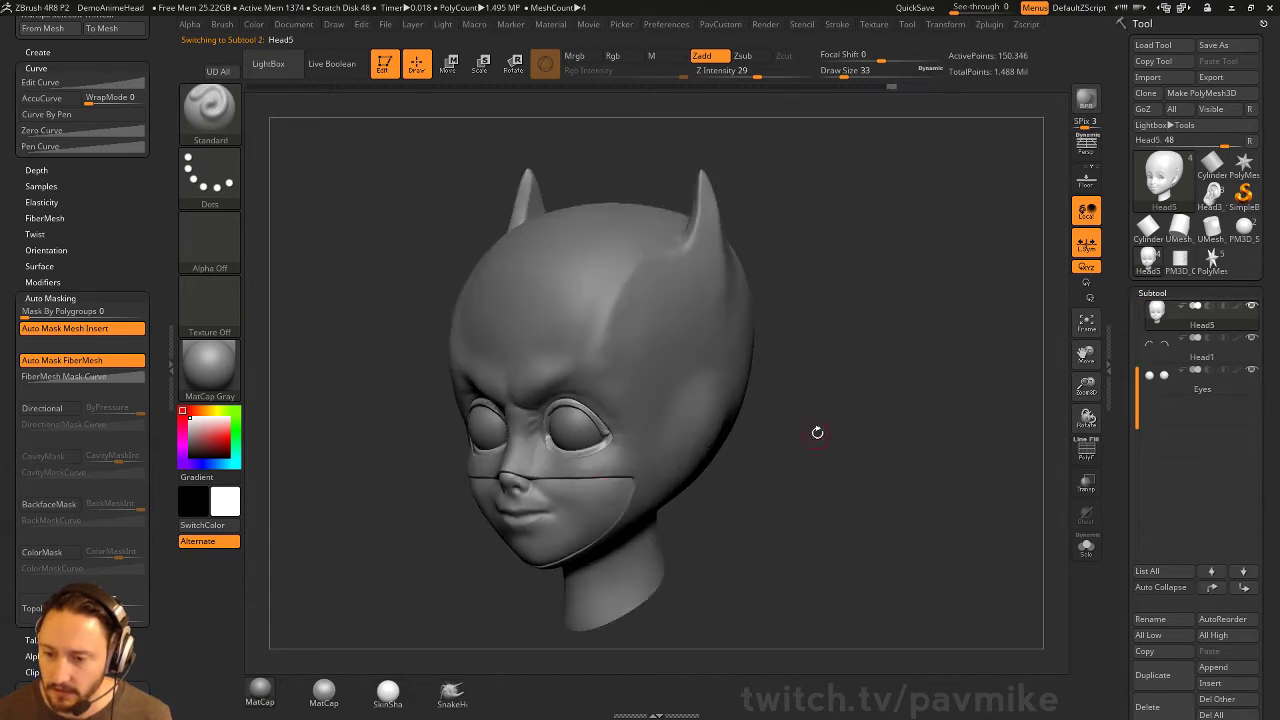
pyautogui.keyDown('alt'); pyautogui.moveTo(820, 427); pyautogui.dragTo(606, 514); pyautogui.keyUp('alt')
pyautogui.moveTo(828, 447); pyautogui.dragTo(909, 429)
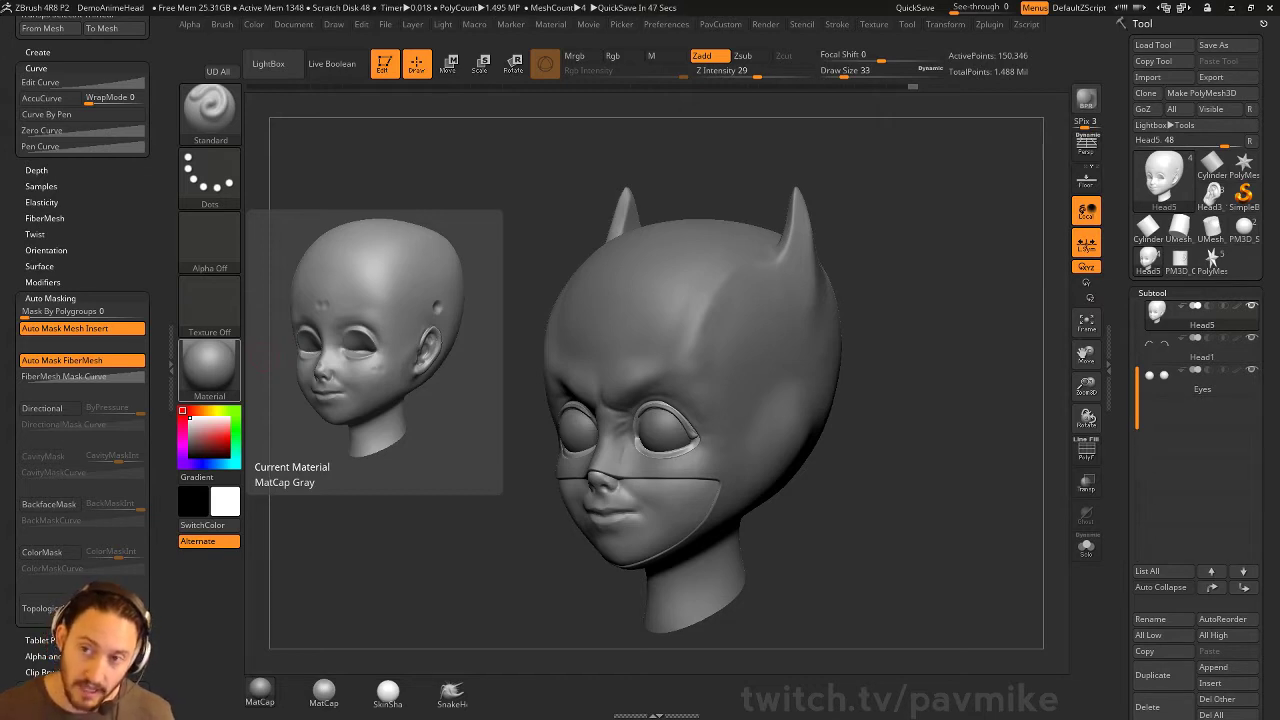
pyautogui.moveTo(993, 362)
pyautogui.mouseDown()
pyautogui.moveTo(937, 409)
pyautogui.moveTo(952, 451)
pyautogui.mouseUp()
pyautogui.press('s')
pyautogui.moveTo(826, 437); pyautogui.dragTo(863, 423)
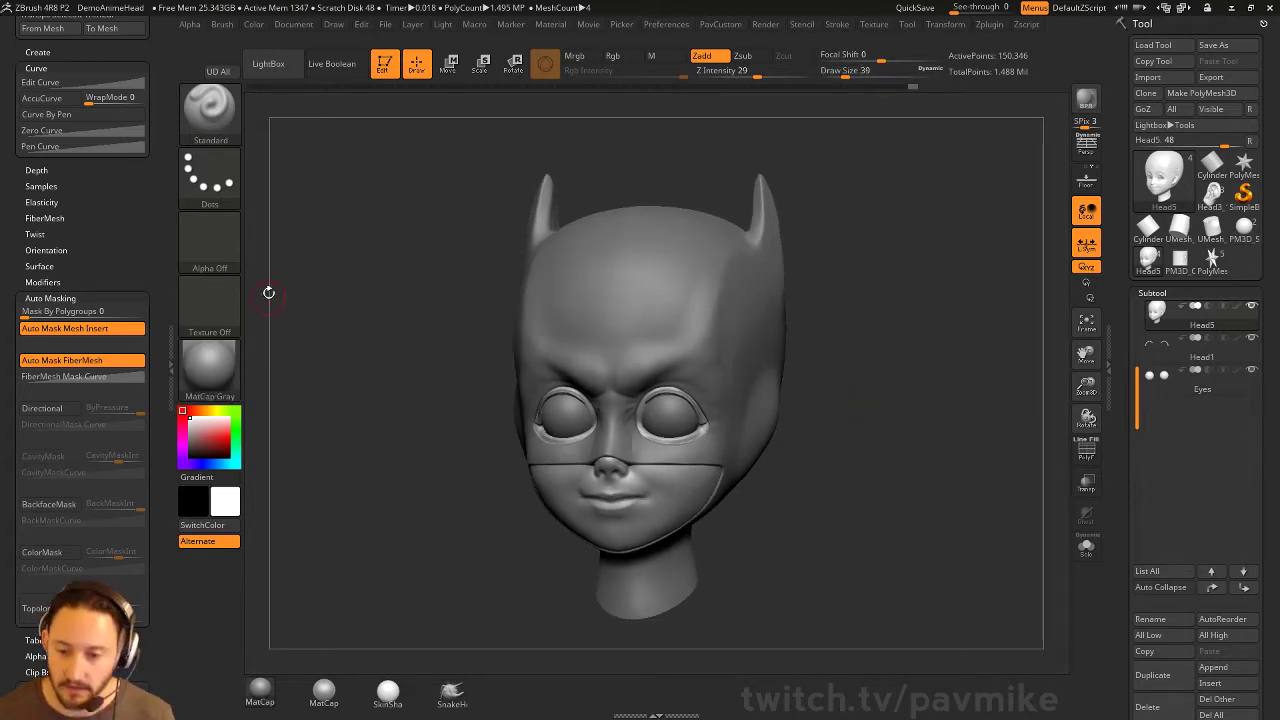
# Pick the MatCap Gorilla material slot and load Pablander_Comic_ClassicBatman.ZMT into it from the ComicStyleRendering materials in LightBox
pyautogui.click(209, 365)
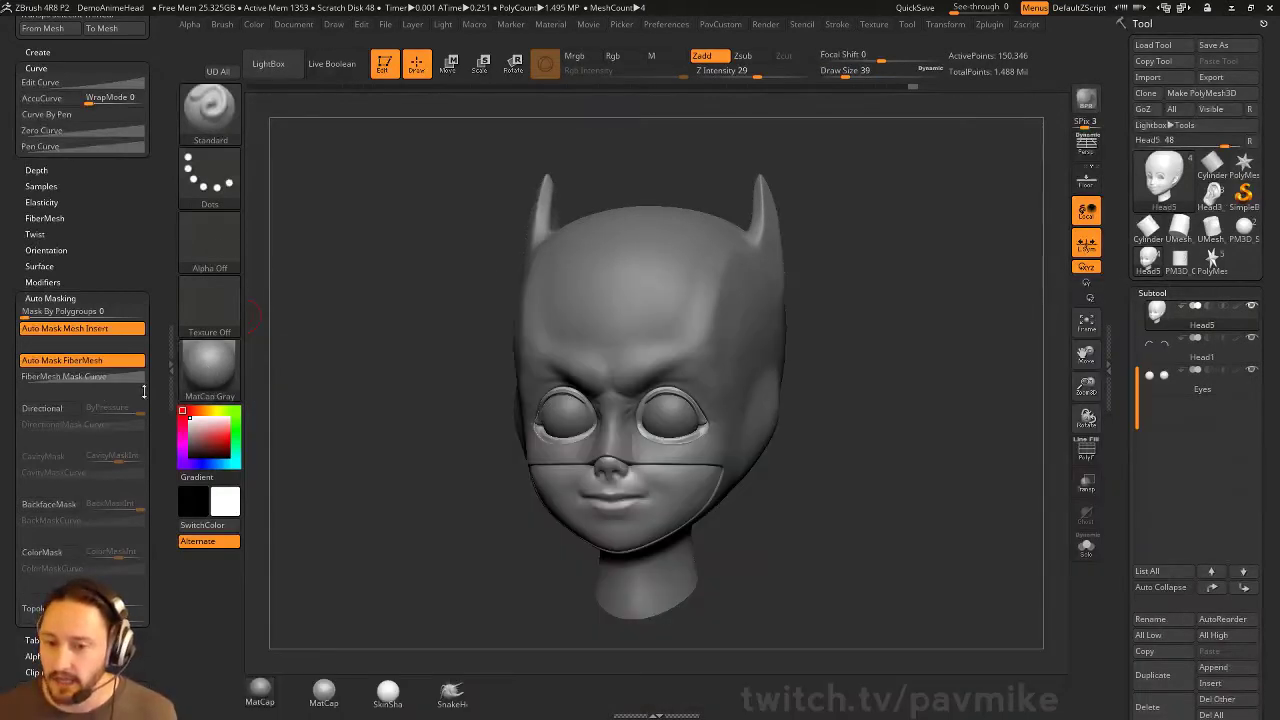
pyautogui.click(209, 365)
pyautogui.click(209, 365)
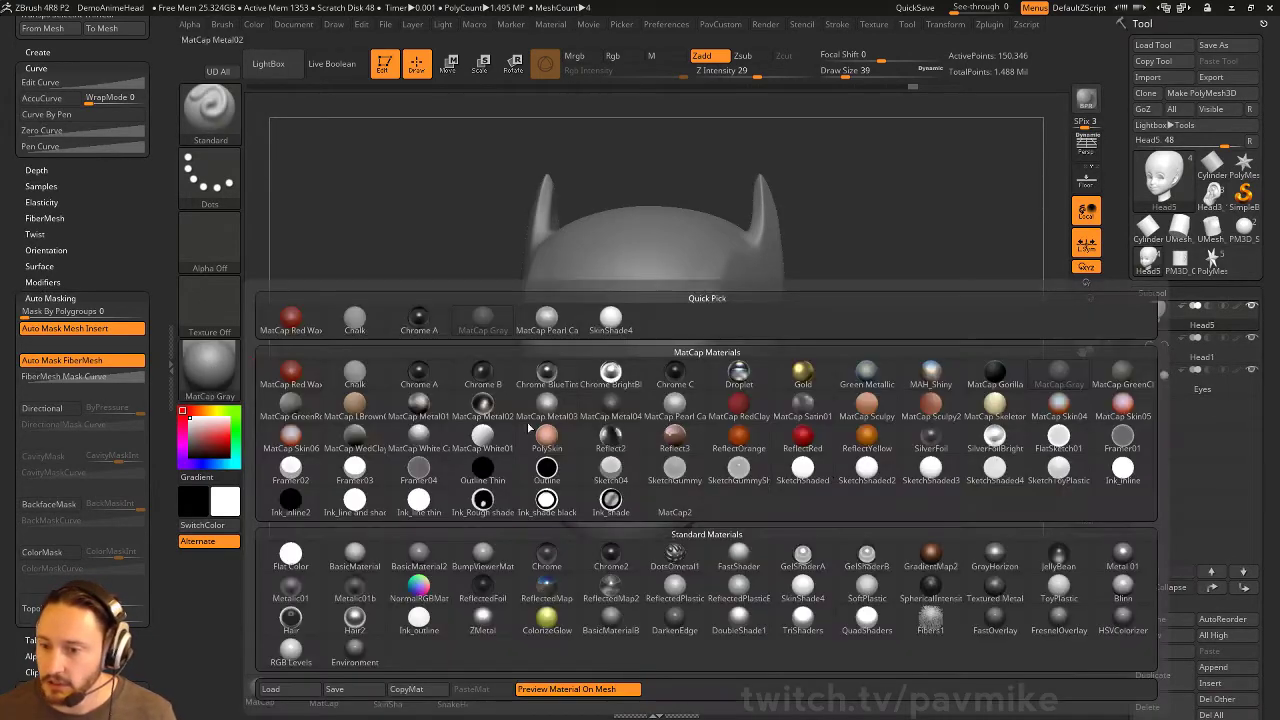
pyautogui.click(995, 376)
pyautogui.press(',')
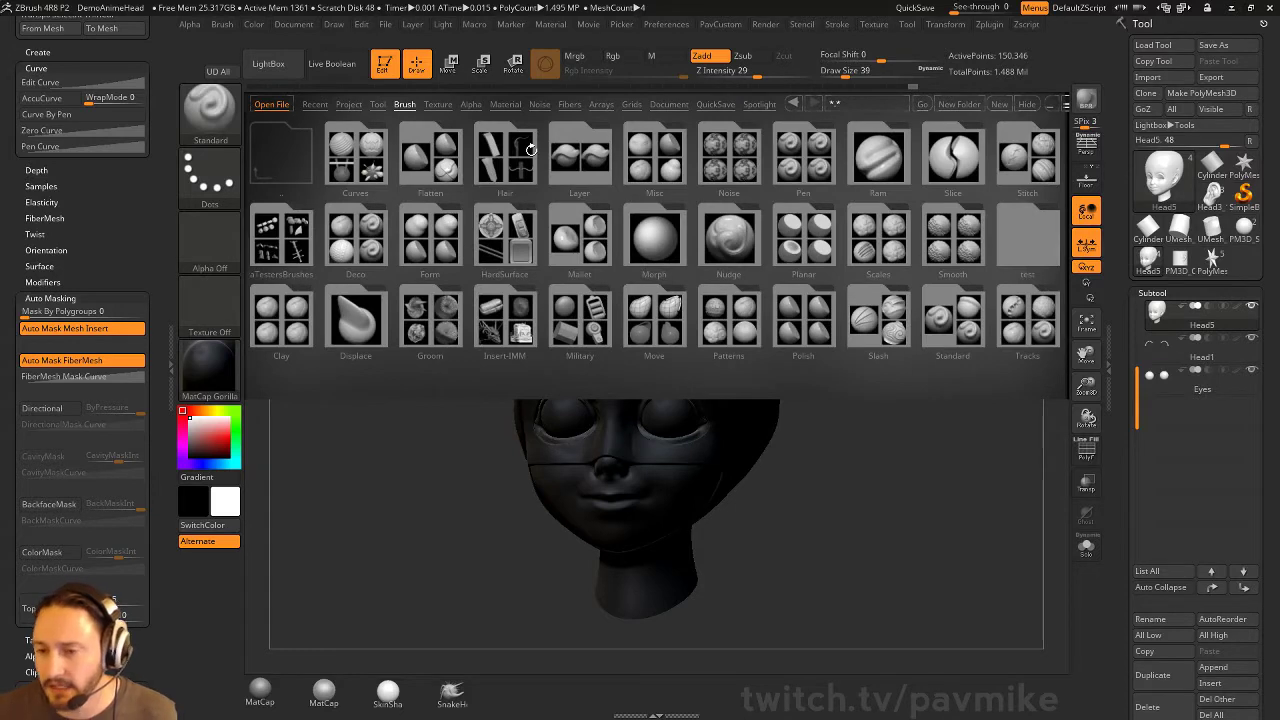
pyautogui.click(507, 104)
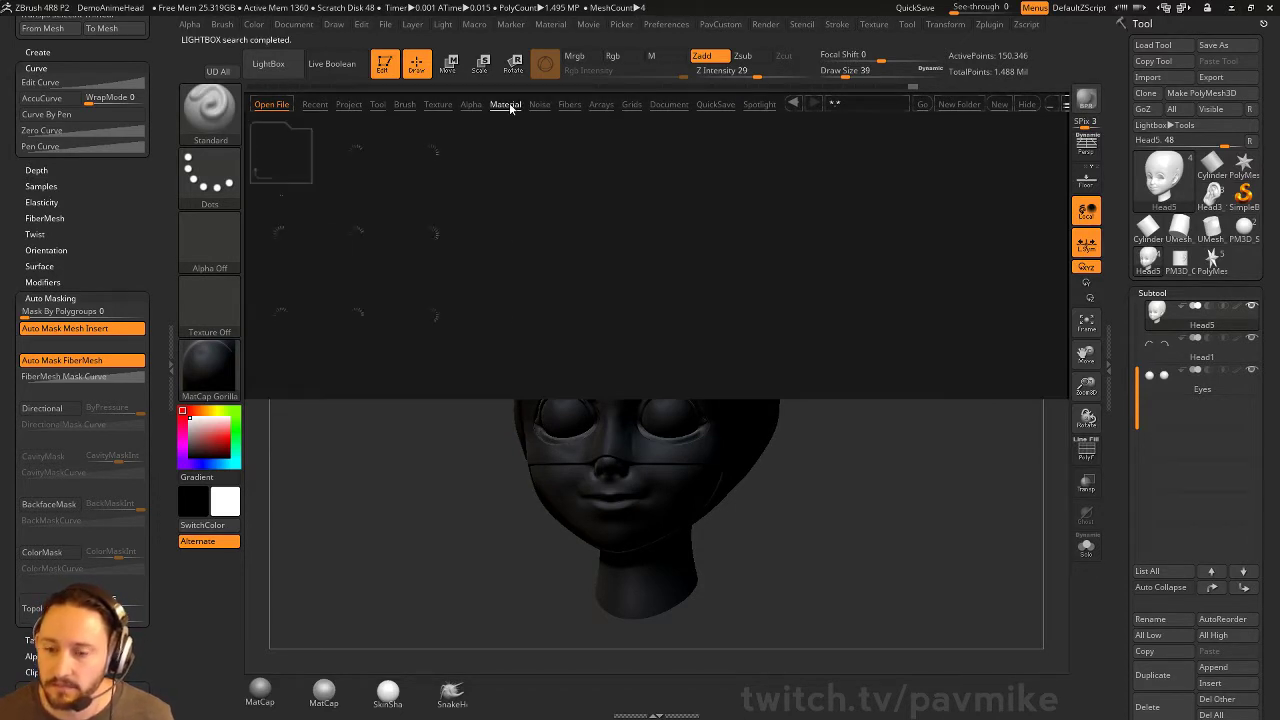
pyautogui.doubleClick(281, 238)
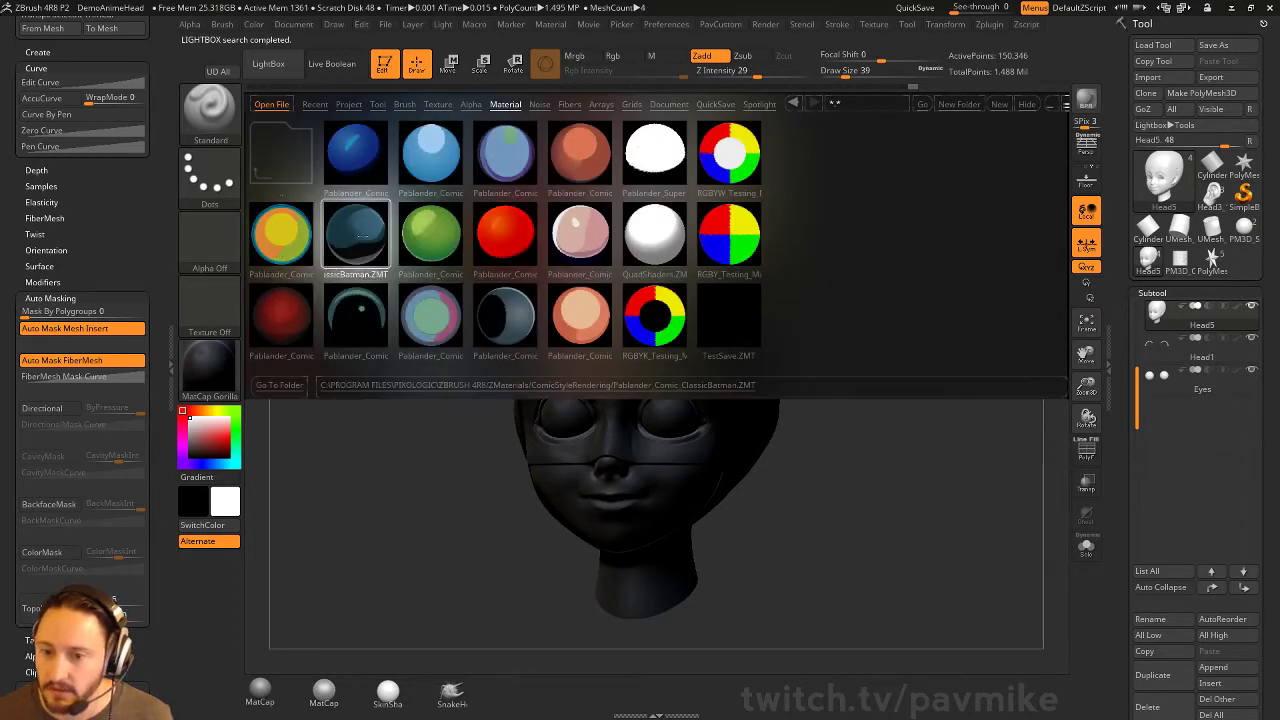
pyautogui.doubleClick(365, 241)
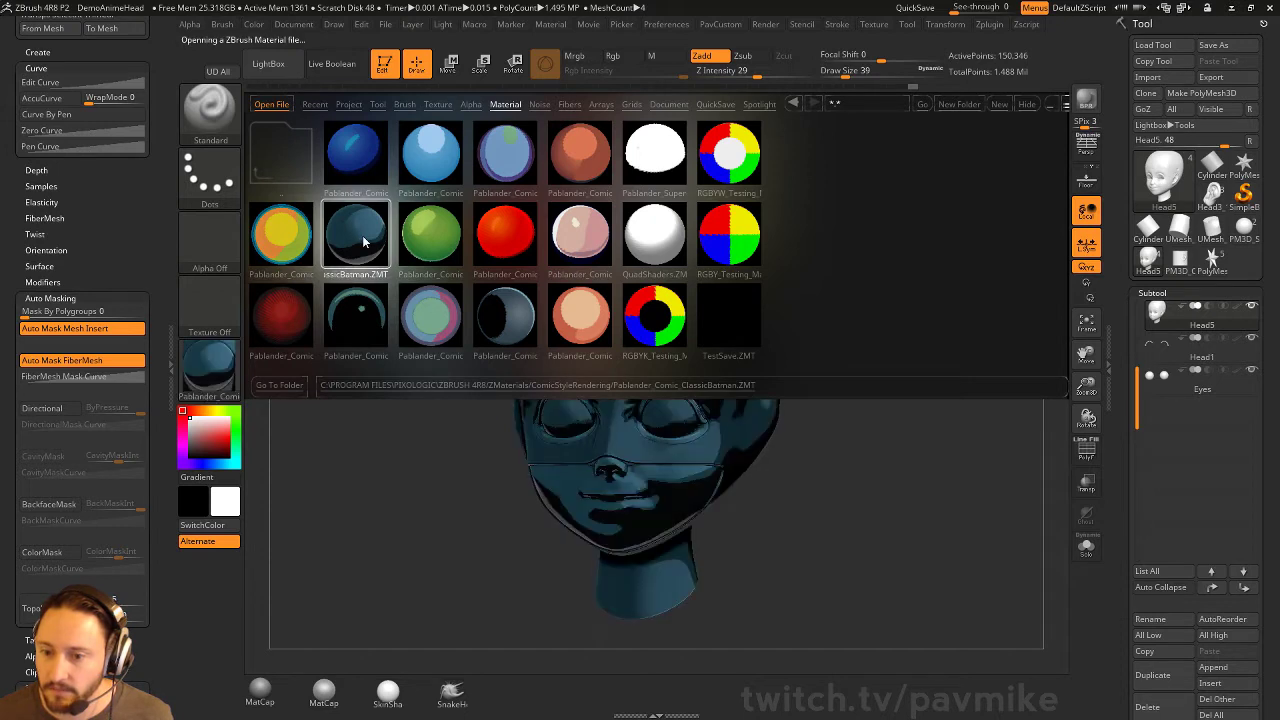
# Try the Pablander_Comic_Shark and Pablander_Comic_Cyclope materials on the head, and reload Pablander_Comic_ClassicBatman
pyautogui.doubleClick(516, 321)
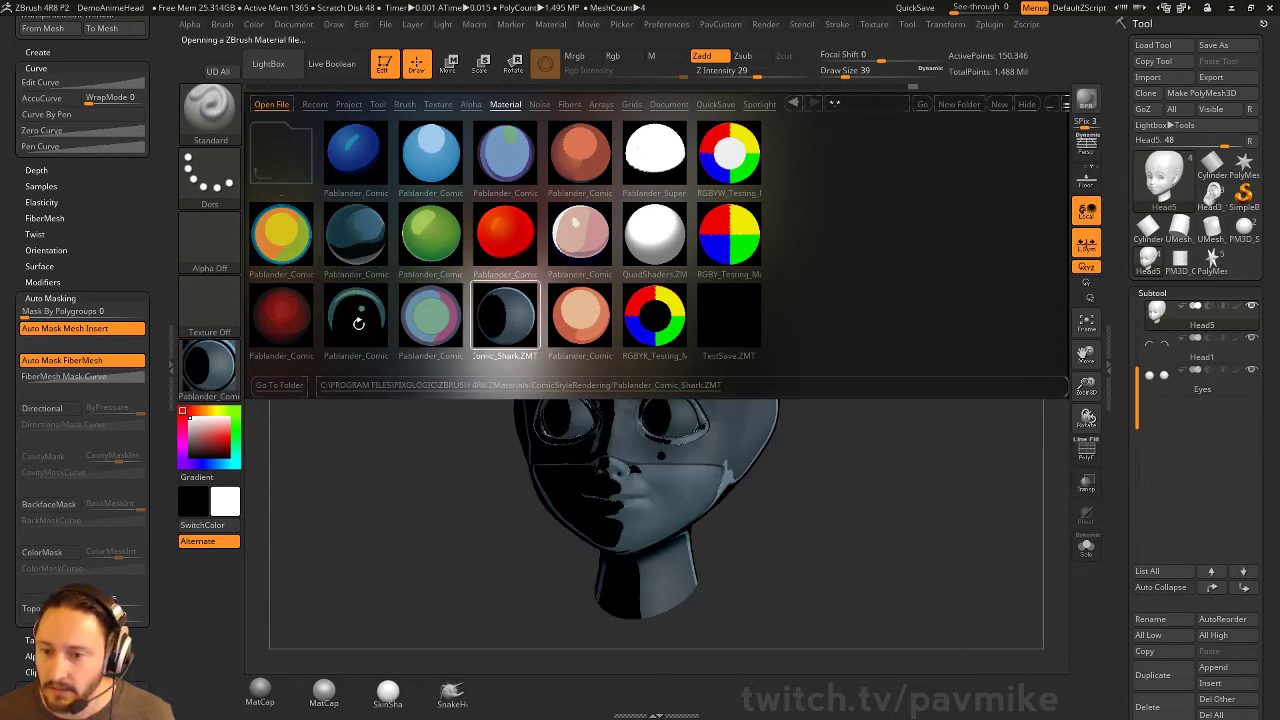
pyautogui.doubleClick(355, 322)
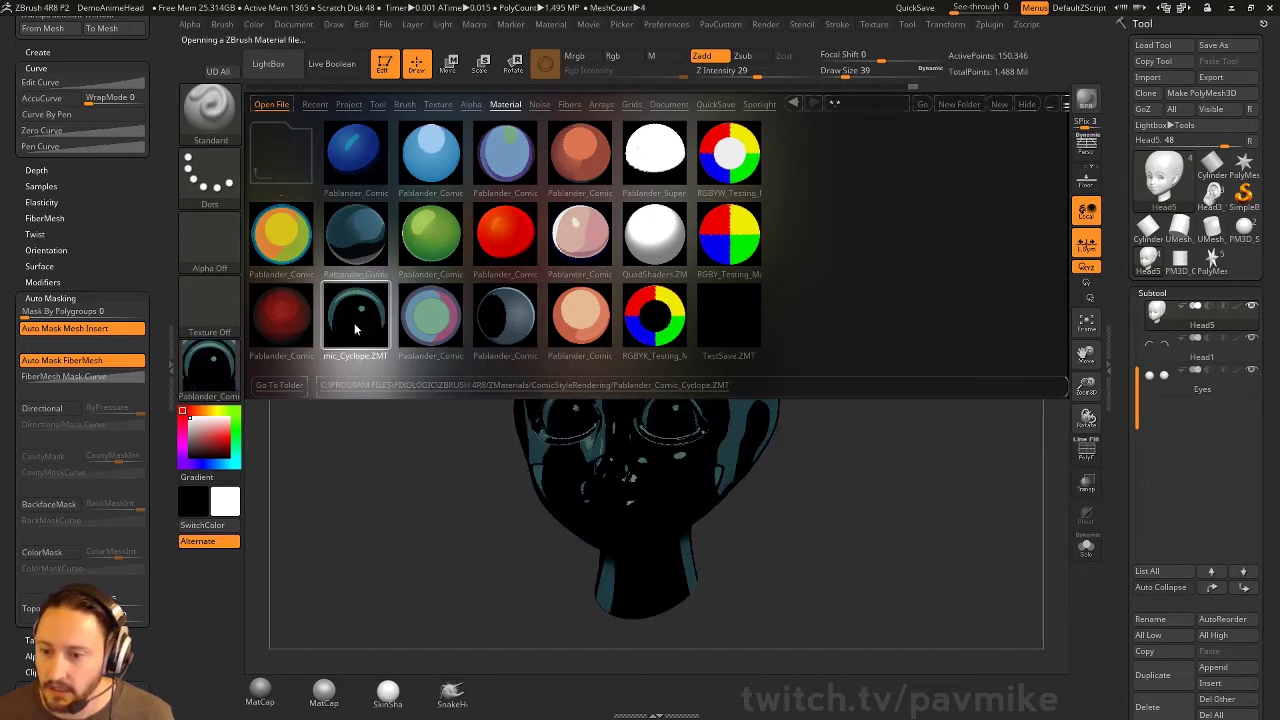
pyautogui.doubleClick(366, 262)
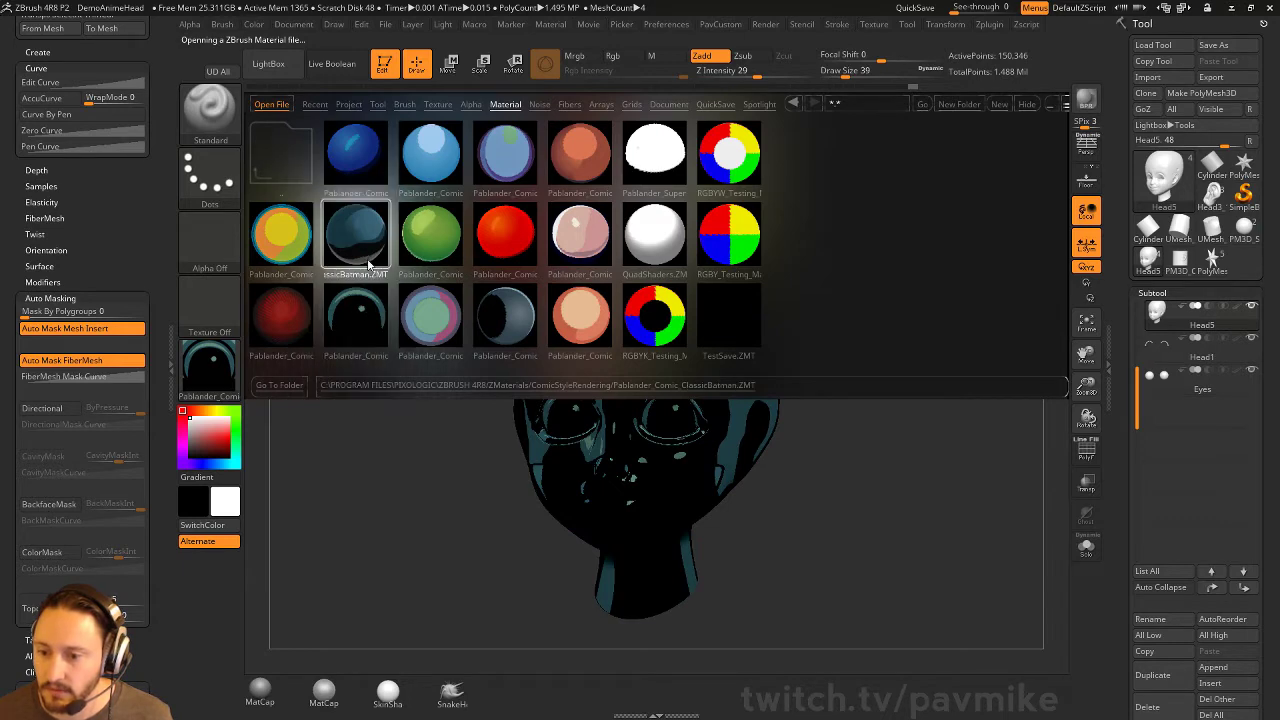
# Pick the Chrome C material slot, load Pablander_Comic_Skin03.ZMT into it, and close LightBox
pyautogui.click(209, 365)
pyautogui.click(668, 380)
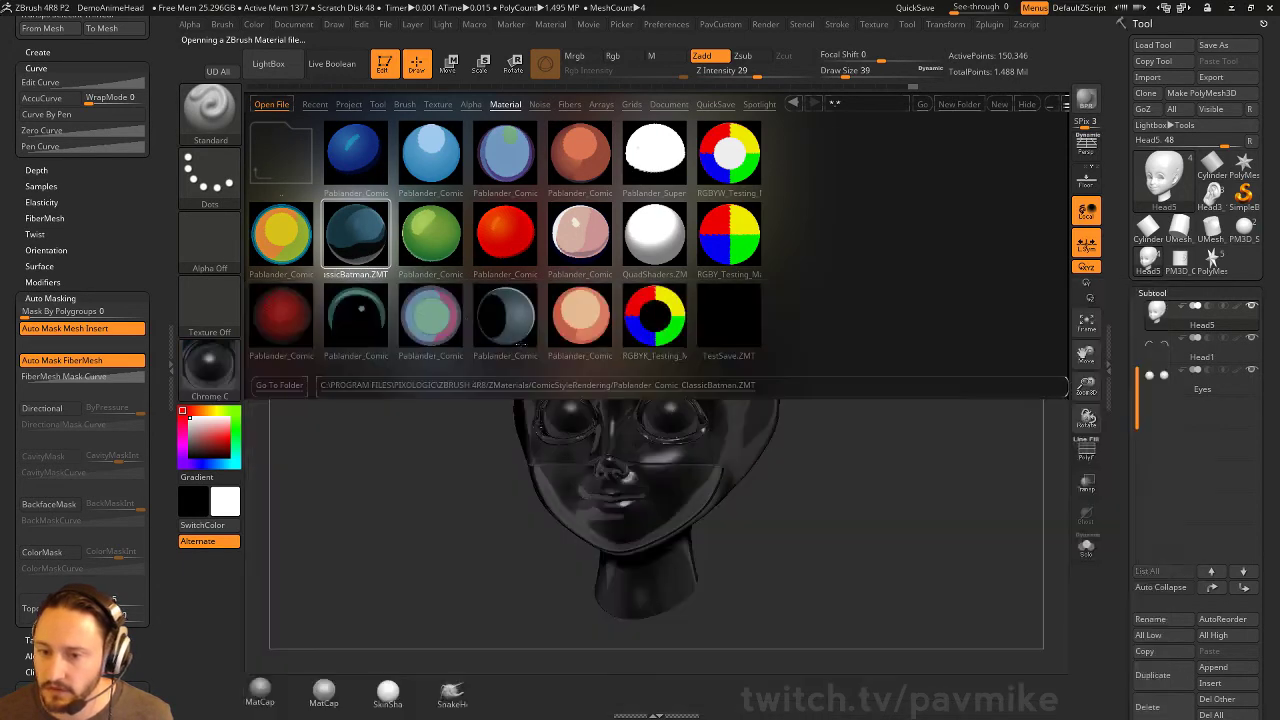
pyautogui.doubleClick(580, 318)
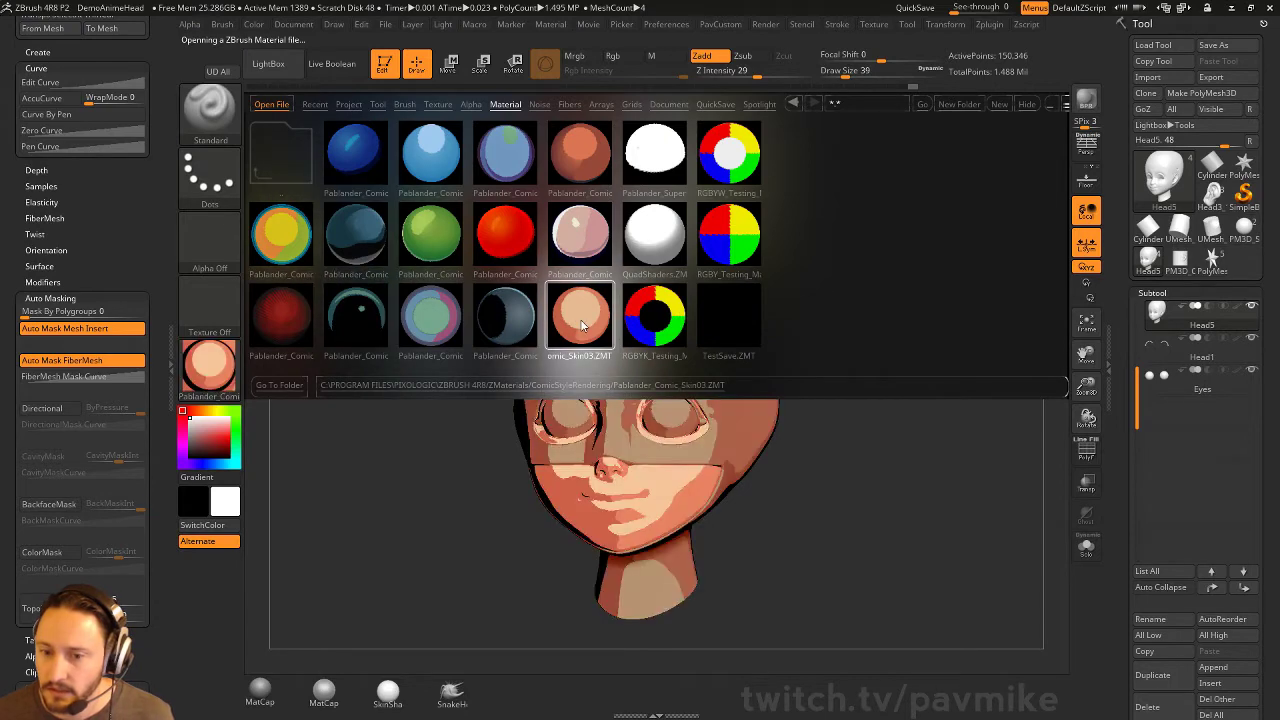
pyautogui.click(1029, 105)
pyautogui.keyDown('shift'); pyautogui.moveTo(908, 286); pyautogui.dragTo(911, 283); pyautogui.keyUp('shift')
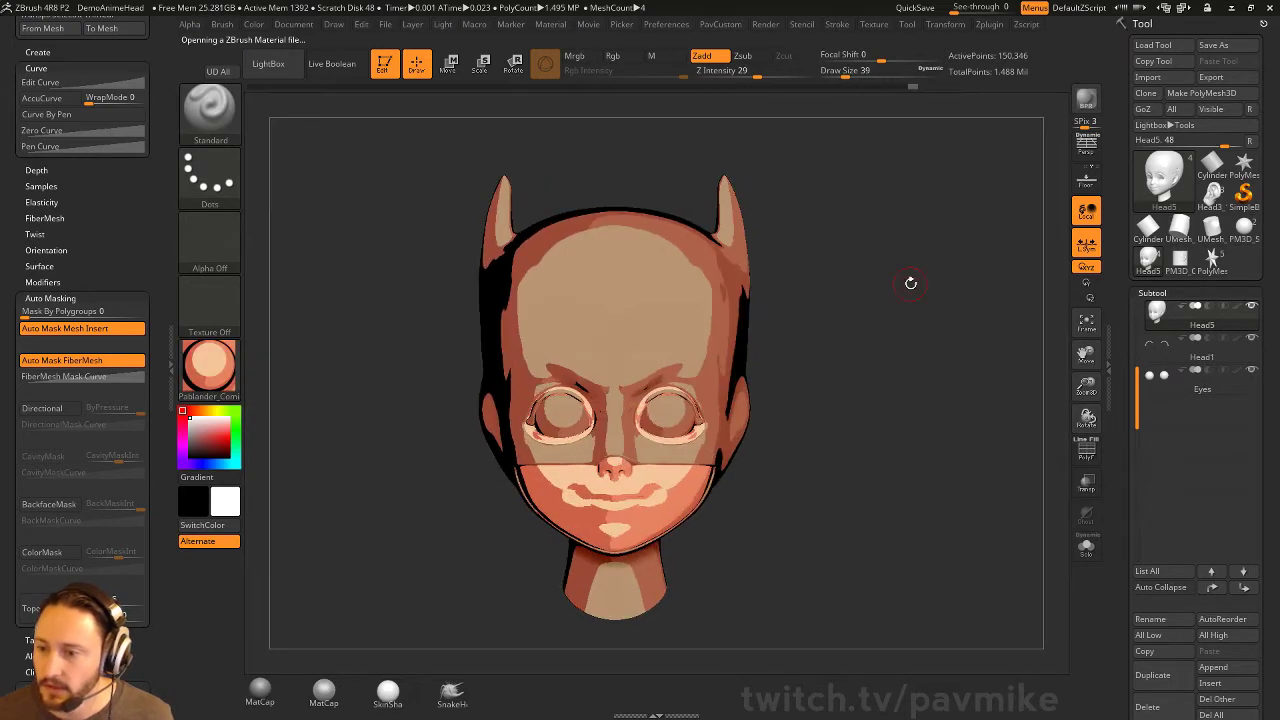
# Enable Mrgb and fill the Head5 face subtool with the comic skin material
pyautogui.moveTo(957, 383); pyautogui.dragTo(646, 497)
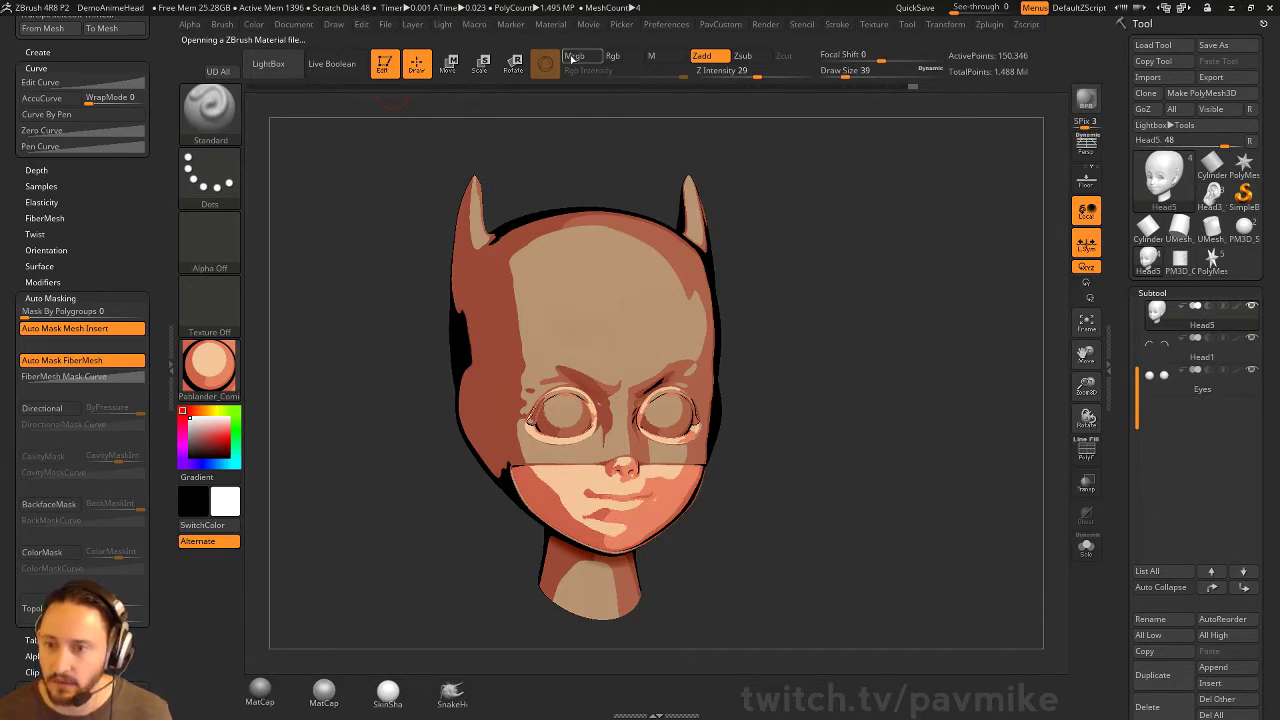
pyautogui.click(622, 58)
pyautogui.click(577, 56)
pyautogui.click(253, 25)
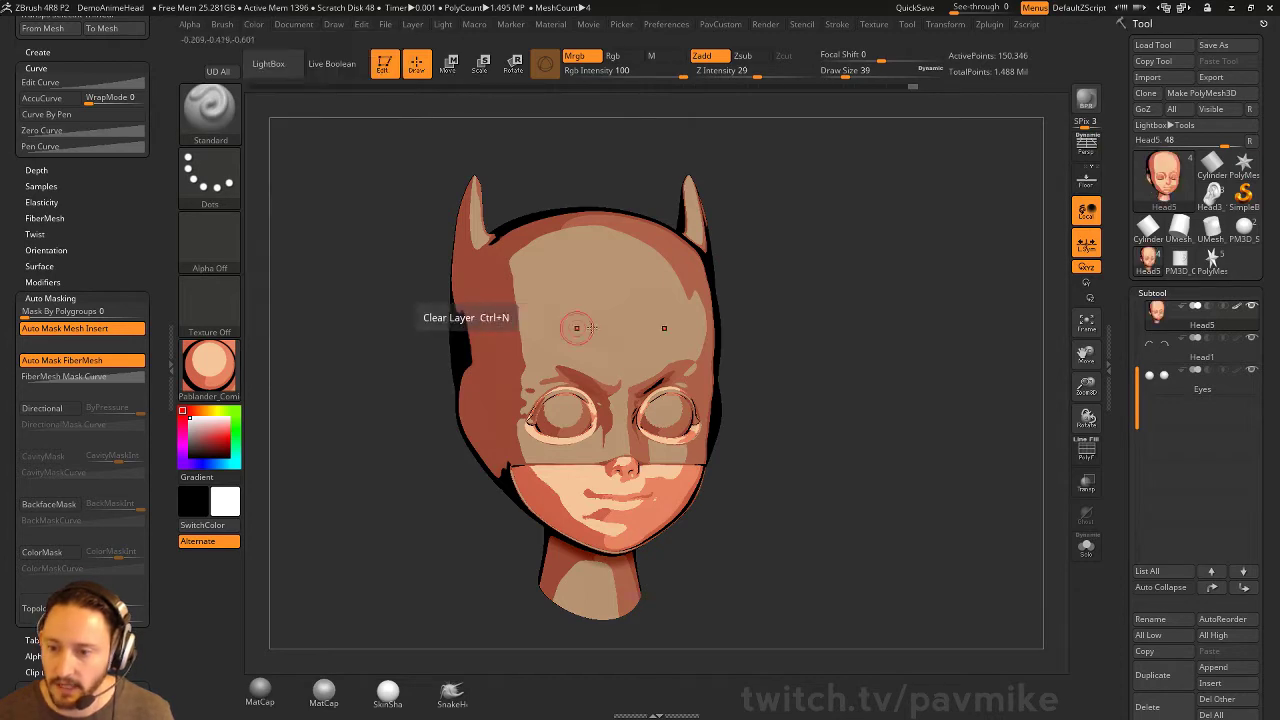
# Select the Head4 cowl subtool and fill it with the ClassicBatman comic material
pyautogui.keyDown('alt'); pyautogui.click(708, 230); pyautogui.keyUp('alt')
pyautogui.click(209, 365)
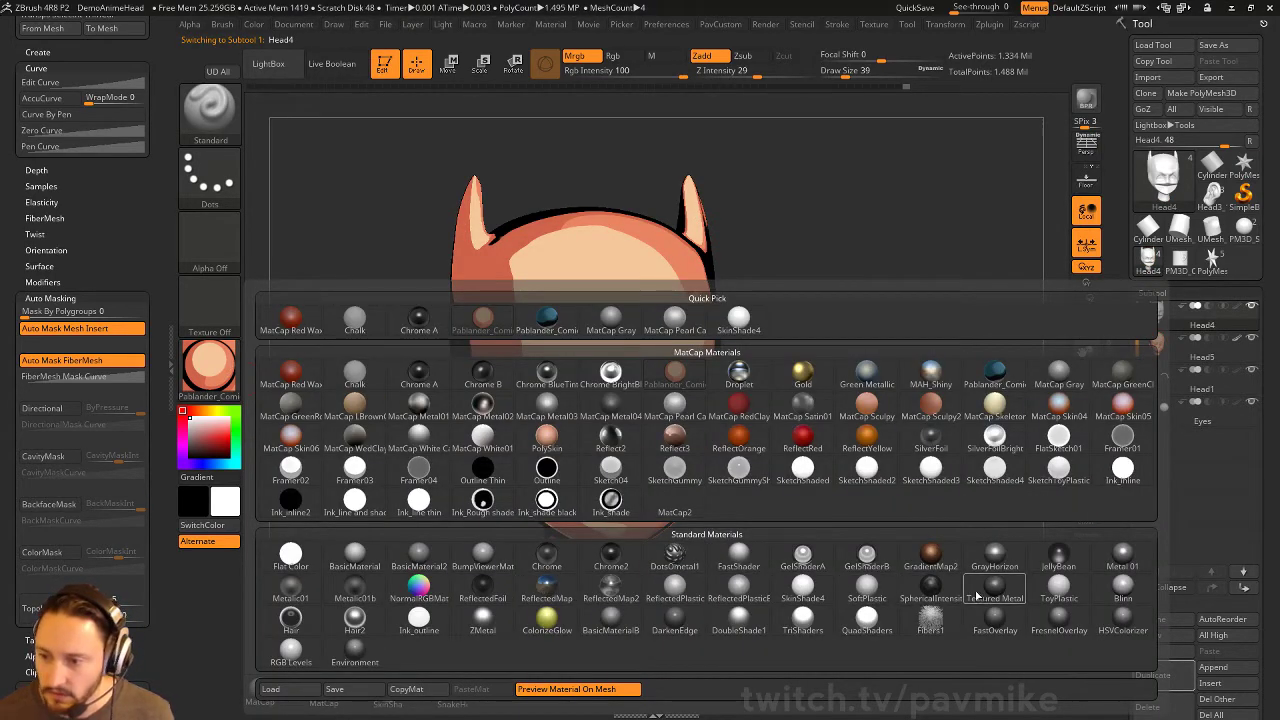
pyautogui.click(995, 375)
pyautogui.click(254, 25)
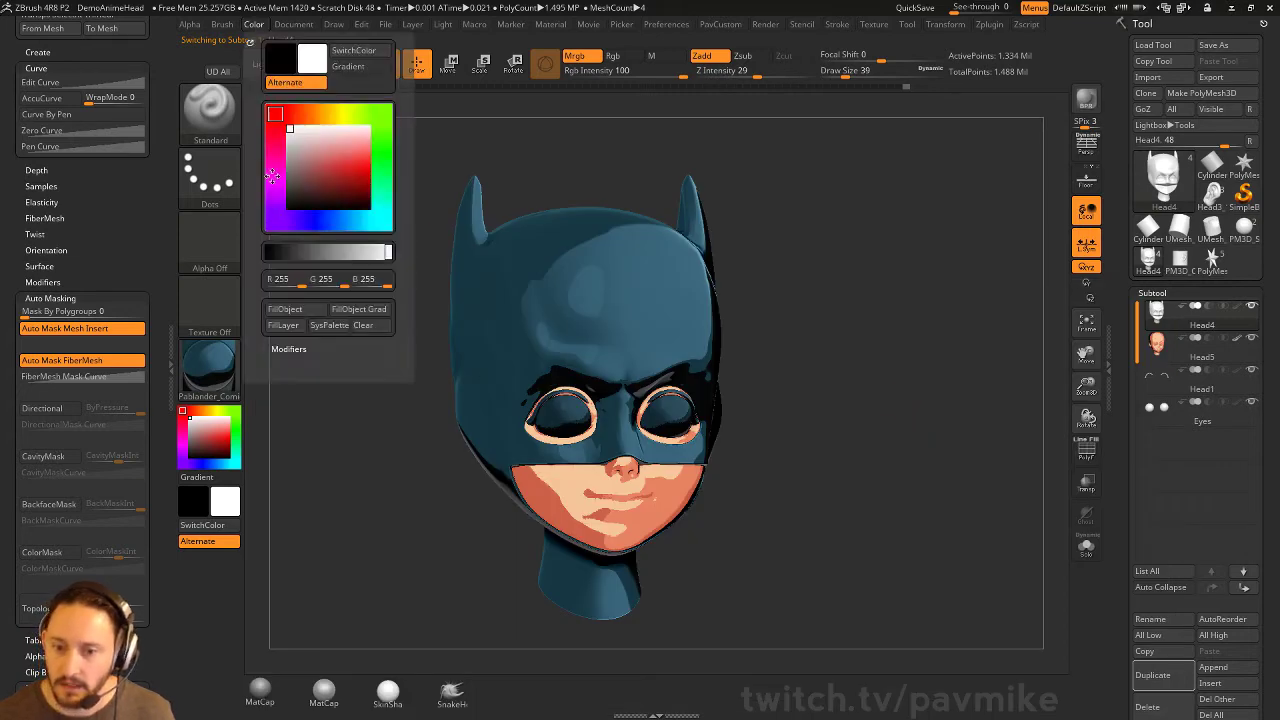
pyautogui.click(312, 307)
# Set the draw size to 33, select the Eyes subtool and choose the Flat Color material for it
pyautogui.moveTo(960, 369)
pyautogui.mouseDown()
pyautogui.moveTo(890, 387)
pyautogui.moveTo(894, 369)
pyautogui.moveTo(884, 390)
pyautogui.mouseUp()
pyautogui.press('s')
pyautogui.moveTo(606, 448); pyautogui.dragTo(594, 448)
pyautogui.keyDown('alt'); pyautogui.click(598, 446); pyautogui.keyUp('alt')
pyautogui.moveTo(876, 421); pyautogui.dragTo(675, 452)
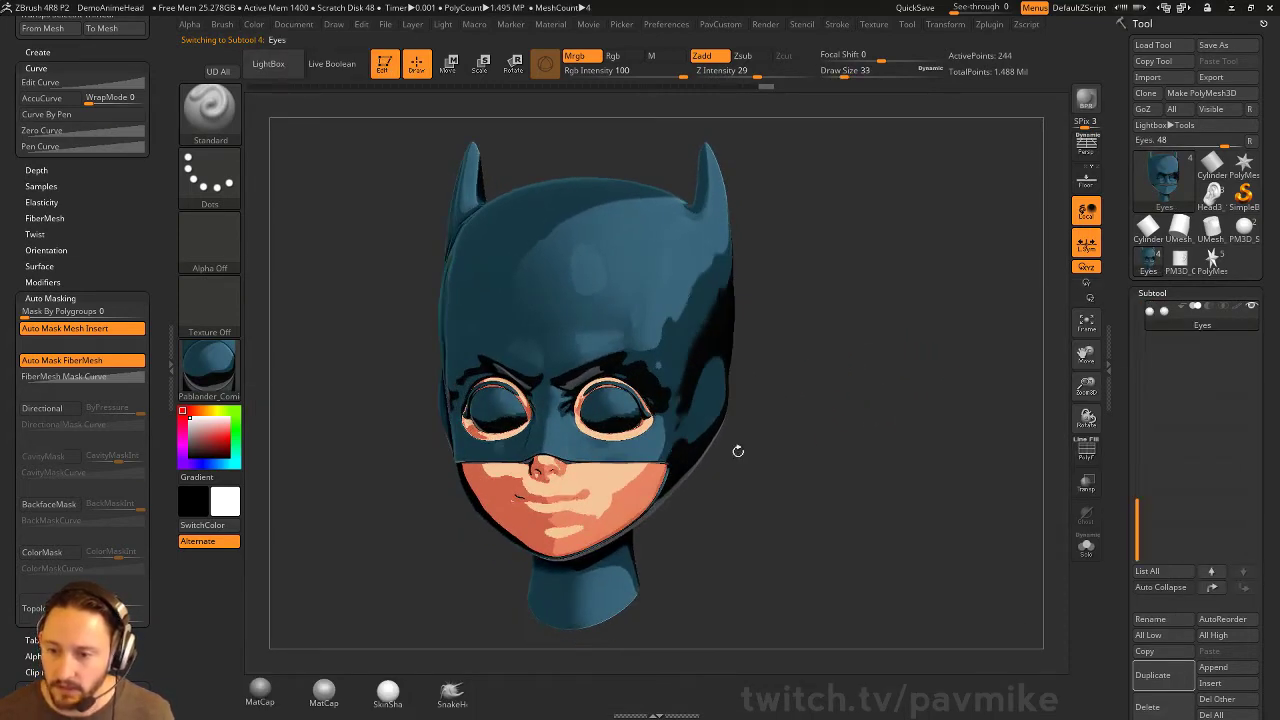
pyautogui.click(209, 368)
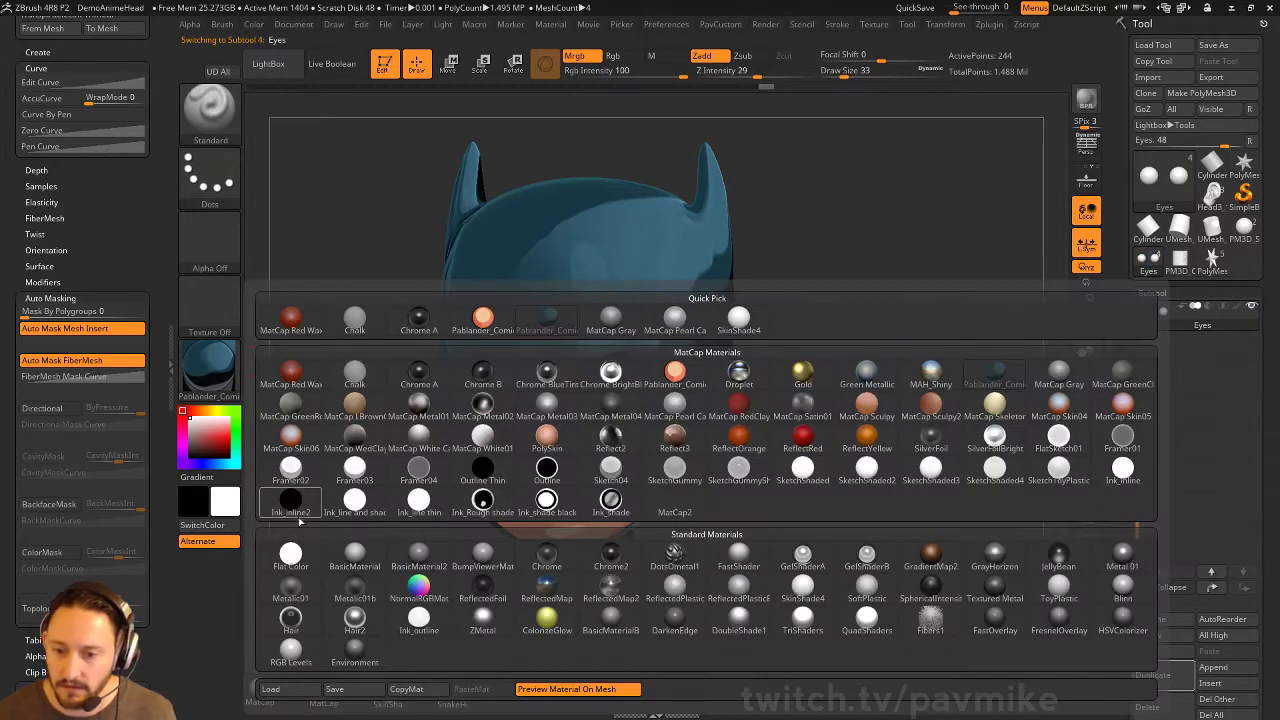
pyautogui.click(290, 555)
pyautogui.moveTo(901, 420); pyautogui.dragTo(940, 420)
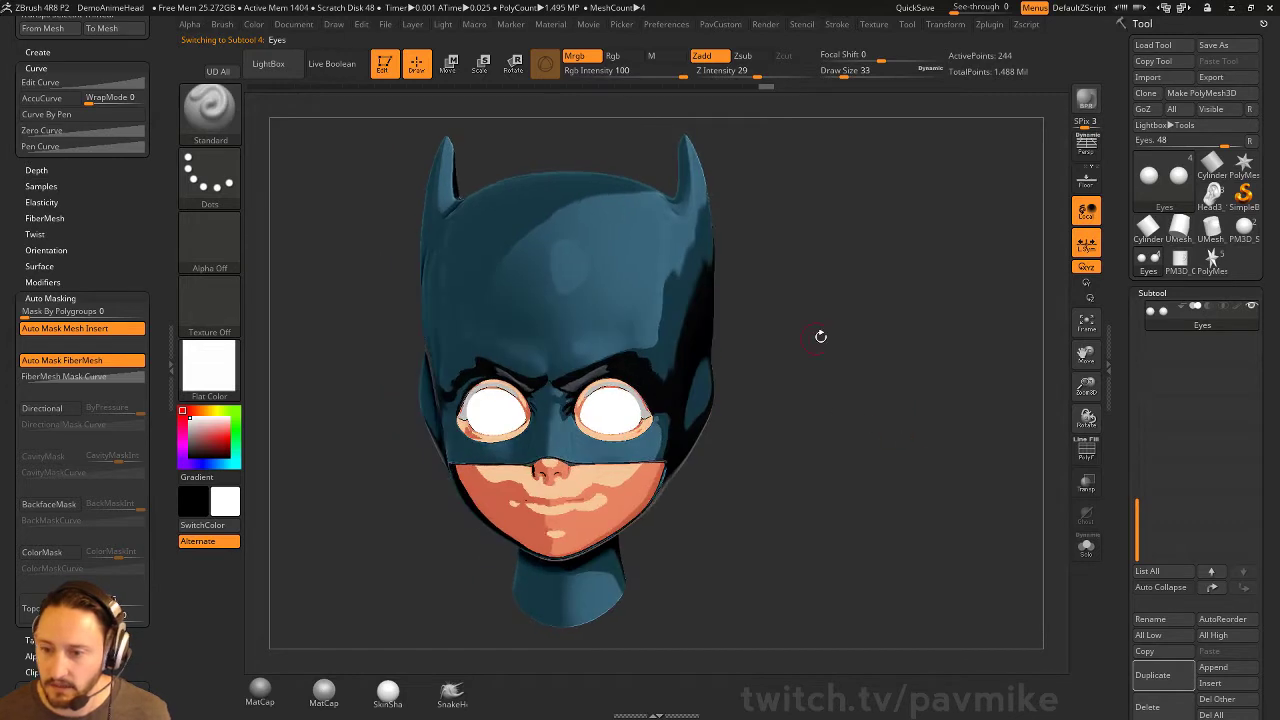
# Set the draw size to 27 and fill the Head1 eyelid-line subtool with the ClassicBatman comic material
pyautogui.keyDown('alt'); pyautogui.moveTo(831, 334); pyautogui.dragTo(825, 362); pyautogui.keyUp('alt')
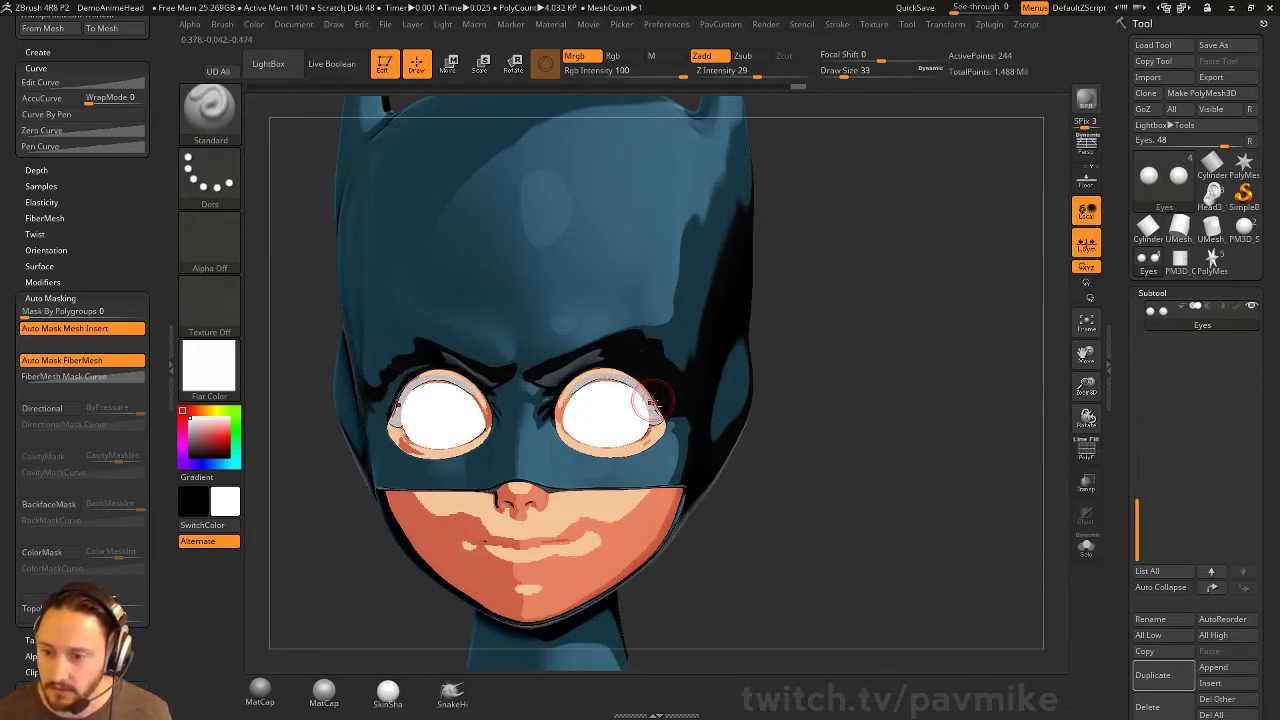
pyautogui.press('s')
pyautogui.moveTo(651, 400); pyautogui.dragTo(645, 398)
pyautogui.keyDown('alt'); pyautogui.click(644, 395); pyautogui.keyUp('alt')
pyautogui.click(208, 365)
pyautogui.click(1003, 372)
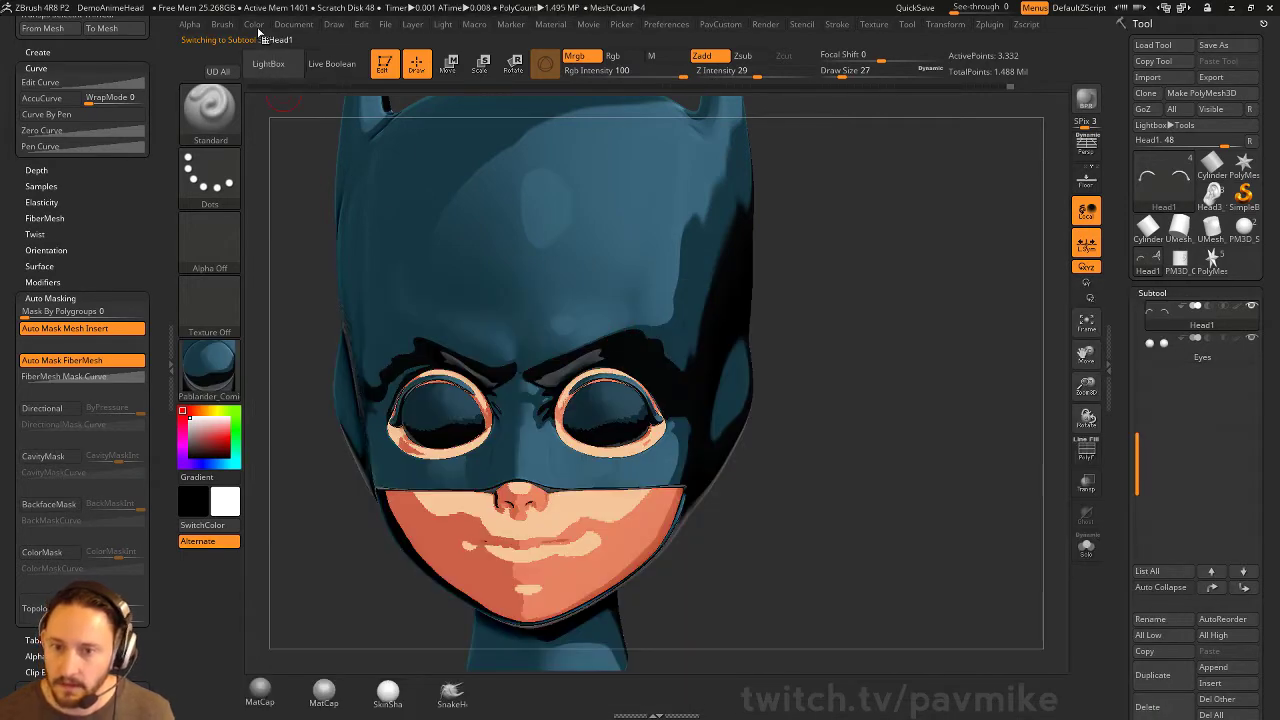
pyautogui.click(254, 25)
pyautogui.click(285, 309)
# Select the Eyes subtool and give it the Flat Color material
pyautogui.keyDown('alt'); pyautogui.click(617, 399); pyautogui.keyUp('alt')
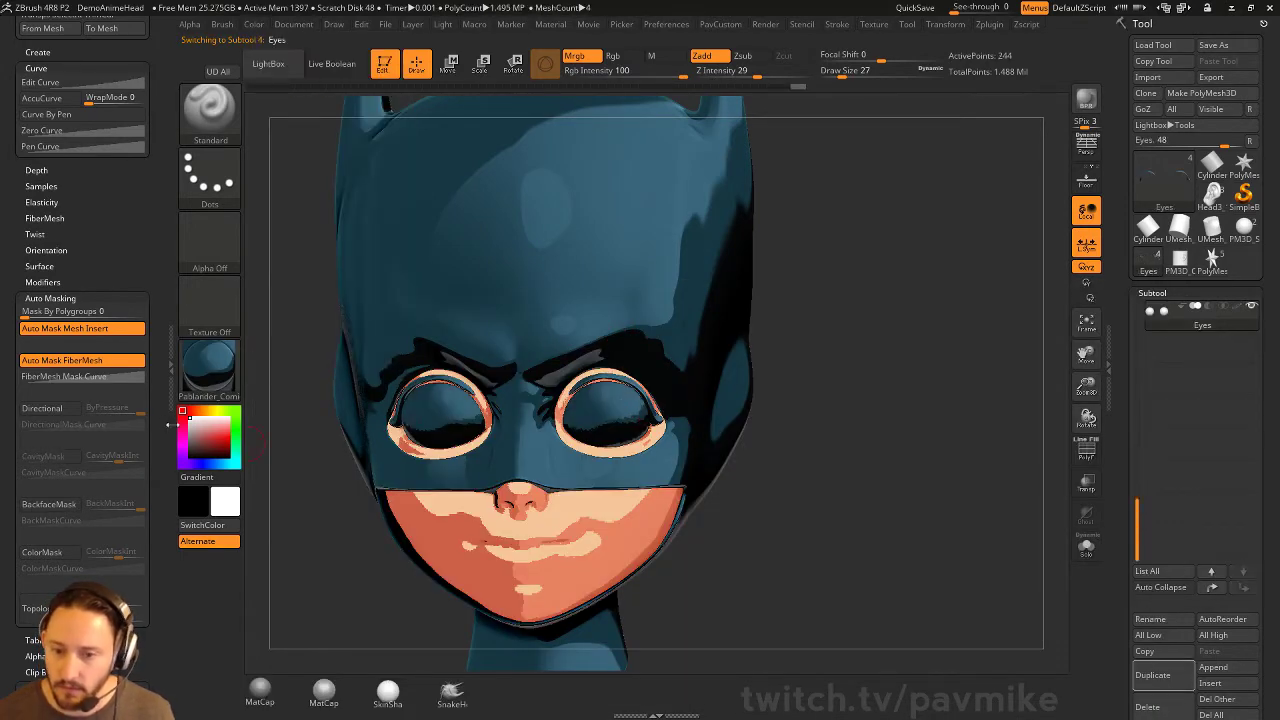
pyautogui.click(208, 368)
pyautogui.click(290, 555)
pyautogui.keyDown('alt'); pyautogui.moveTo(1003, 417); pyautogui.dragTo(936, 421); pyautogui.keyUp('alt')
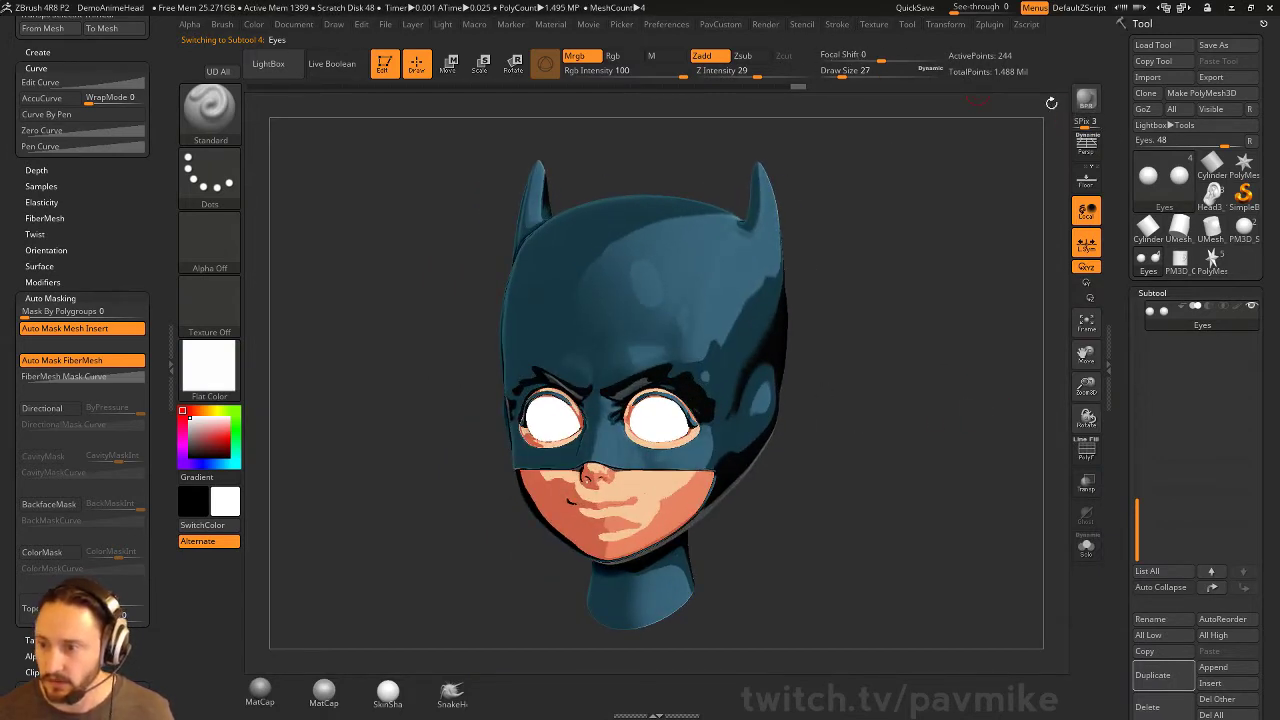
# Render the head with BPR at SPix 0 and open the BPR Shadow settings
pyautogui.click(1086, 98)
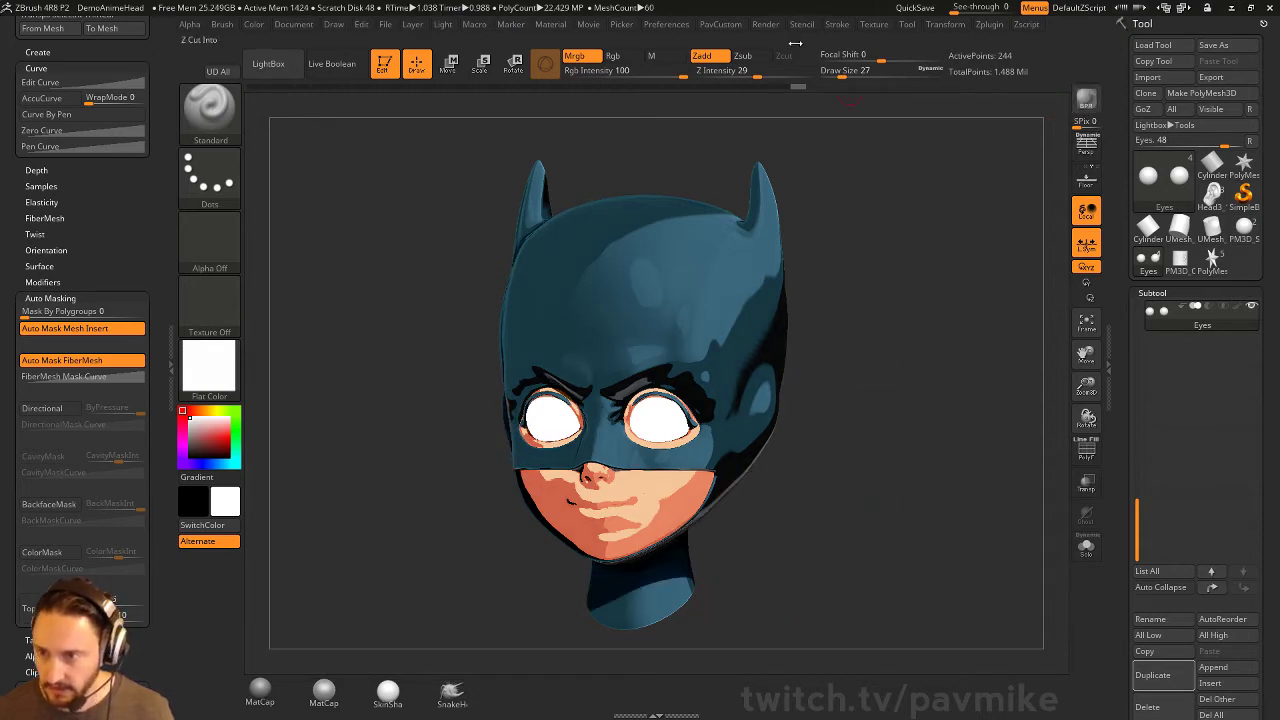
pyautogui.click(766, 24)
pyautogui.click(813, 156)
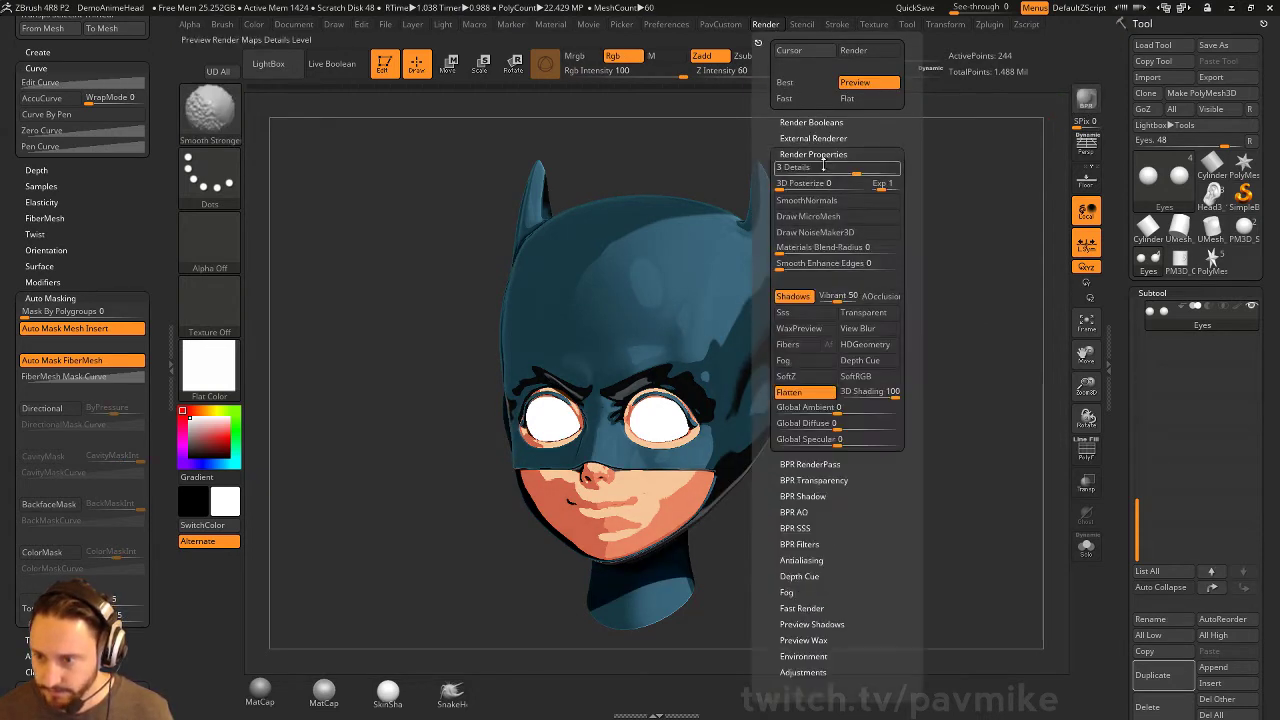
pyautogui.click(803, 495)
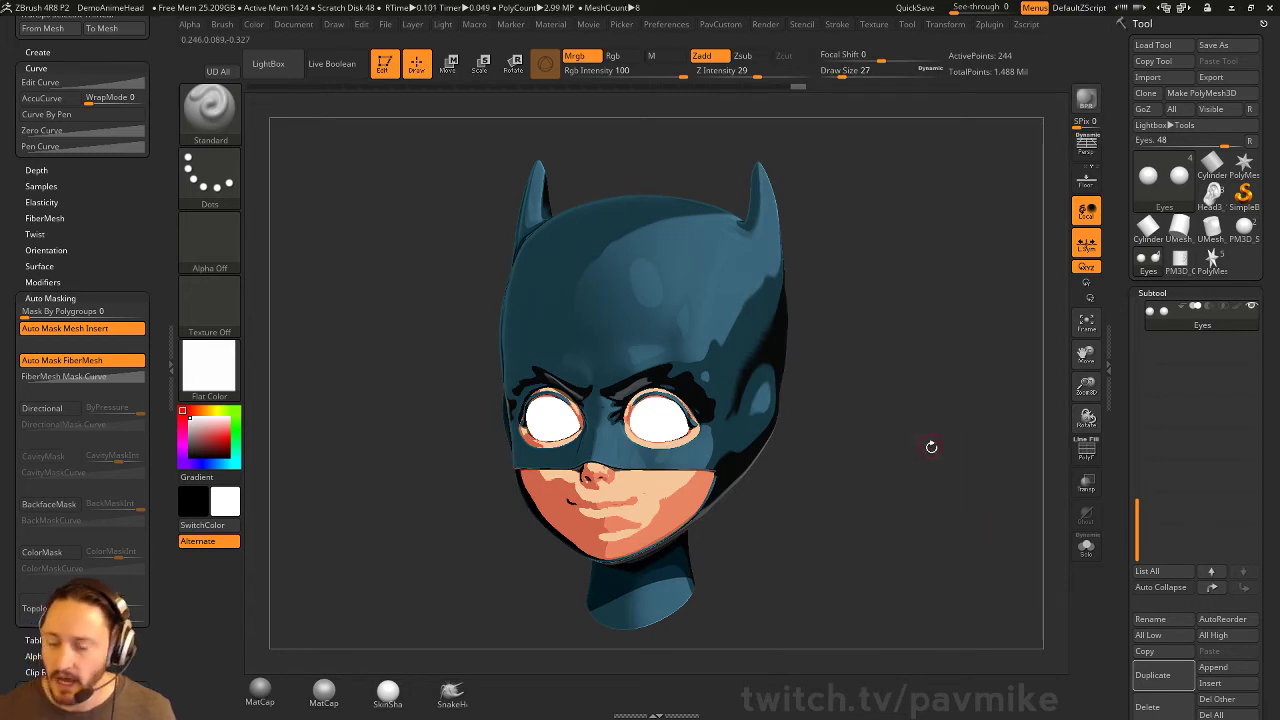
# Load the Pablander Super ink material into the MatCap Sculpy2 slot and turn off the painted color display on all subtools
pyautogui.click(226, 357)
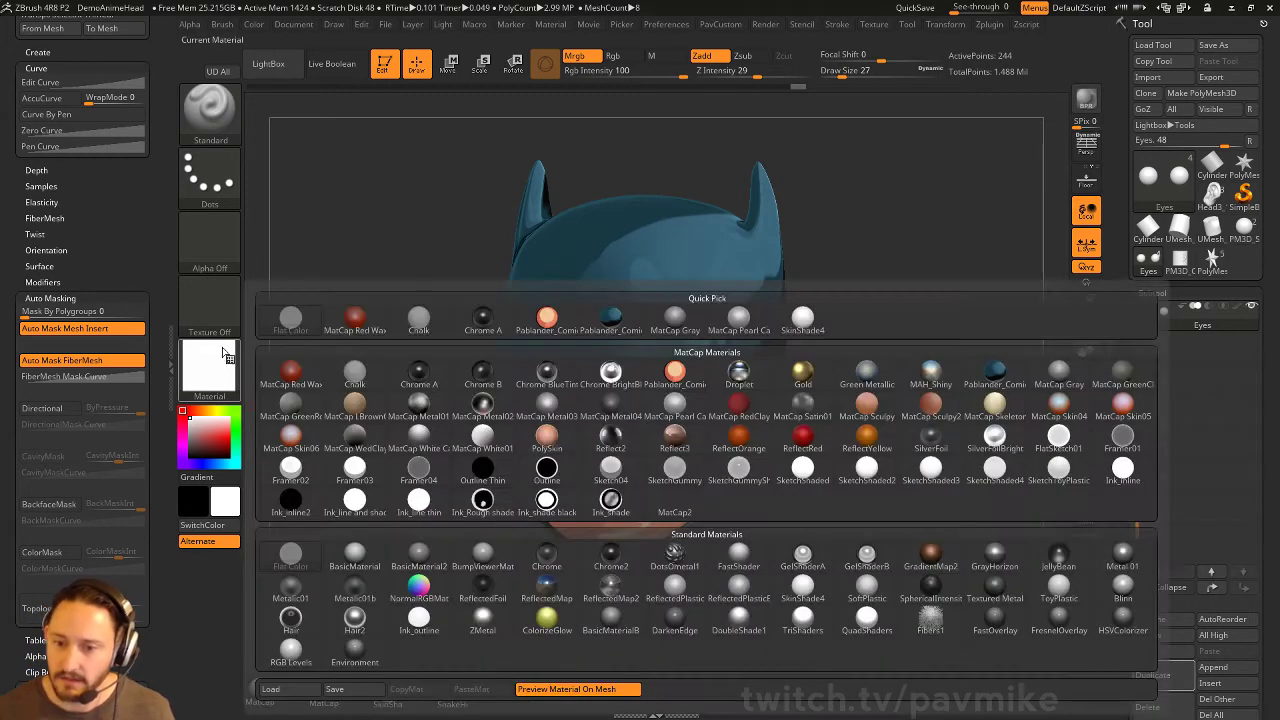
pyautogui.click(930, 405)
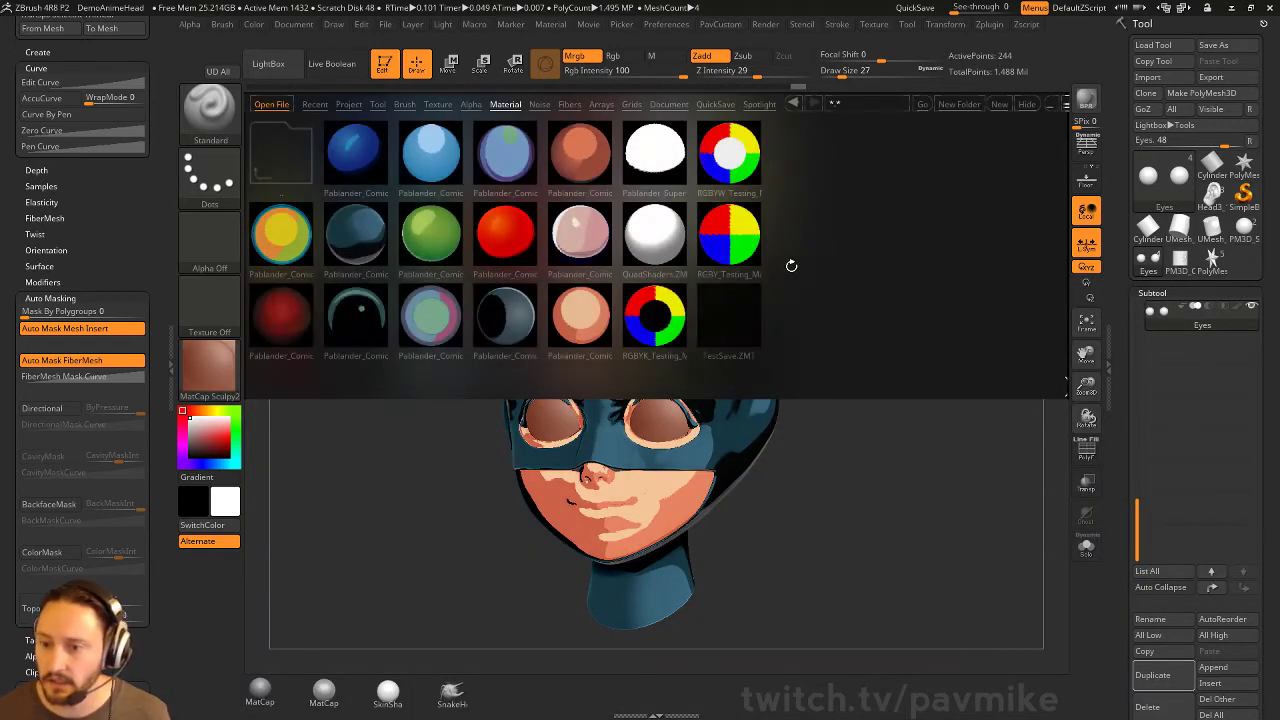
pyautogui.doubleClick(684, 177)
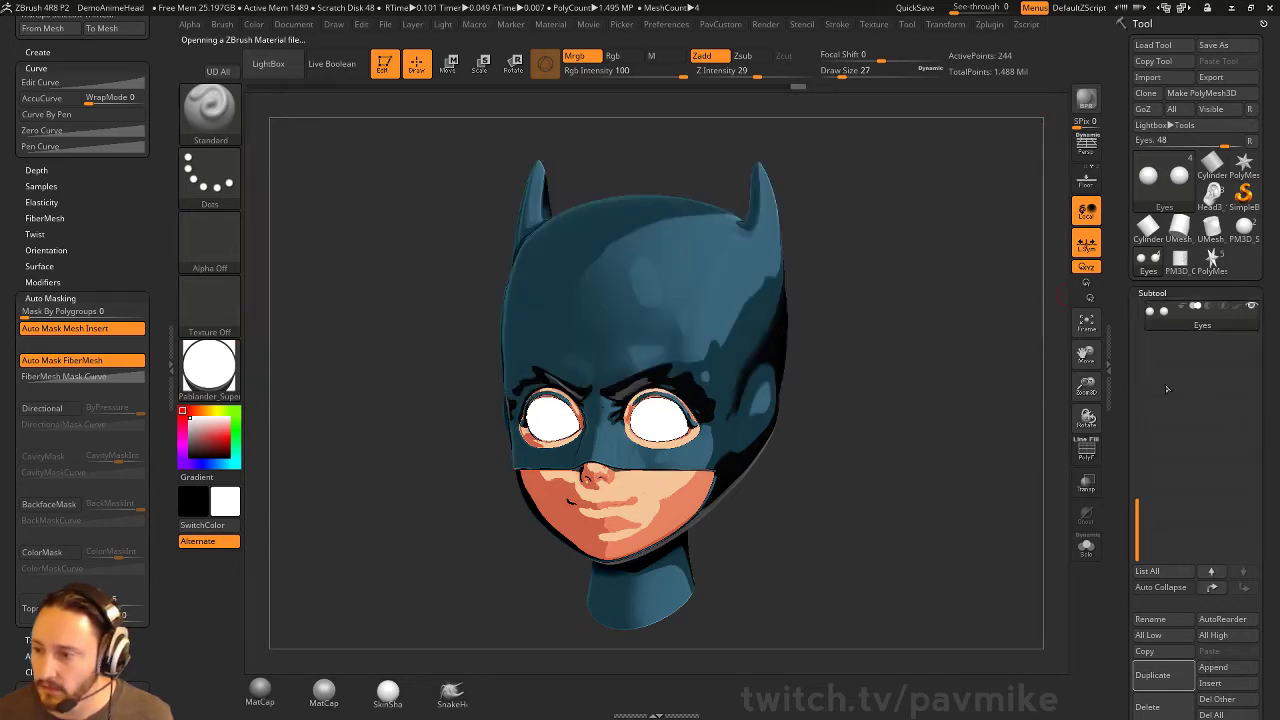
pyautogui.keyDown('shift'); pyautogui.click(1240, 311); pyautogui.keyUp('shift')
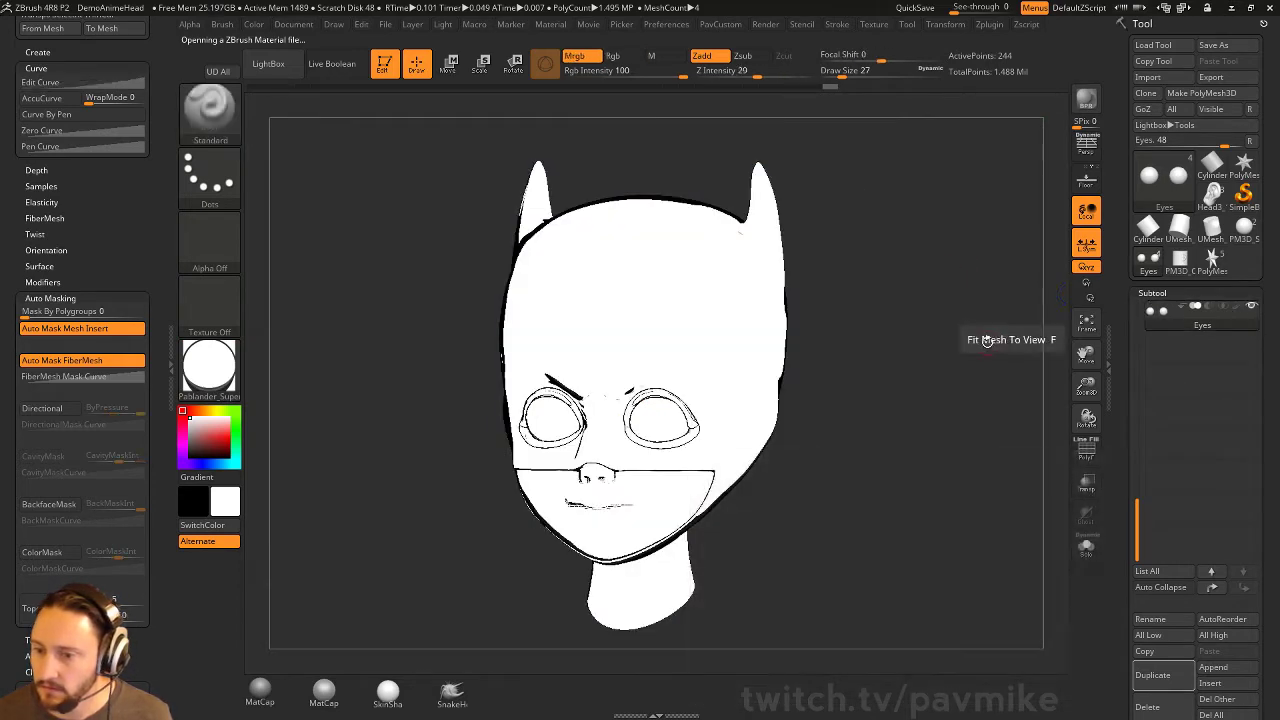
pyautogui.moveTo(910, 205)
pyautogui.mouseDown()
pyautogui.moveTo(989, 206)
pyautogui.moveTo(907, 205)
pyautogui.mouseUp()
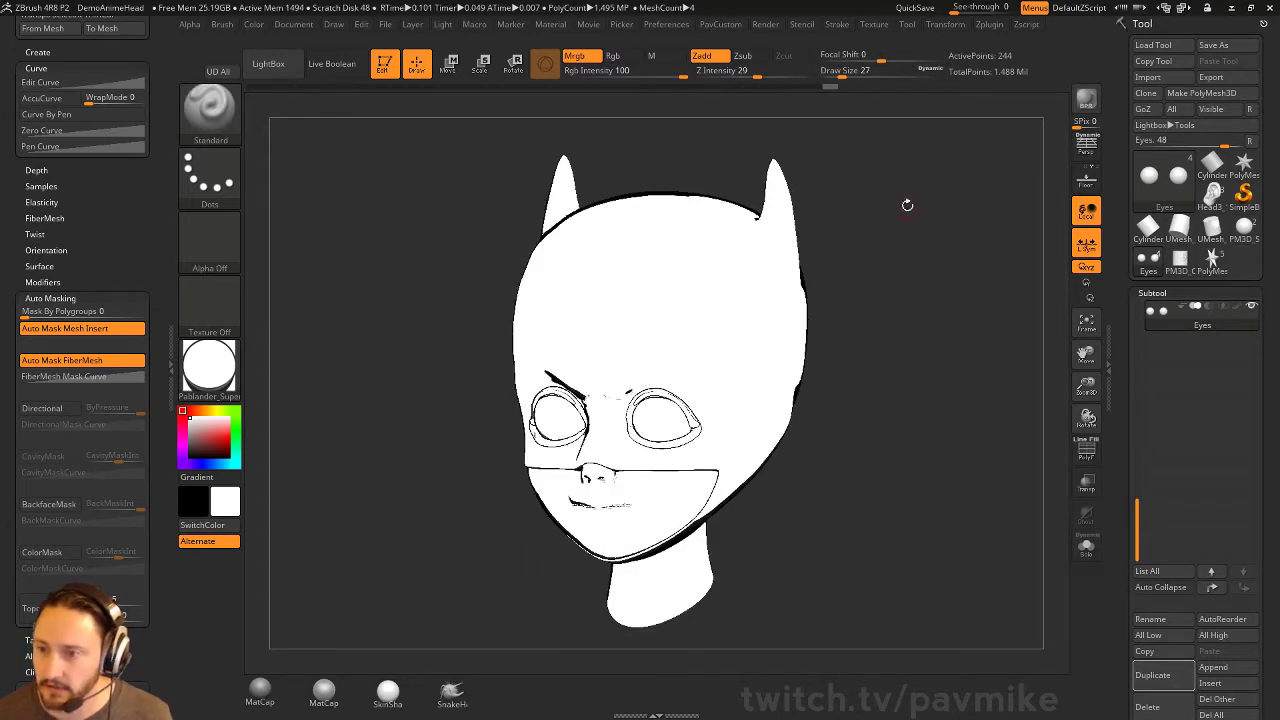
# Dock the Material palette and turn on the S3 shader in the modifiers of the Pablander Super ink material
pyautogui.click(767, 26)
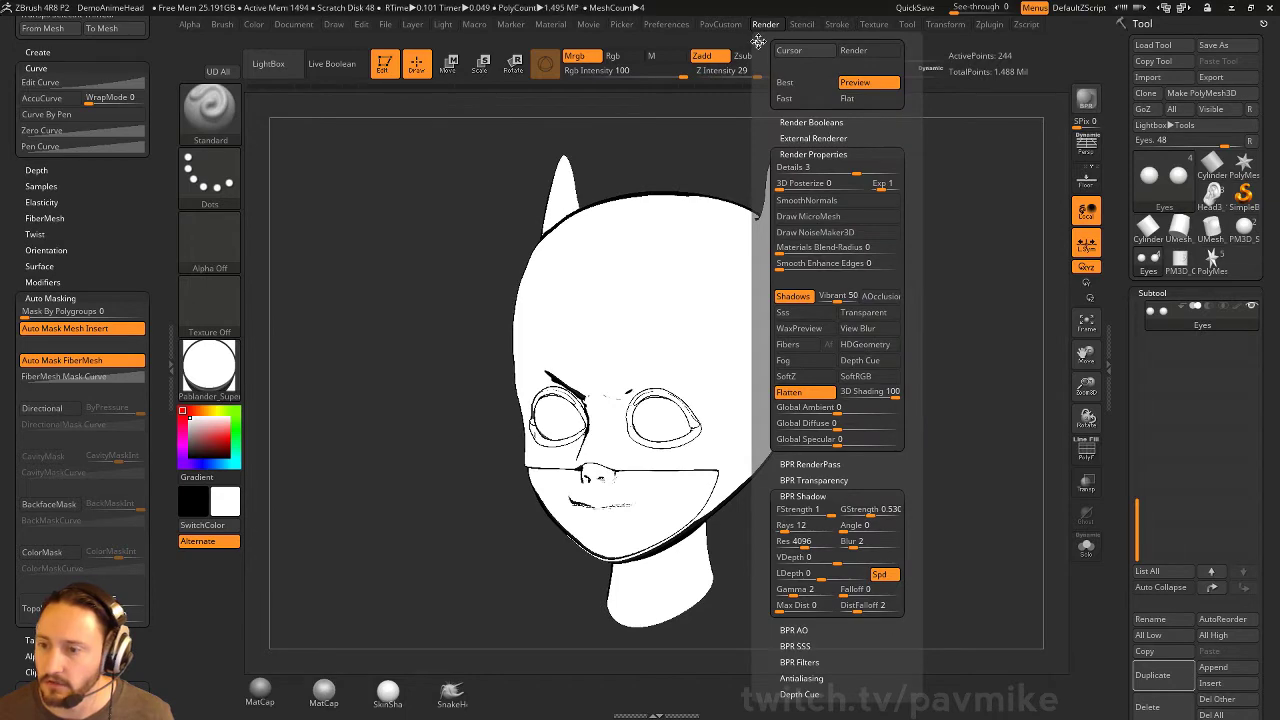
pyautogui.click(550, 27)
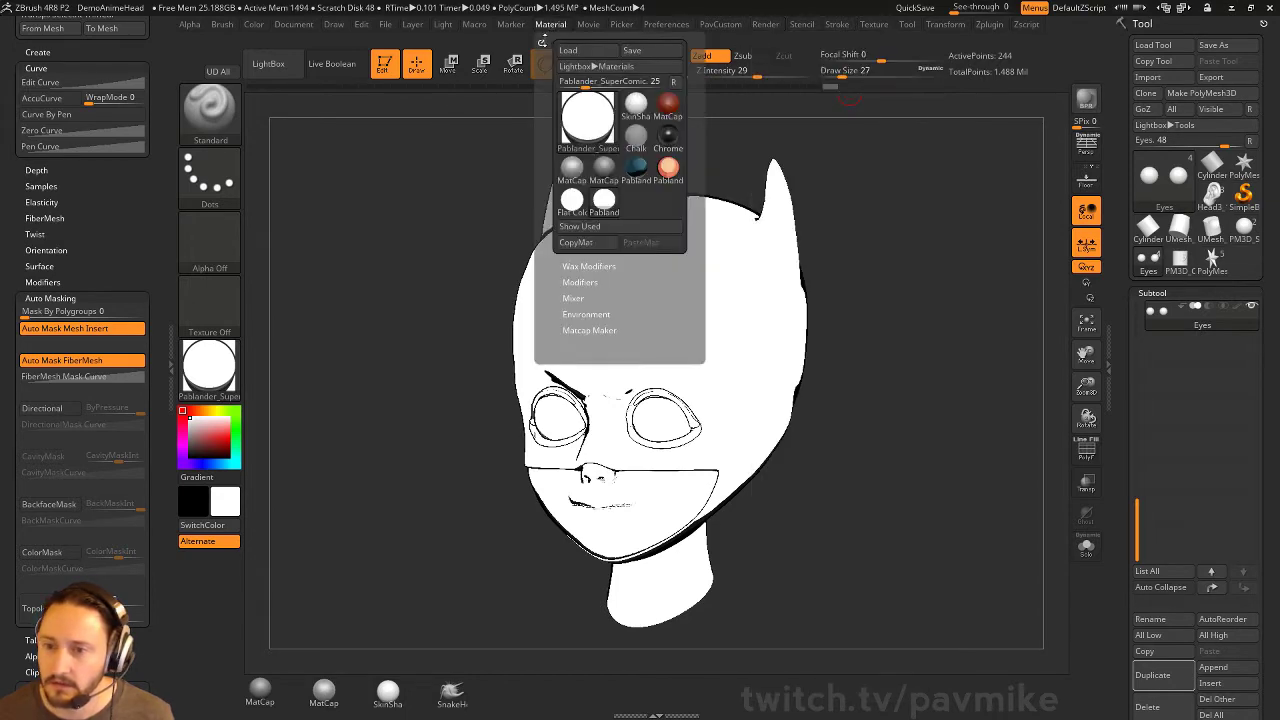
pyautogui.moveTo(76, 40); pyautogui.dragTo(76, 358)
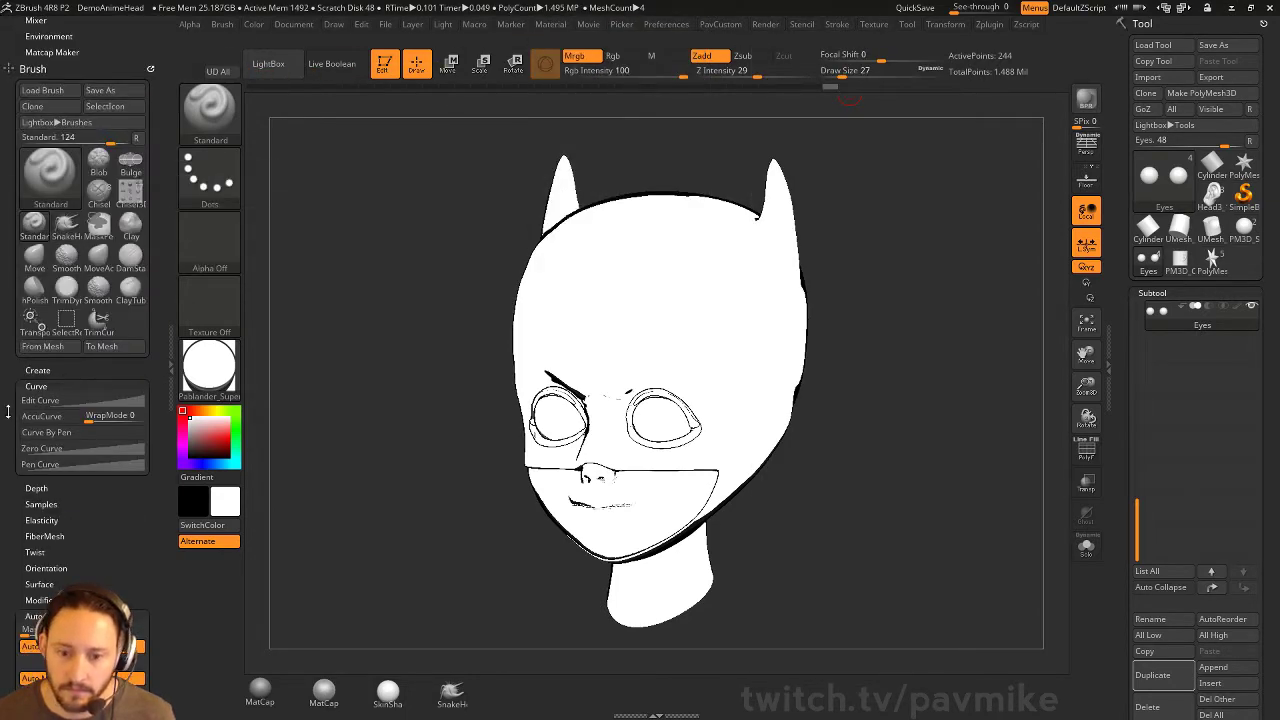
pyautogui.scroll(5, 27, 362)
pyautogui.press('shift')
pyautogui.click(52, 275)
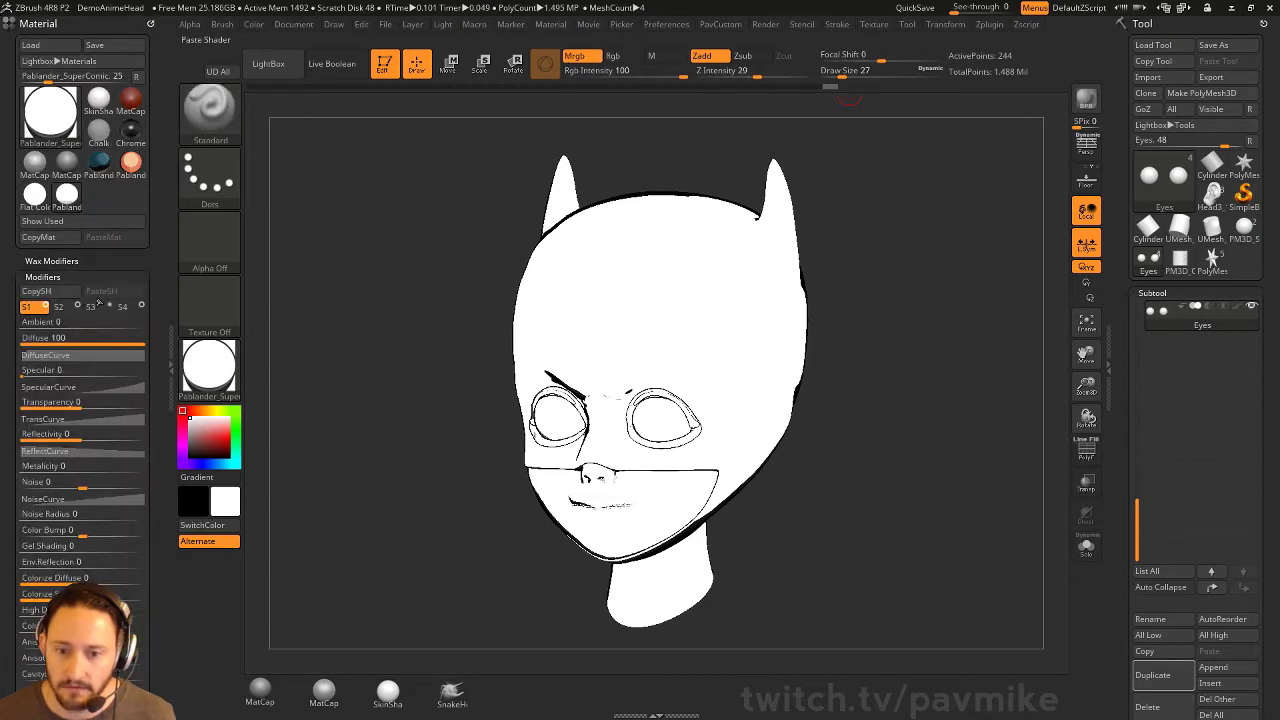
pyautogui.click(109, 306)
pyautogui.moveTo(858, 418)
pyautogui.mouseDown()
pyautogui.moveTo(855, 407)
pyautogui.moveTo(800, 420)
pyautogui.moveTo(971, 429)
pyautogui.moveTo(885, 434)
pyautogui.moveTo(865, 476)
pyautogui.mouseUp()
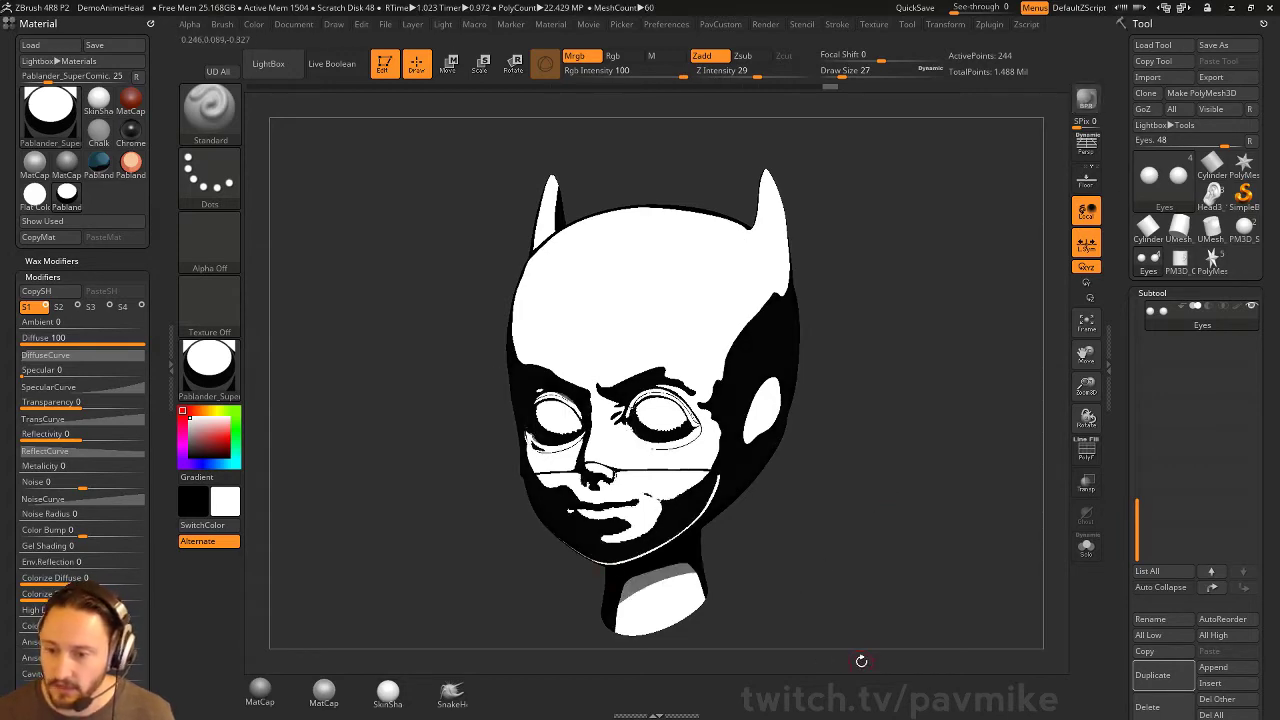
pyautogui.moveTo(990, 252)
pyautogui.mouseDown()
pyautogui.moveTo(957, 223)
pyautogui.moveTo(966, 217)
pyautogui.moveTo(973, 247)
pyautogui.mouseUp()
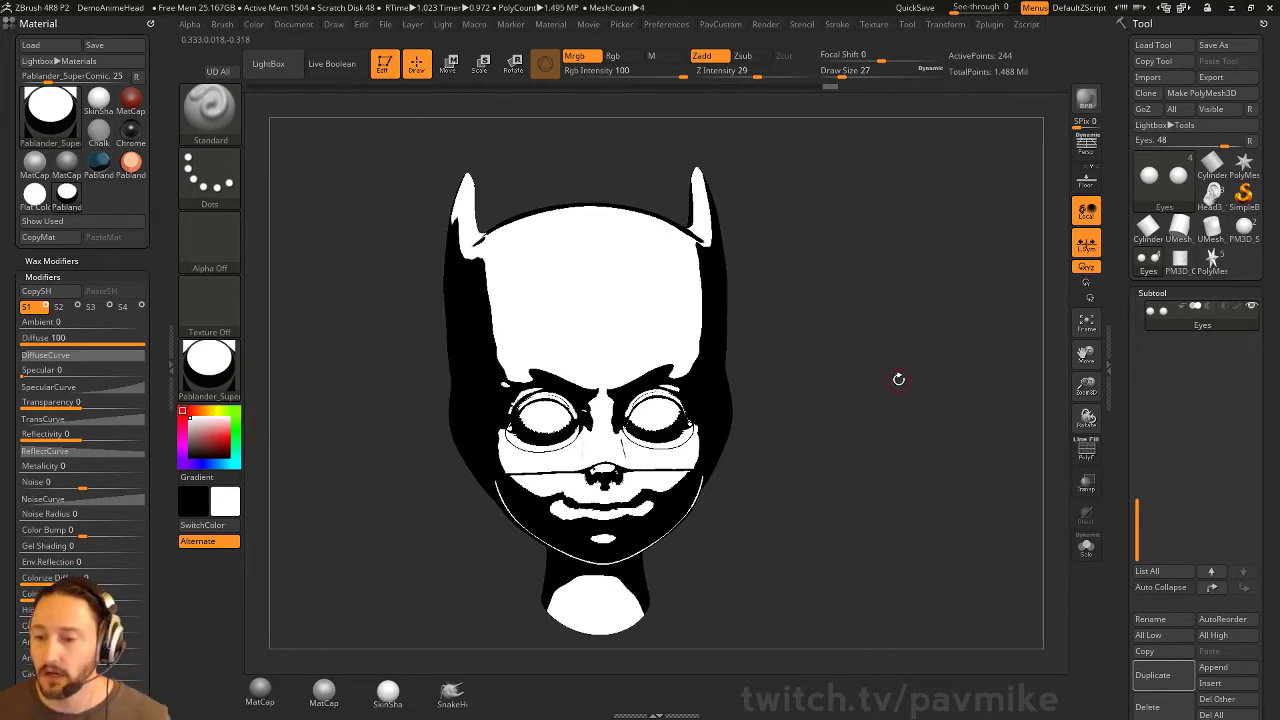
pyautogui.moveTo(940, 393); pyautogui.dragTo(926, 423)
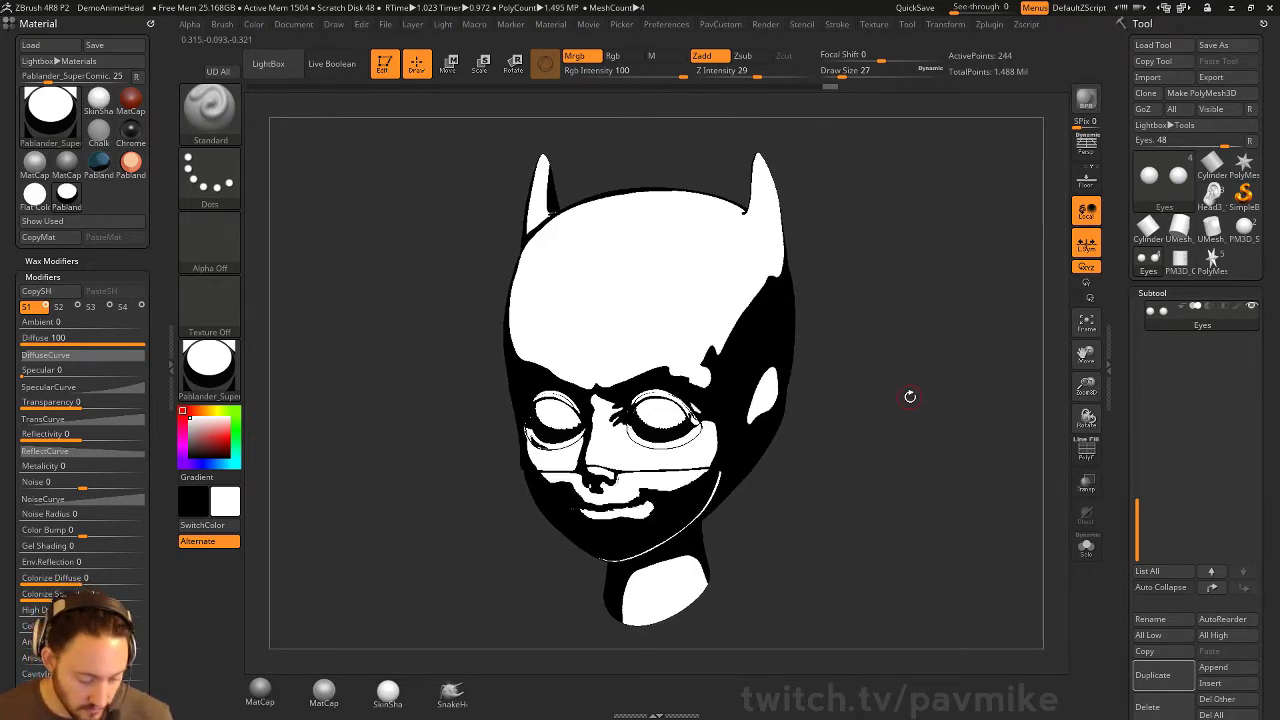
pyautogui.press(',')
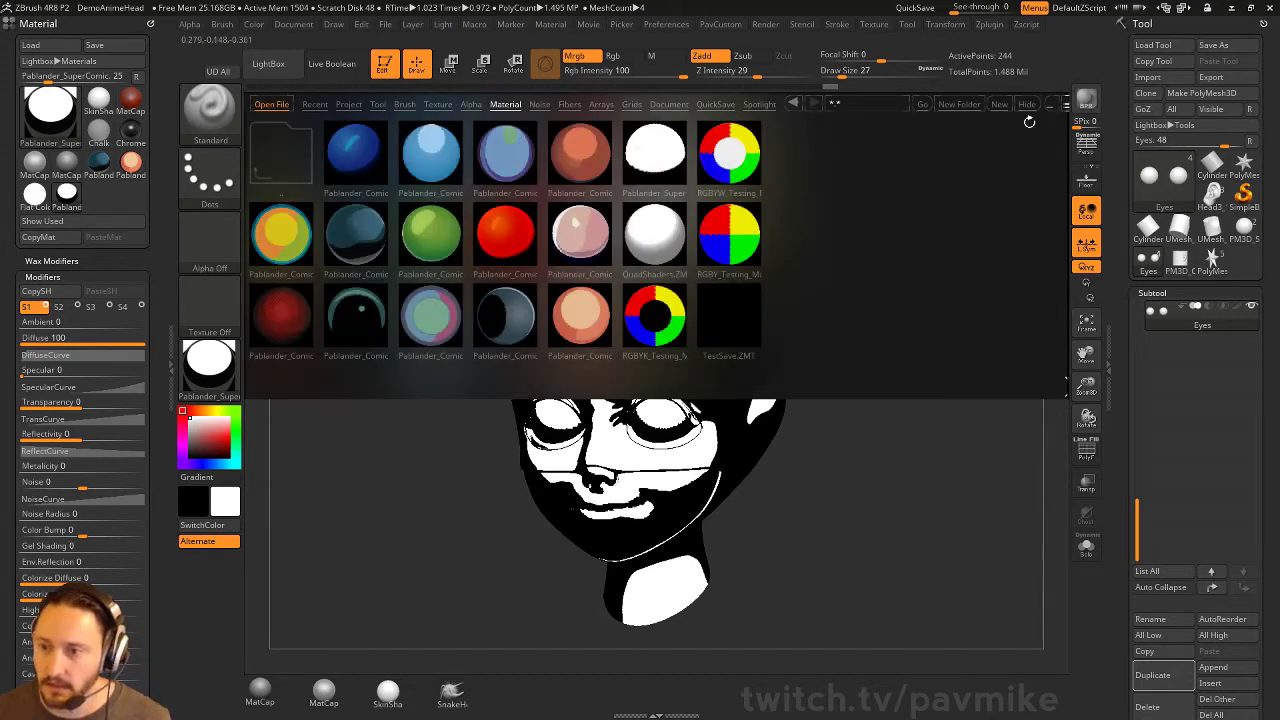
pyautogui.click(1028, 104)
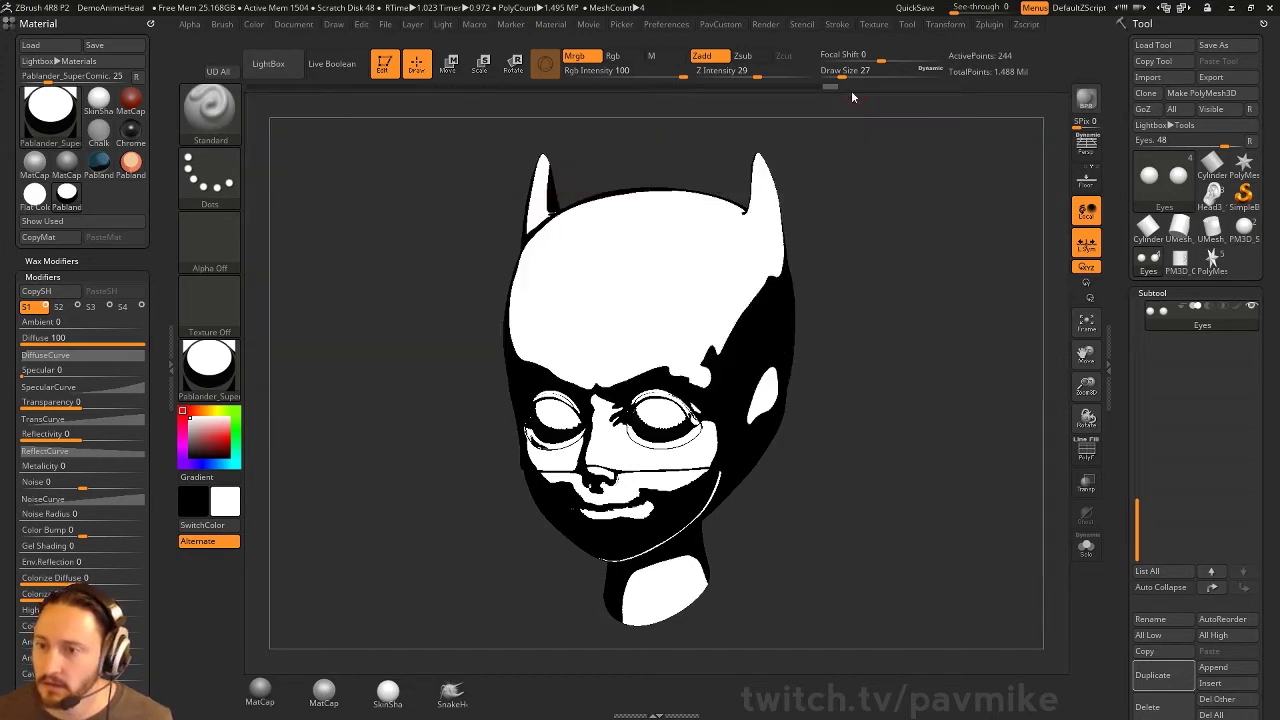
pyautogui.click(766, 24)
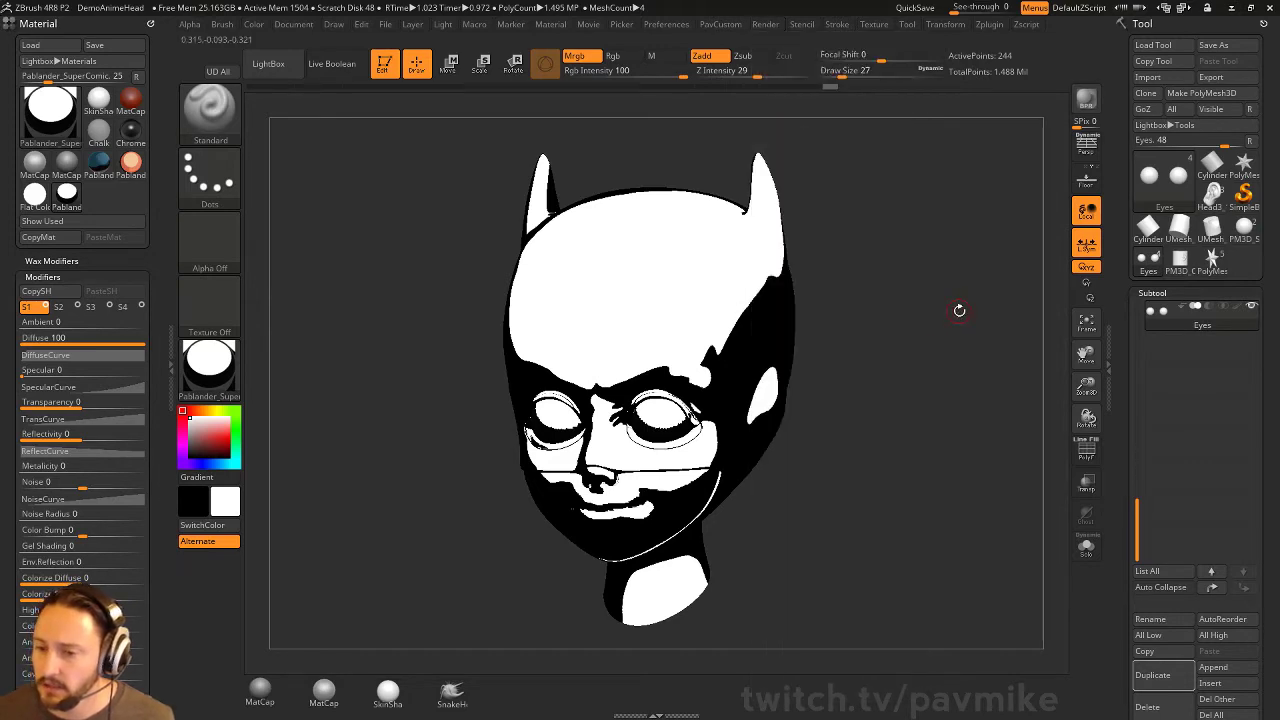
# Switch the current material from the ink shader to SkinShade4
pyautogui.click(200, 374)
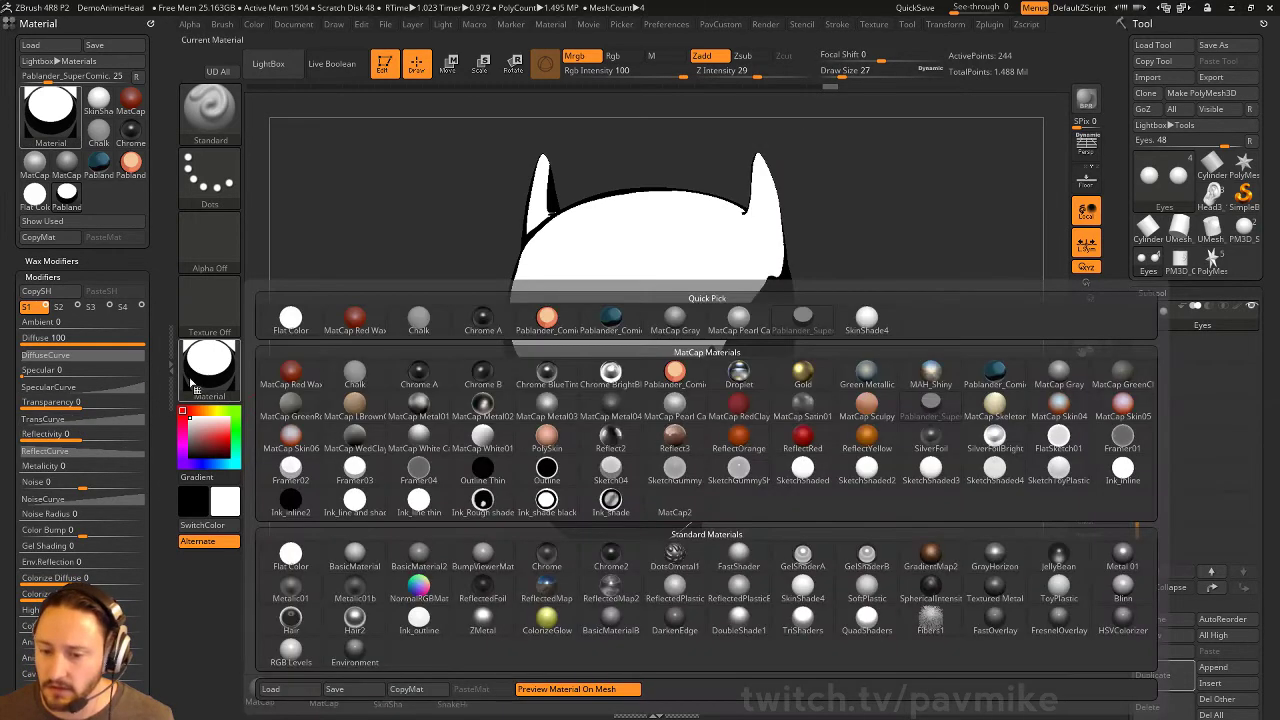
pyautogui.click(388, 690)
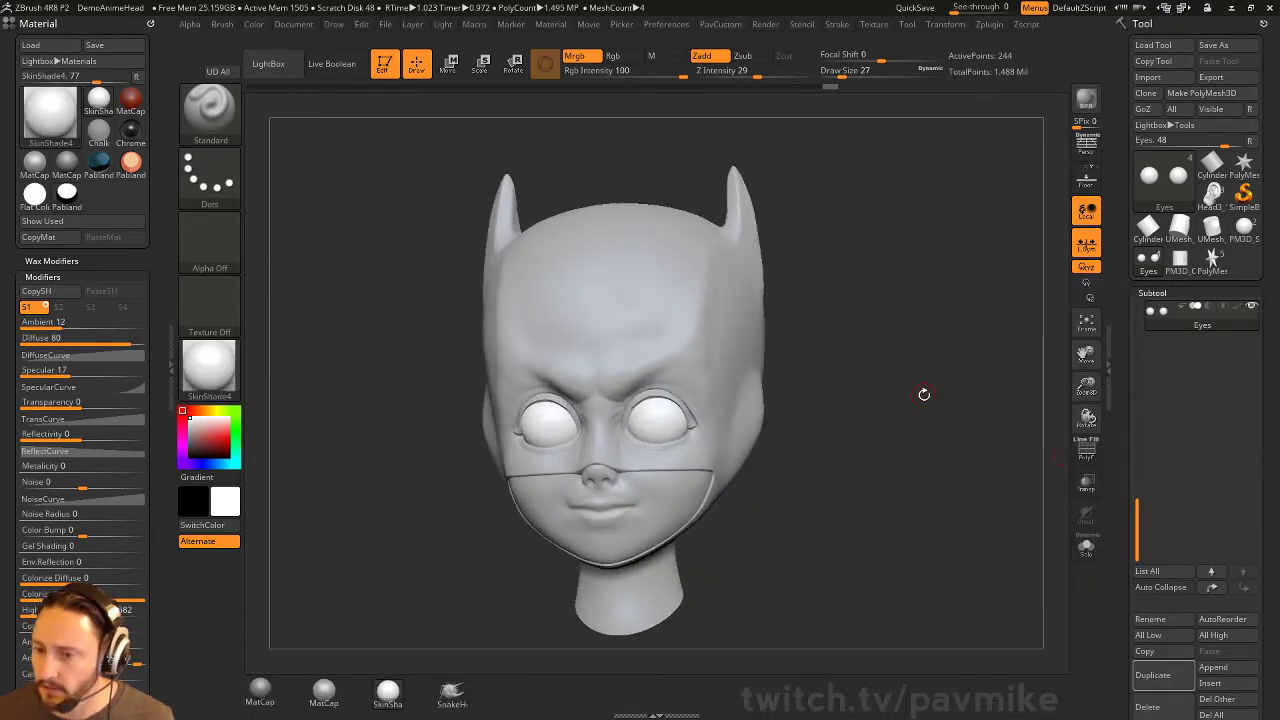
pyautogui.moveTo(955, 350); pyautogui.dragTo(766, 400)
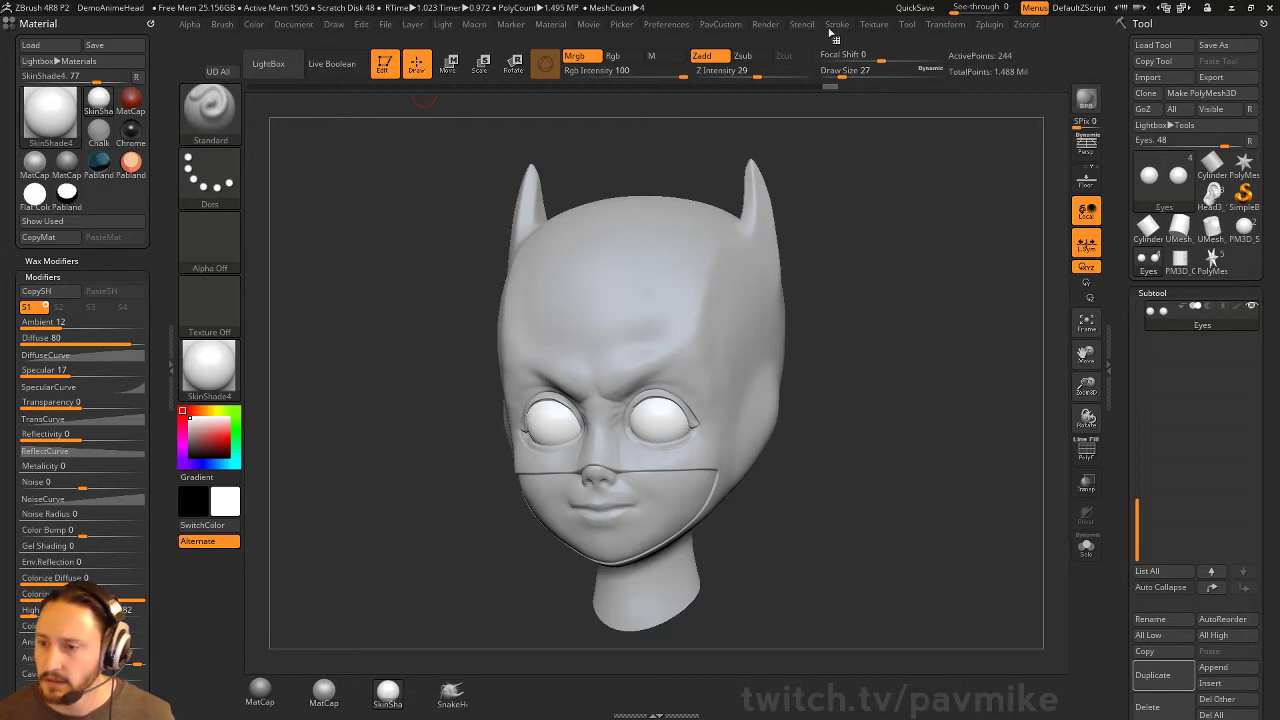
# Dock the Zplugin palette and use SubTool Master to fill all subtools with white and the SkinShade4 material
pyautogui.click(980, 26)
pyautogui.moveTo(980, 40); pyautogui.dragTo(20, 104)
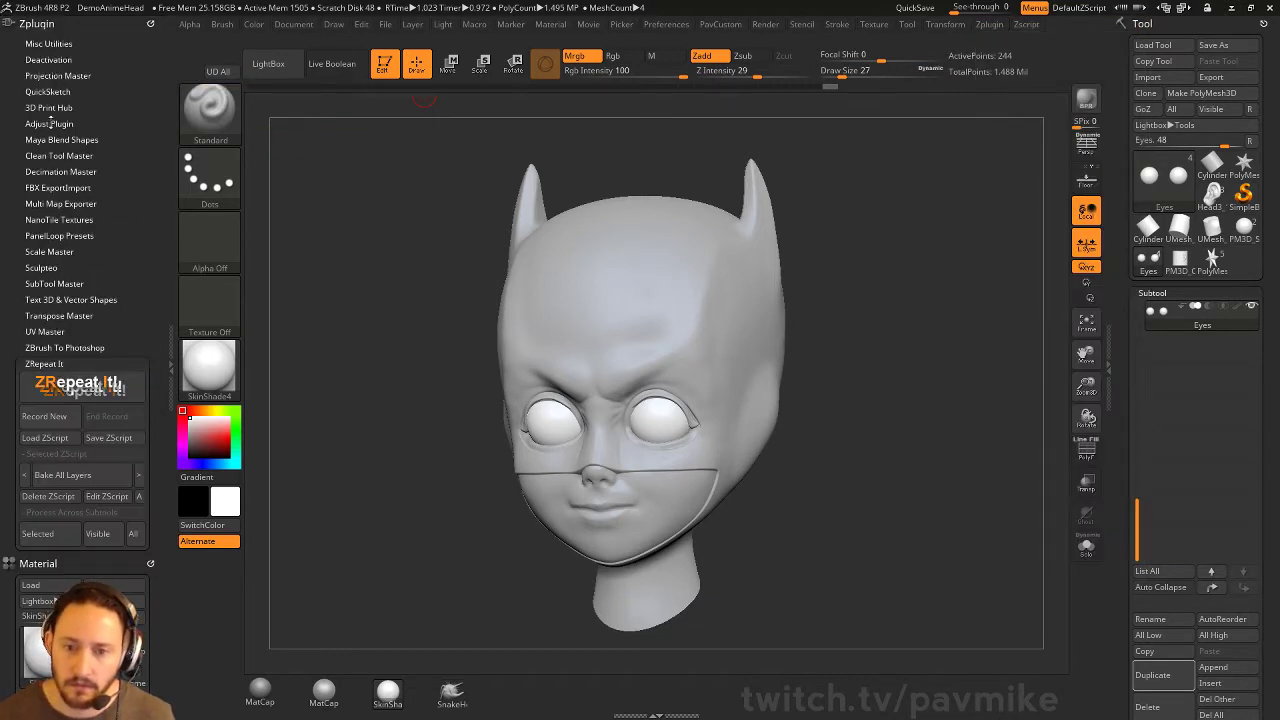
pyautogui.click(50, 284)
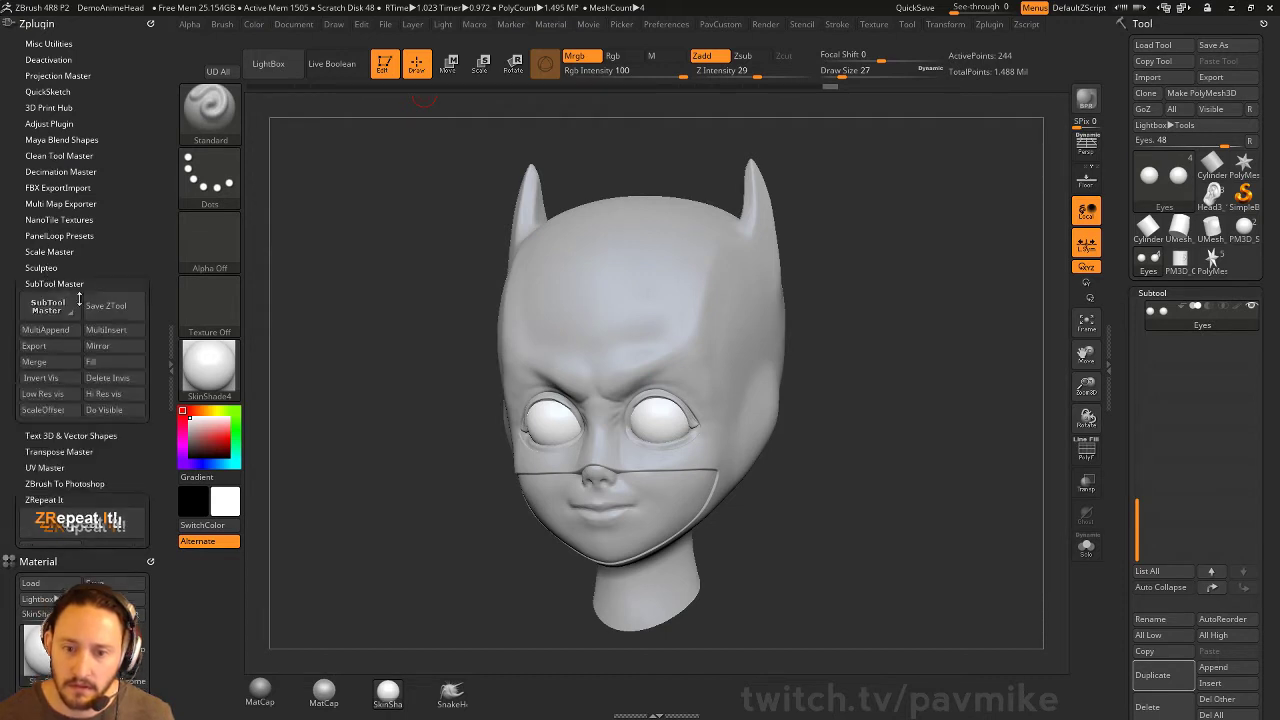
pyautogui.click(116, 366)
pyautogui.click(533, 185)
pyautogui.click(533, 242)
pyautogui.click(566, 298)
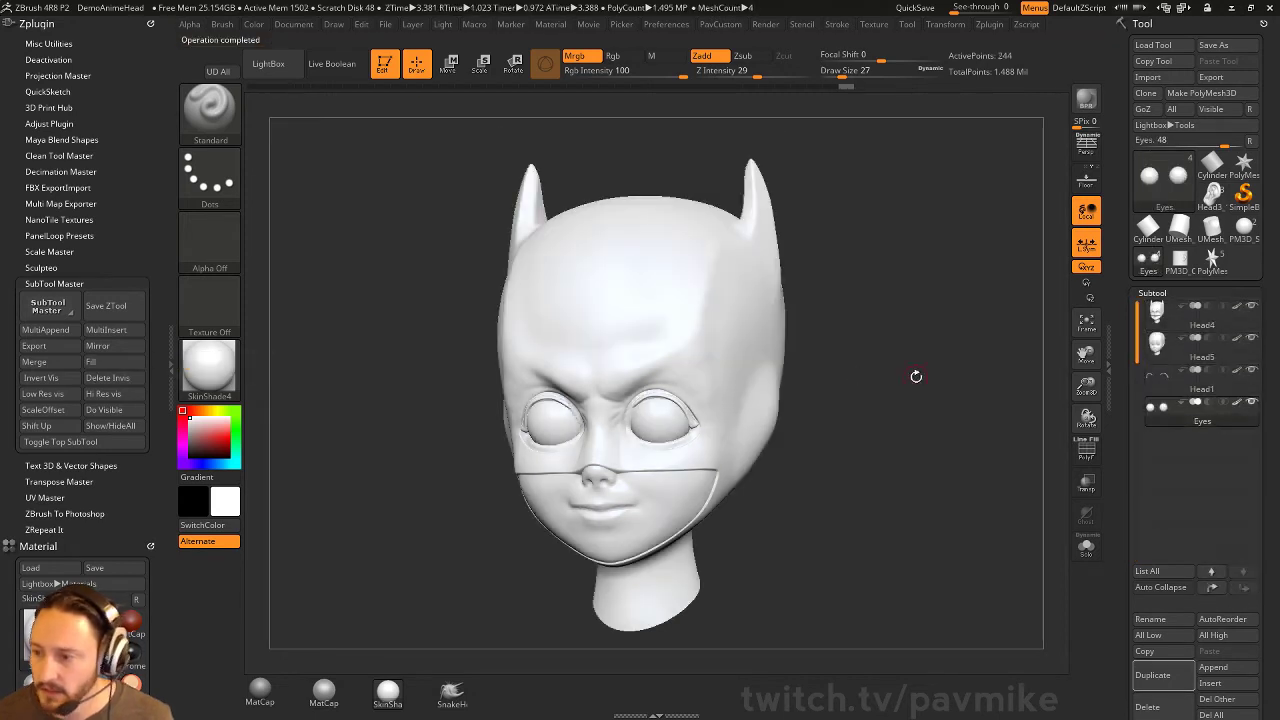
# Select the Head5 subtool and fill it with a skin tone of R 190, G 158, B 134
pyautogui.moveTo(917, 383)
pyautogui.mouseDown()
pyautogui.moveTo(936, 420)
pyautogui.moveTo(922, 415)
pyautogui.mouseUp()
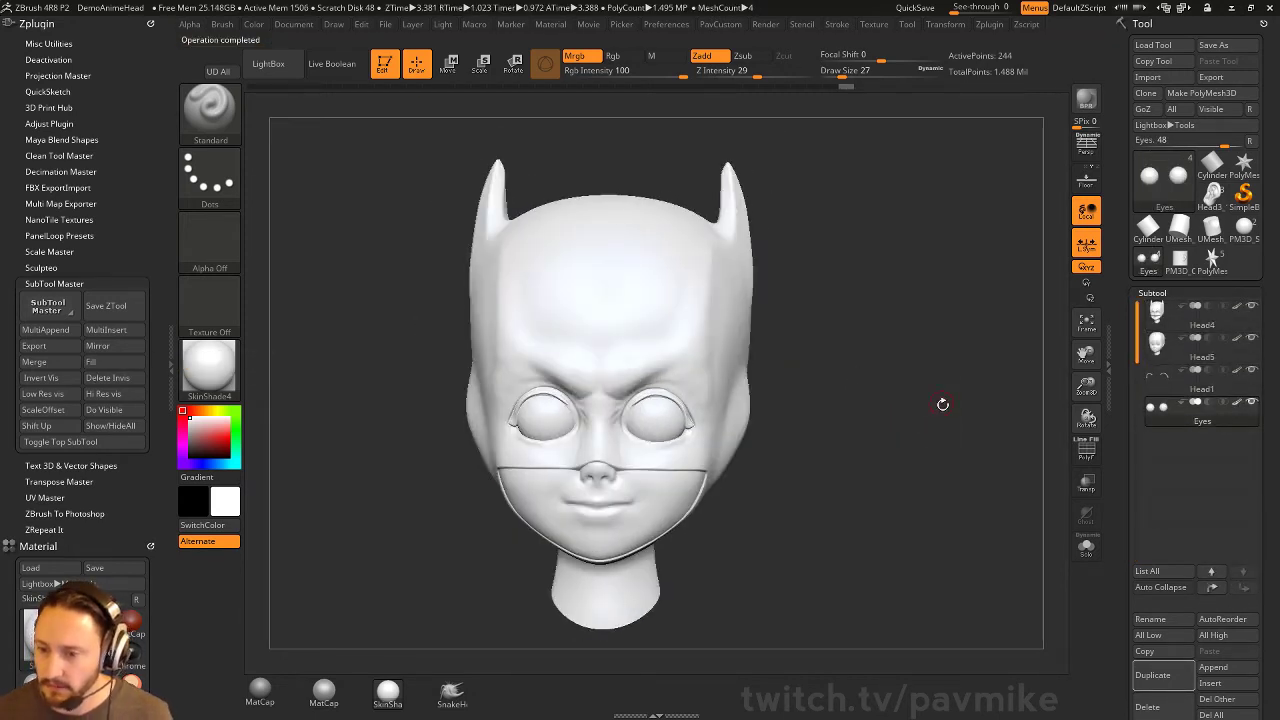
pyautogui.click(1200, 350)
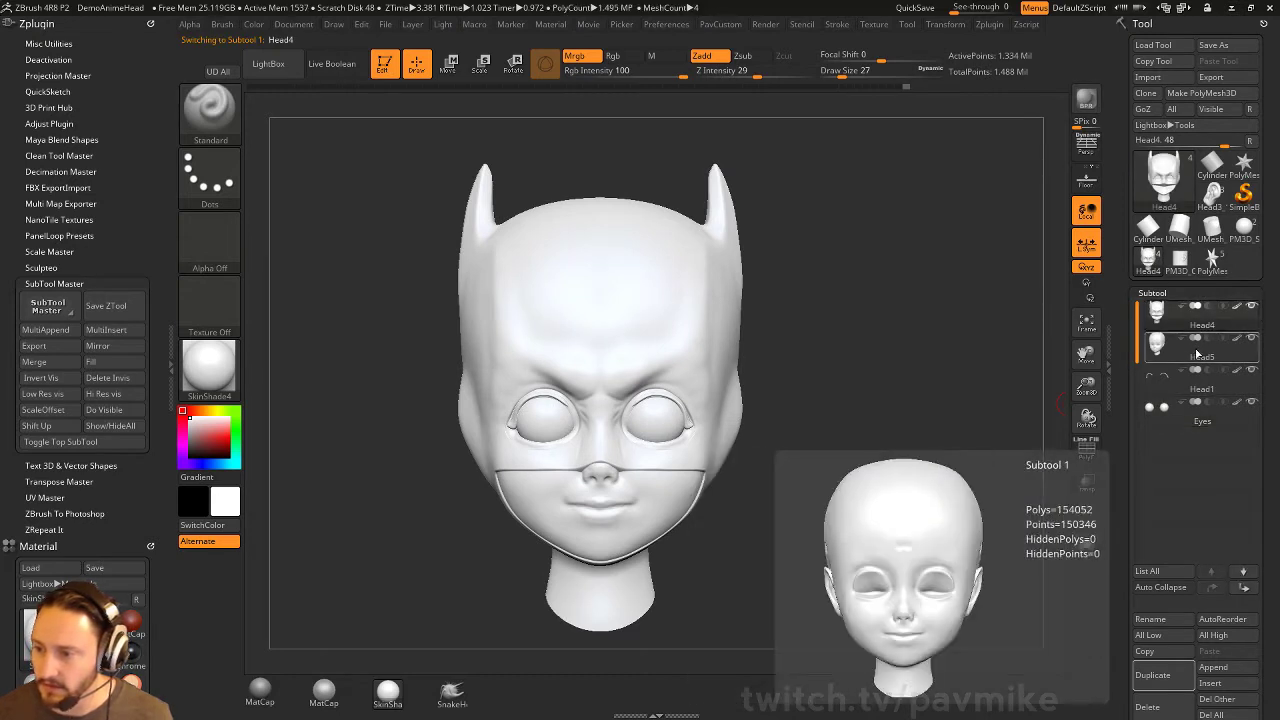
pyautogui.click(1200, 352)
pyautogui.moveTo(916, 403); pyautogui.dragTo(930, 417)
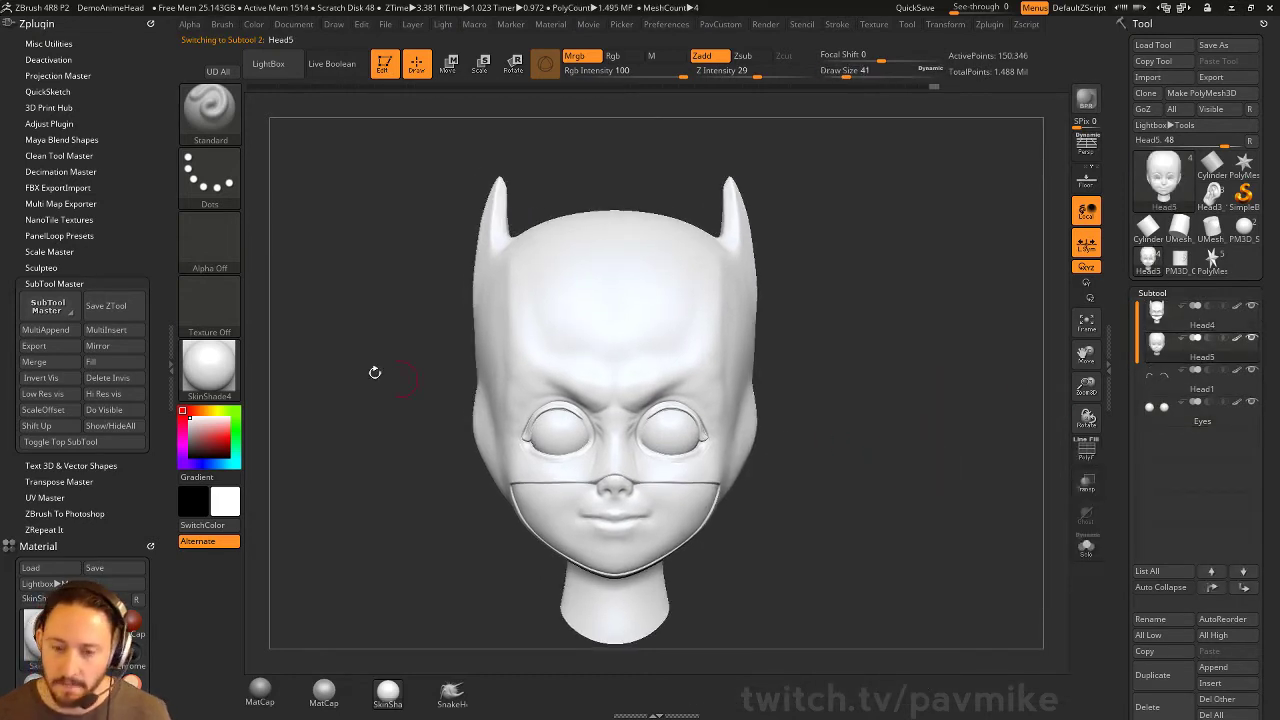
pyautogui.click(203, 410)
pyautogui.moveTo(198, 437); pyautogui.dragTo(200, 430)
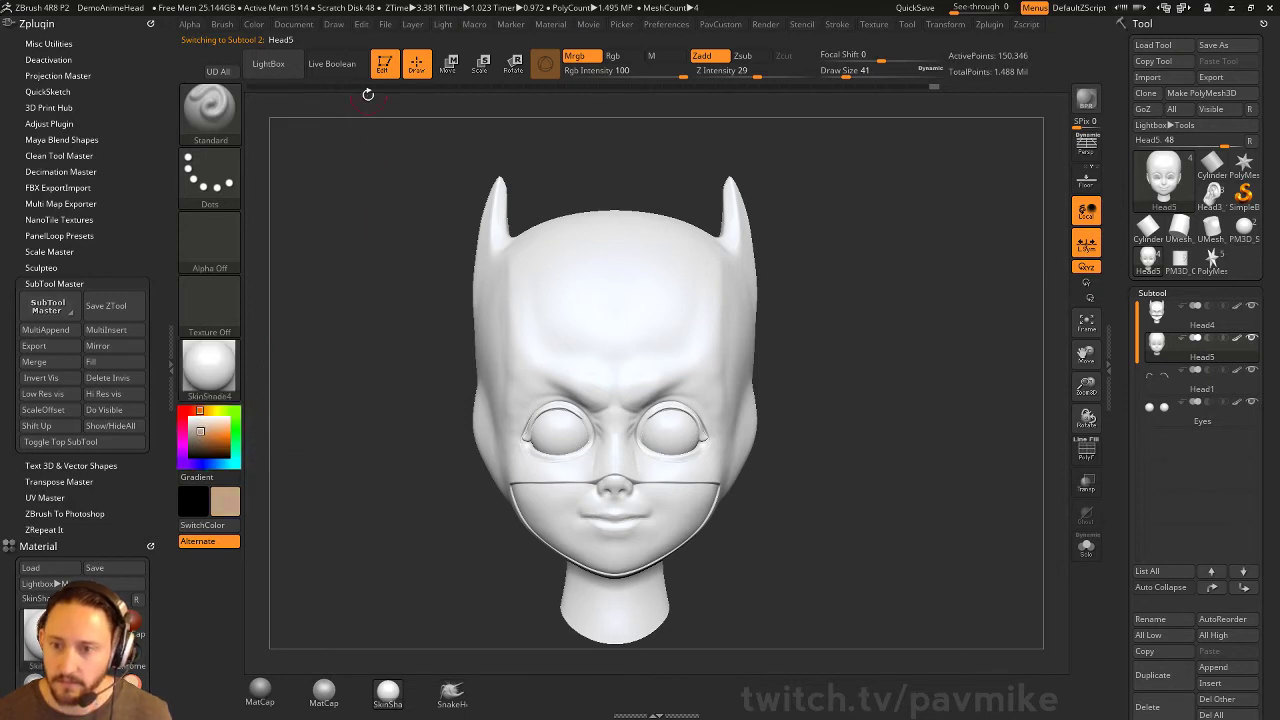
pyautogui.click(253, 25)
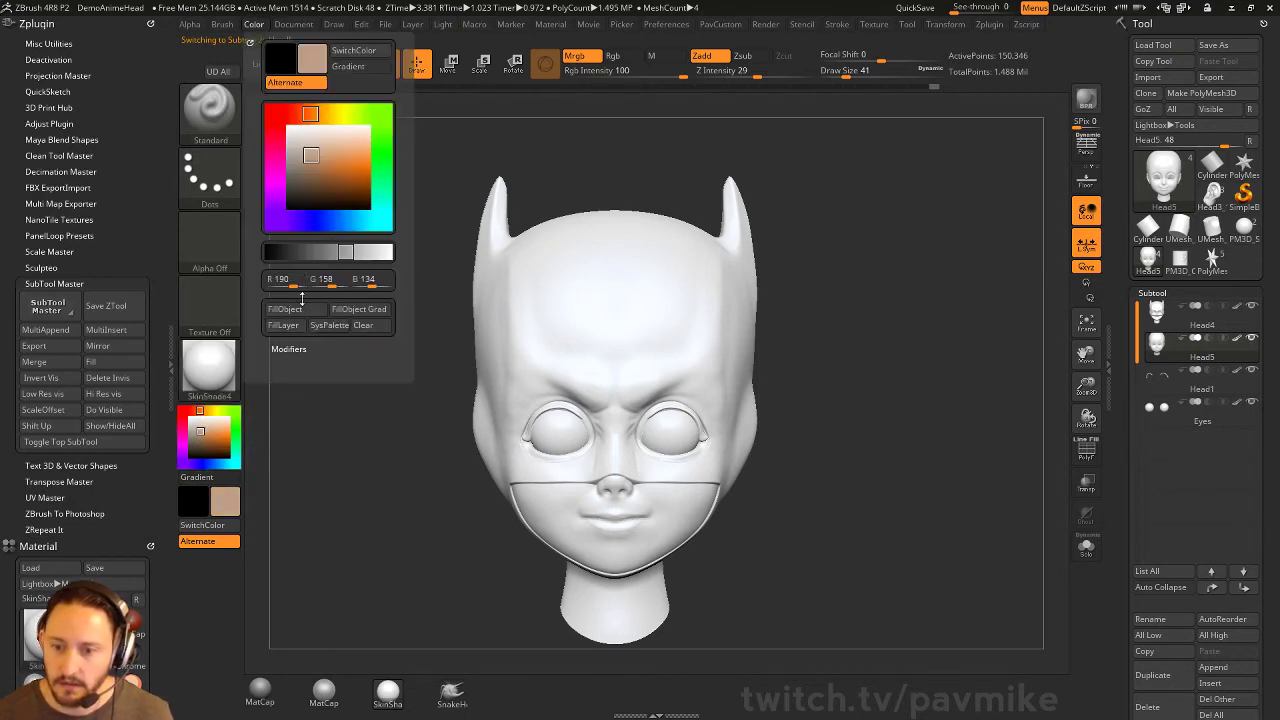
pyautogui.click(288, 309)
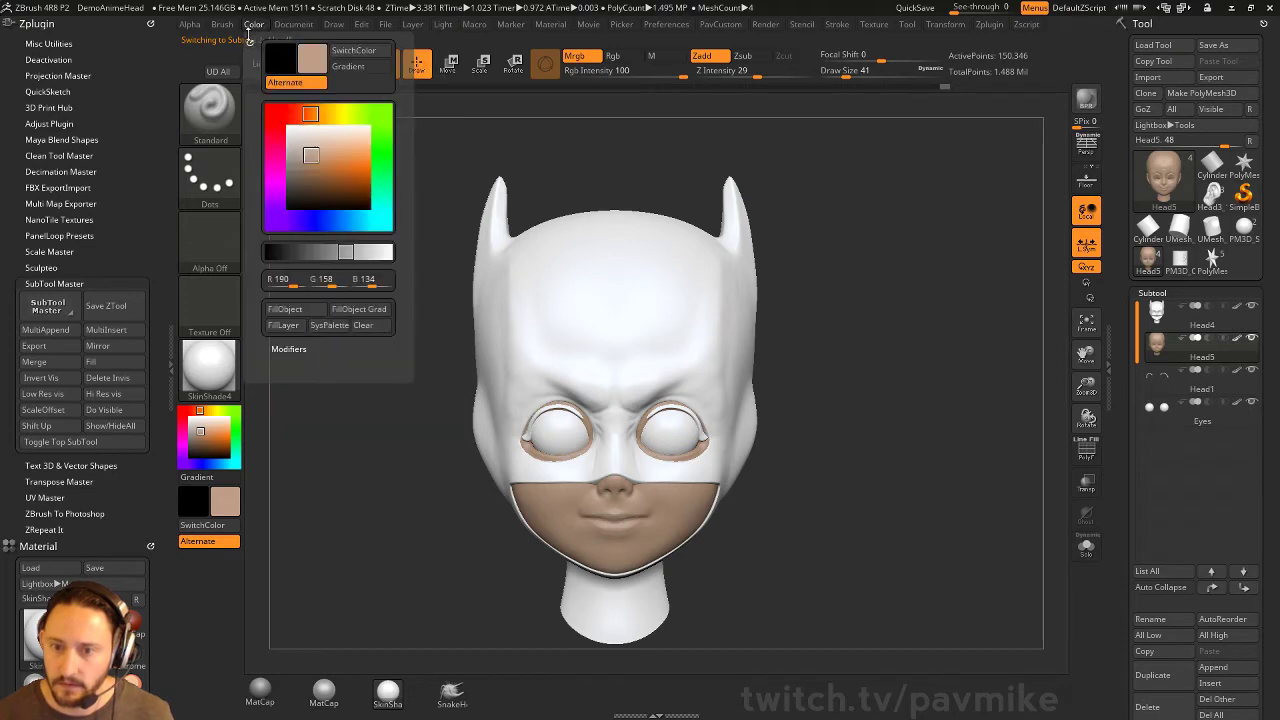
# Dock the Color palette, pick a dark brown of R 81, G 72, B 65, and set the brush to Rgb only with Zadd off
pyautogui.moveTo(251, 42); pyautogui.dragTo(72, 52)
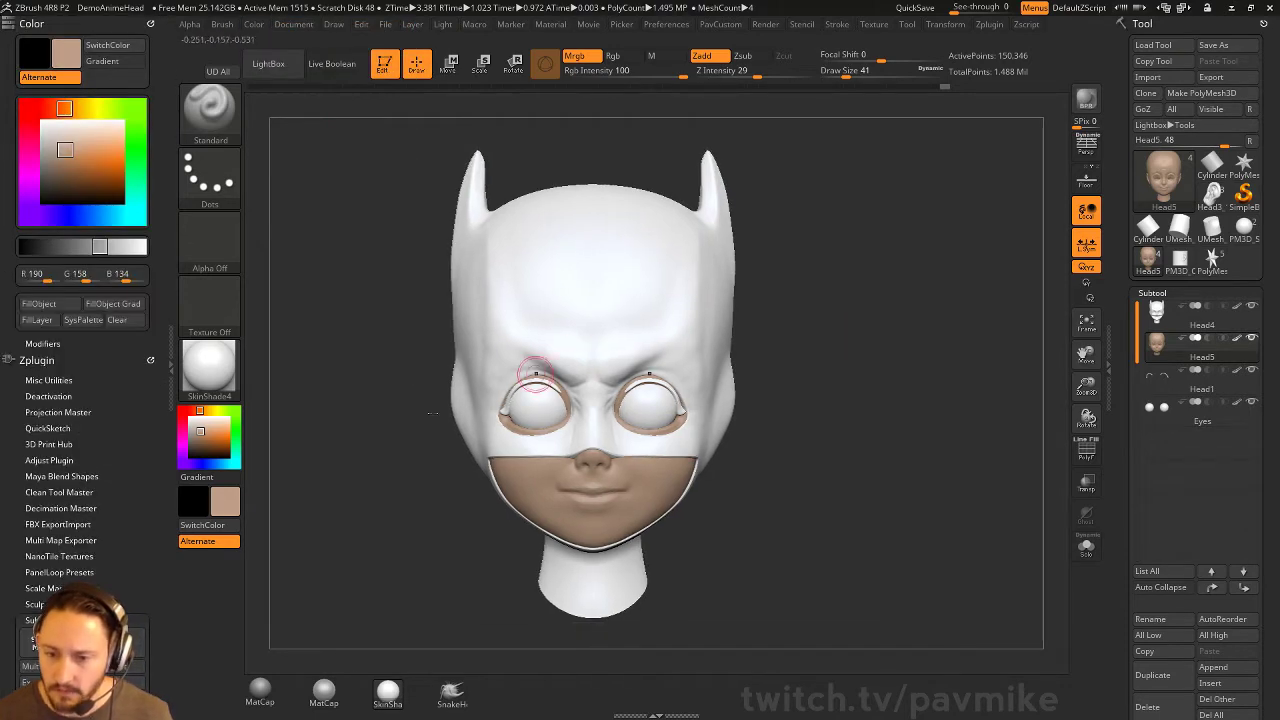
pyautogui.click(195, 443)
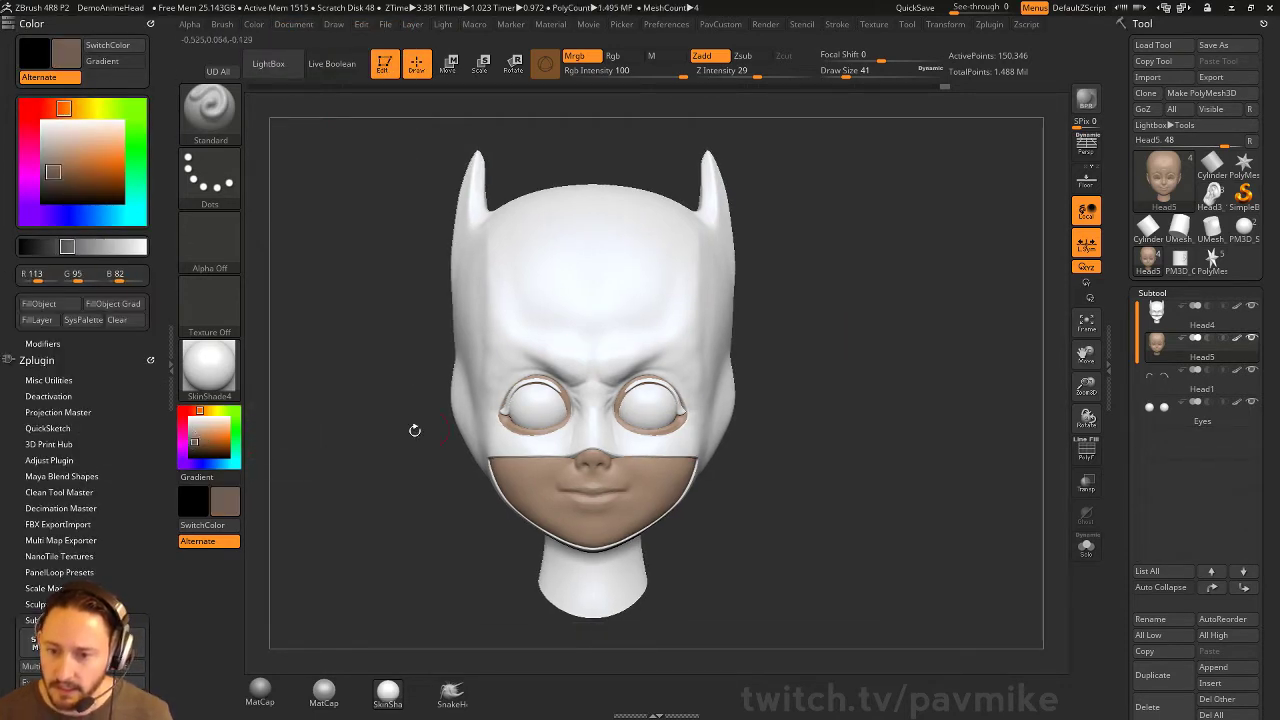
pyautogui.click(192, 446)
pyautogui.moveTo(760, 490); pyautogui.dragTo(620, 488)
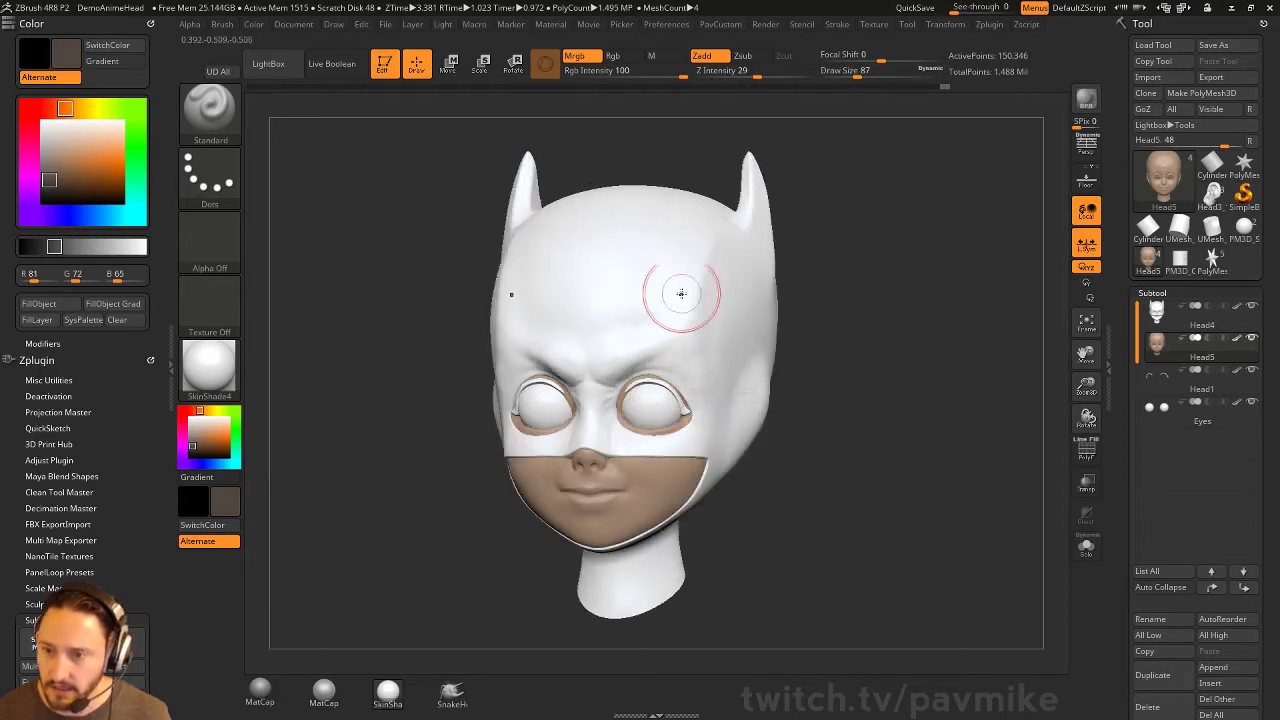
pyautogui.click(701, 57)
pyautogui.click(624, 57)
# Paint the dark brown around the eye openings of the Head5 face at full Rgb Intensity
pyautogui.keyDown('alt'); pyautogui.moveTo(873, 229); pyautogui.dragTo(839, 255); pyautogui.keyUp('alt')
pyautogui.press('[')
pyautogui.moveTo(608, 403)
pyautogui.mouseDown()
pyautogui.moveTo(643, 443)
pyautogui.moveTo(654, 417)
pyautogui.moveTo(598, 413)
pyautogui.mouseUp()
pyautogui.moveTo(794, 394); pyautogui.dragTo(850, 394)
pyautogui.moveTo(622, 421); pyautogui.dragTo(640, 399)
pyautogui.moveTo(845, 426)
pyautogui.keyDown('alt'); pyautogui.mouseDown()
pyautogui.moveTo(851, 380)
pyautogui.moveTo(740, 390)
pyautogui.mouseUp(); pyautogui.keyUp('alt')
pyautogui.press('s')
pyautogui.moveTo(636, 460); pyautogui.dragTo(623, 460)
pyautogui.moveTo(850, 408); pyautogui.dragTo(906, 387)
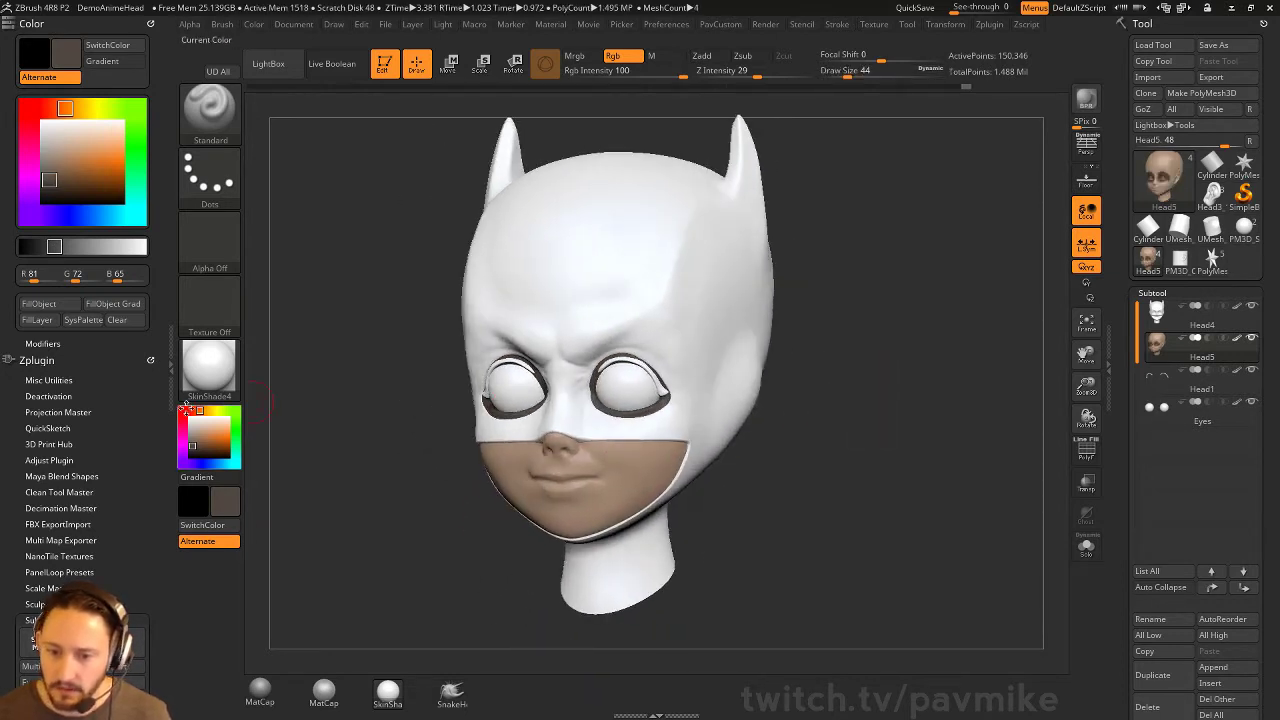
# Tint the nose and cheeks of Head5 with a pinkish red of R 192, G 114, B 108 at Rgb Intensity 34
pyautogui.click(188, 410)
pyautogui.click(204, 432)
pyautogui.click(634, 74)
pyautogui.press('s')
pyautogui.moveTo(614, 450); pyautogui.dragTo(631, 450)
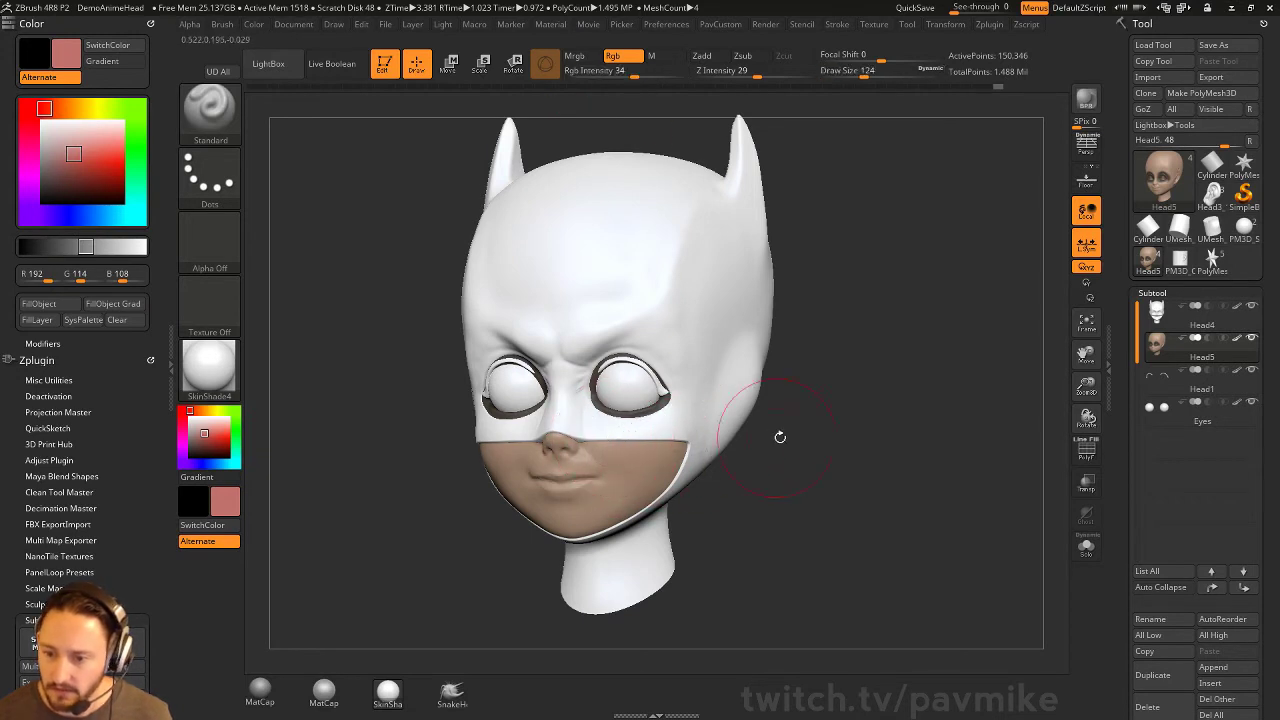
pyautogui.moveTo(788, 434); pyautogui.dragTo(820, 432)
pyautogui.moveTo(668, 451)
pyautogui.mouseDown()
pyautogui.moveTo(798, 430)
pyautogui.moveTo(860, 436)
pyautogui.mouseUp()
pyautogui.press('s')
pyautogui.moveTo(600, 437); pyautogui.dragTo(580, 406)
pyautogui.keyDown('shift'); pyautogui.moveTo(777, 420); pyautogui.dragTo(700, 428); pyautogui.keyUp('shift')
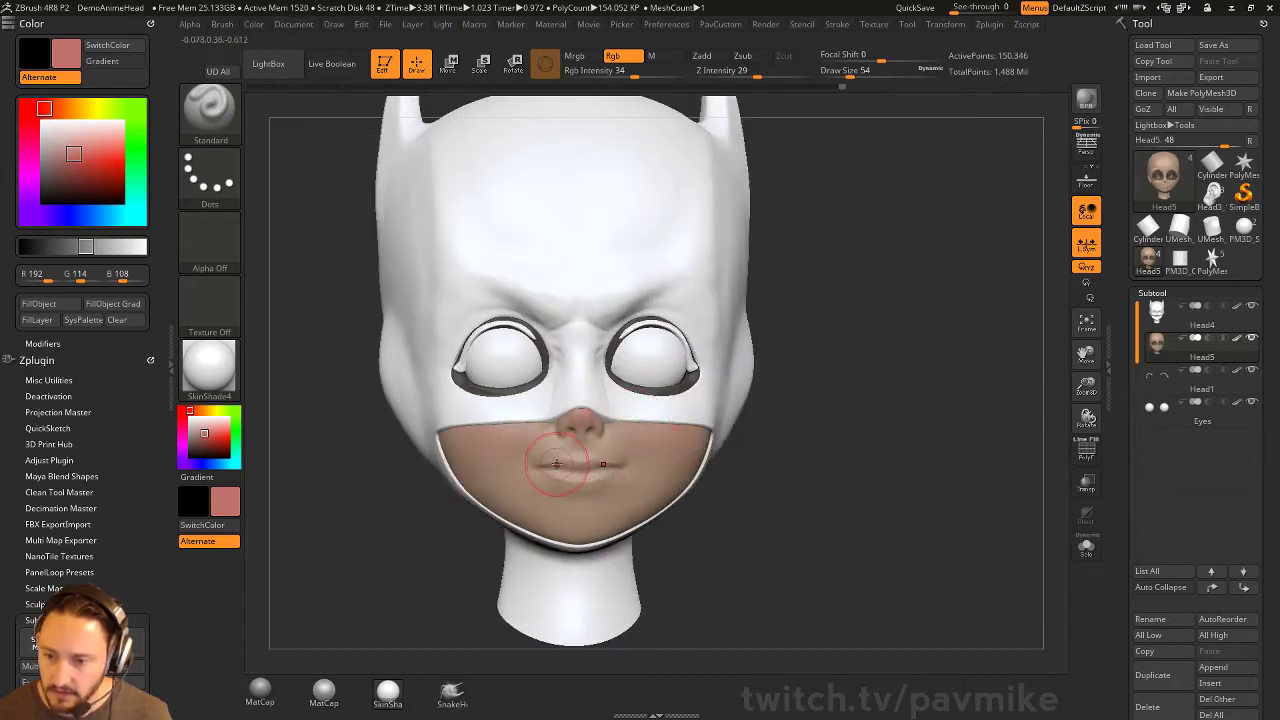
# Reduce the draw size to 22 and paint the lips of Head5 with the same pinkish red
pyautogui.press('s')
pyautogui.moveTo(583, 470); pyautogui.dragTo(571, 470)
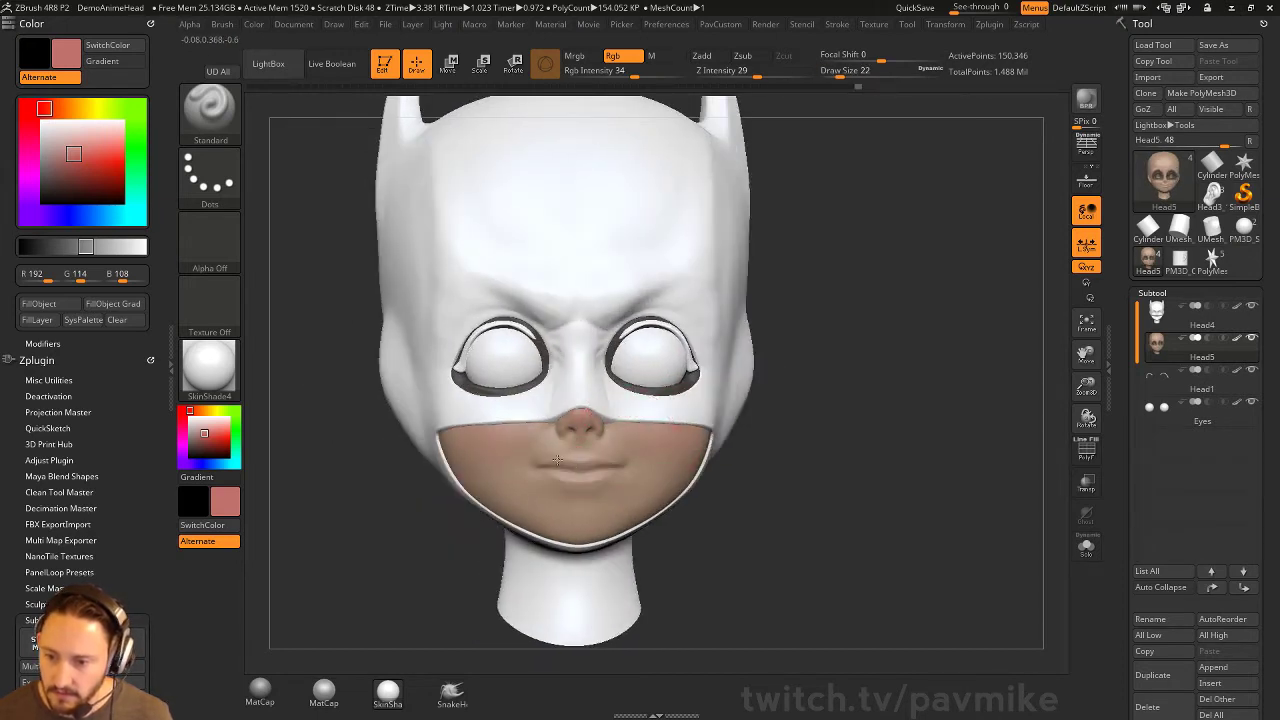
pyautogui.moveTo(830, 445)
pyautogui.mouseDown()
pyautogui.moveTo(715, 445)
pyautogui.moveTo(860, 445)
pyautogui.mouseUp()
pyautogui.keyDown('alt'); pyautogui.moveTo(754, 406); pyautogui.dragTo(822, 388); pyautogui.keyUp('alt')
pyautogui.moveTo(911, 332)
pyautogui.mouseDown()
pyautogui.moveTo(846, 354)
pyautogui.moveTo(817, 335)
pyautogui.moveTo(897, 405)
pyautogui.moveTo(874, 412)
pyautogui.moveTo(944, 448)
pyautogui.moveTo(911, 417)
pyautogui.moveTo(914, 329)
pyautogui.moveTo(949, 377)
pyautogui.moveTo(965, 440)
pyautogui.mouseUp()
pyautogui.press('Up')
pyautogui.press('s')
# Select the Eyes subtool and adjust its dynamic smooth subdivision
pyautogui.keyDown('alt'); pyautogui.click(639, 525); pyautogui.keyUp('alt')
pyautogui.keyDown('alt'); pyautogui.moveTo(903, 483); pyautogui.dragTo(923, 403); pyautogui.keyUp('alt')
pyautogui.press('2')
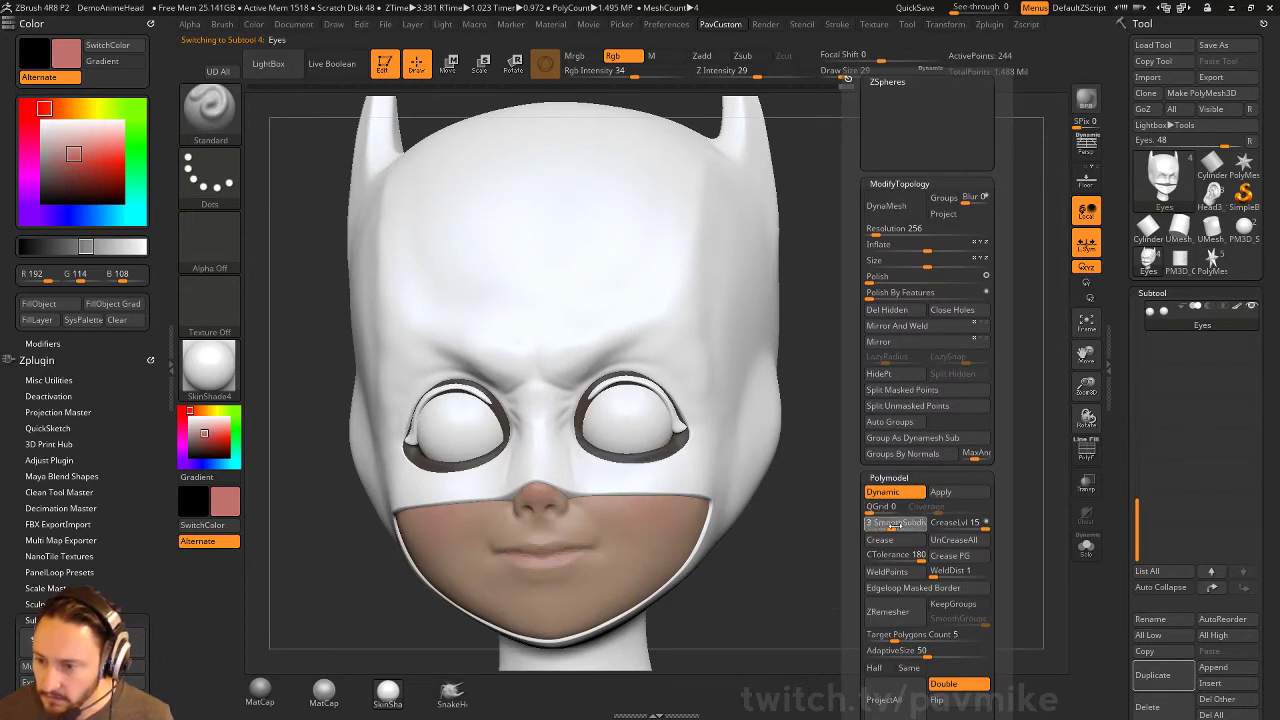
pyautogui.keyDown('alt'); pyautogui.moveTo(919, 515); pyautogui.dragTo(936, 493); pyautogui.keyUp('alt')
pyautogui.moveTo(963, 370); pyautogui.dragTo(909, 295)
# Send the model to KeyShot through the external renderer and frame the head there in a close three-quarter view
pyautogui.click(765, 24)
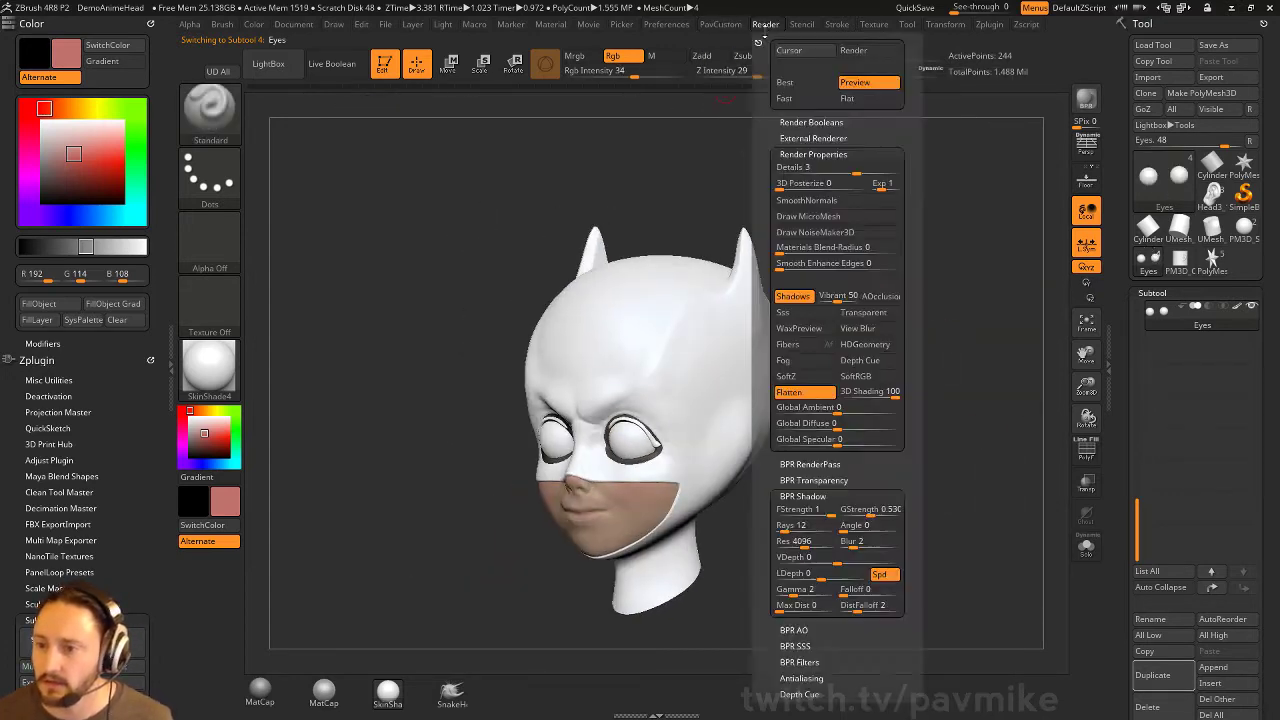
pyautogui.click(813, 138)
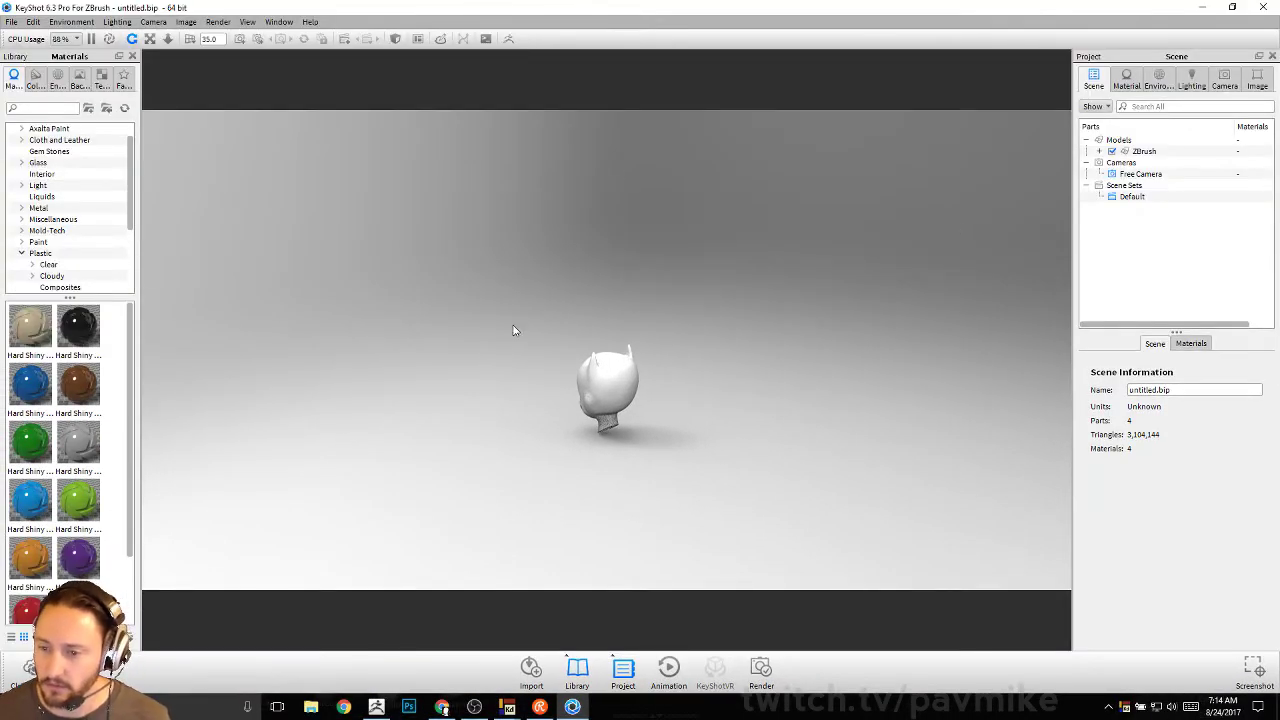
pyautogui.moveTo(497, 331); pyautogui.dragTo(882, 329)
pyautogui.keyDown('alt'); pyautogui.moveTo(542, 268); pyautogui.dragTo(874, 631, button='right'); pyautogui.keyUp('alt')
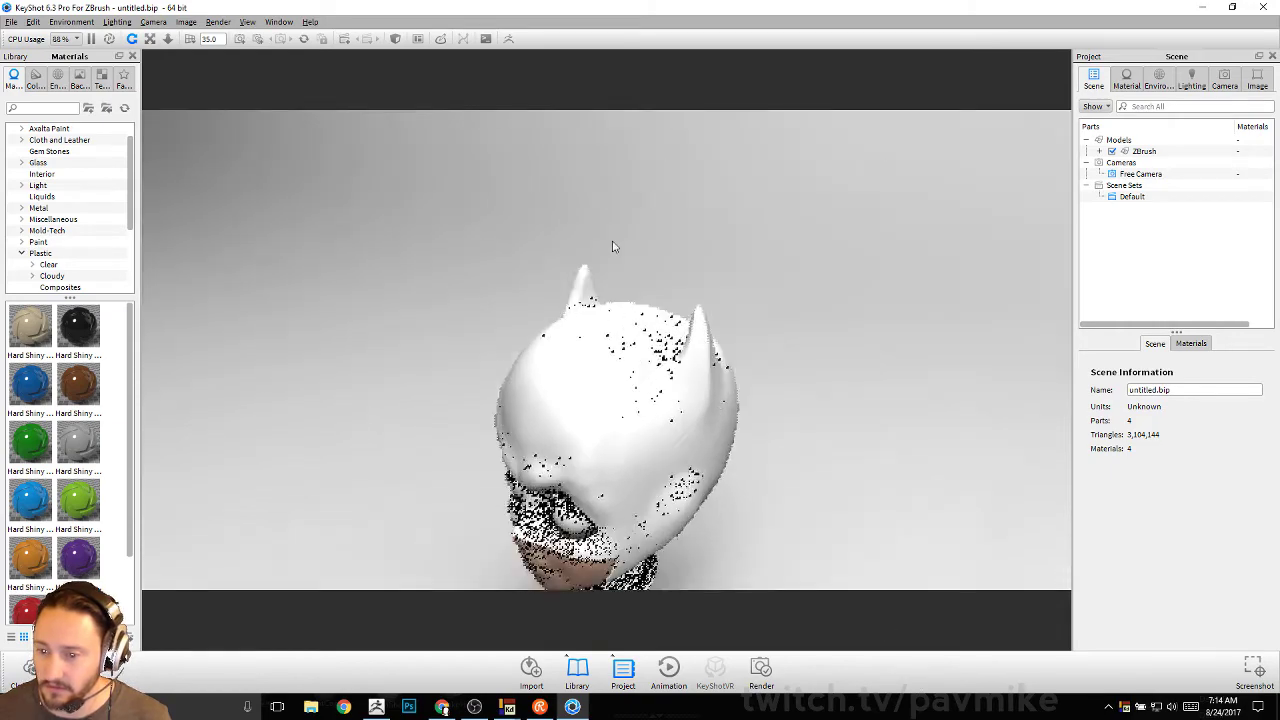
pyautogui.moveTo(616, 216); pyautogui.dragTo(698, 389)
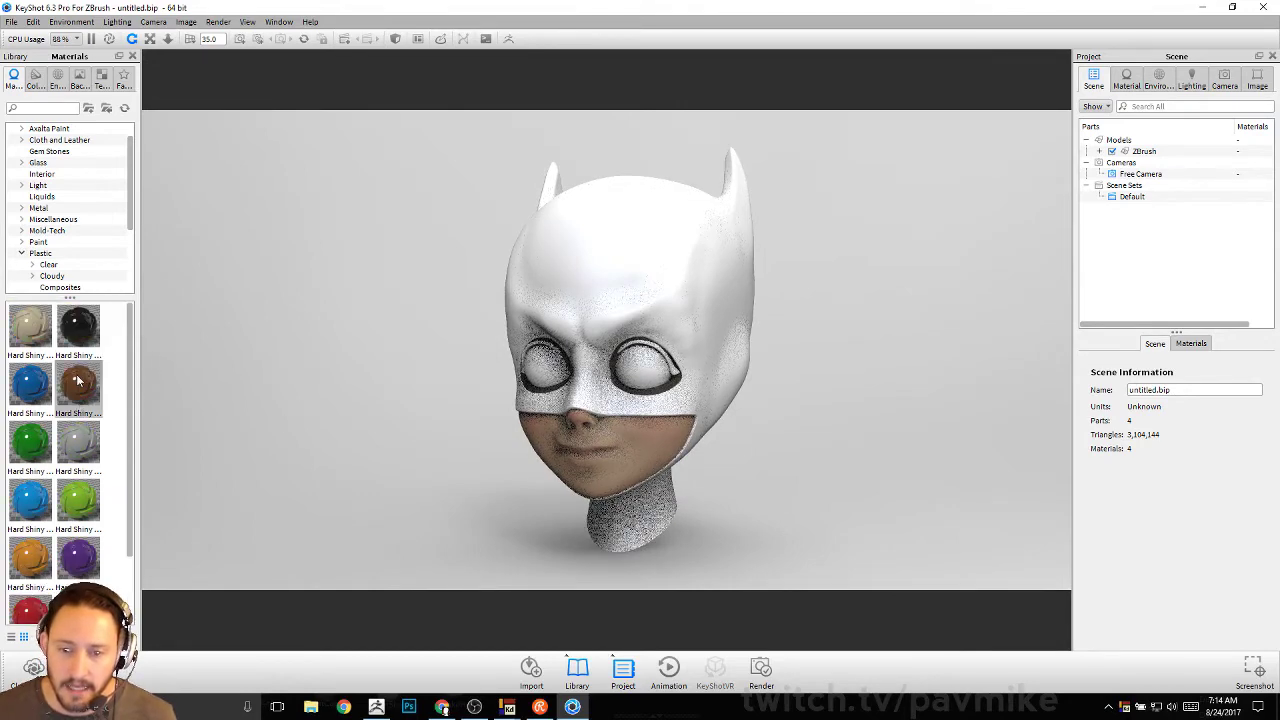
pyautogui.moveTo(32, 390)
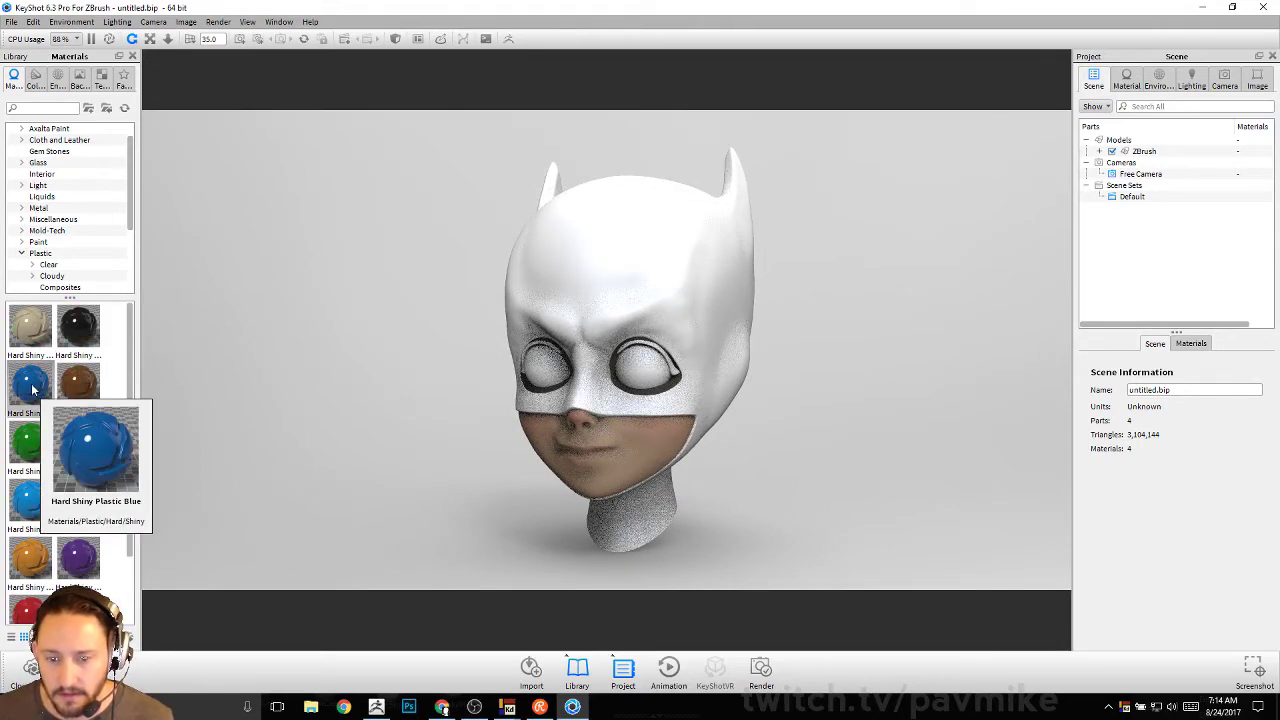
# Apply Hard Shiny Plastic Blue to the cowl and set its diffuse color to navy with hue 238°, saturation 91%, value 25%
pyautogui.moveTo(32, 385); pyautogui.dragTo(718, 266)
pyautogui.click(1251, 212)
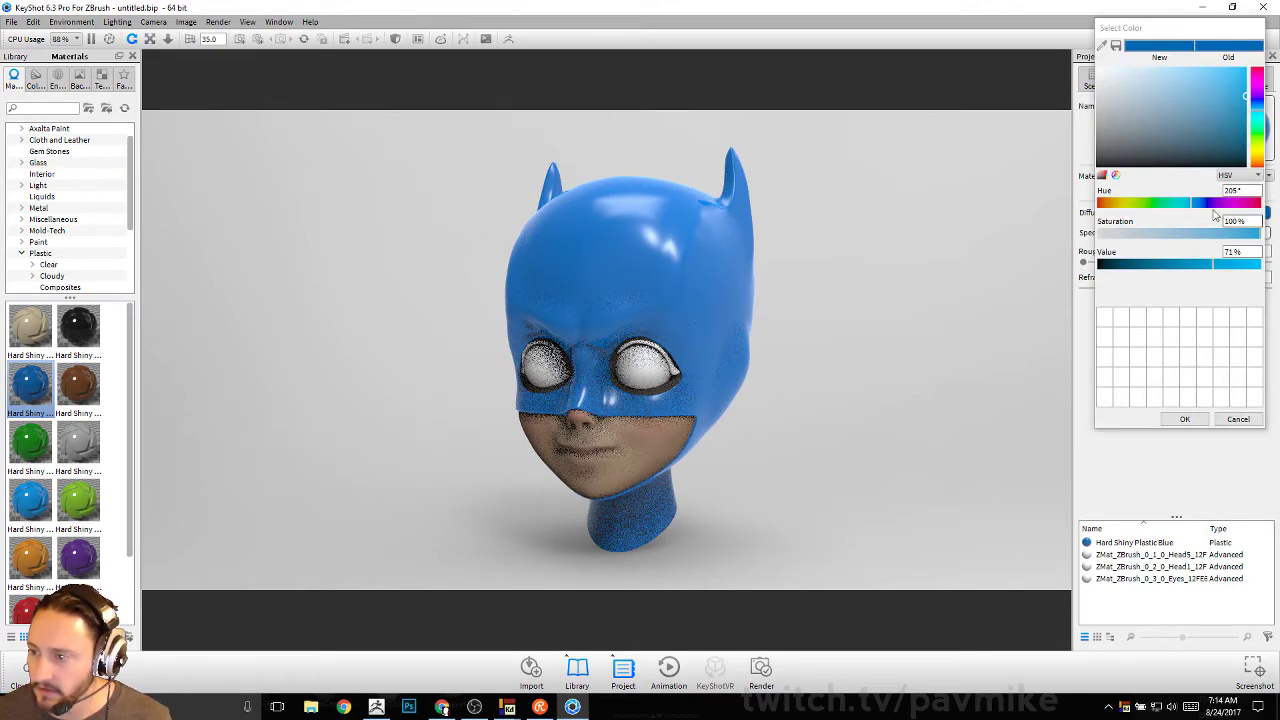
pyautogui.click(1234, 145)
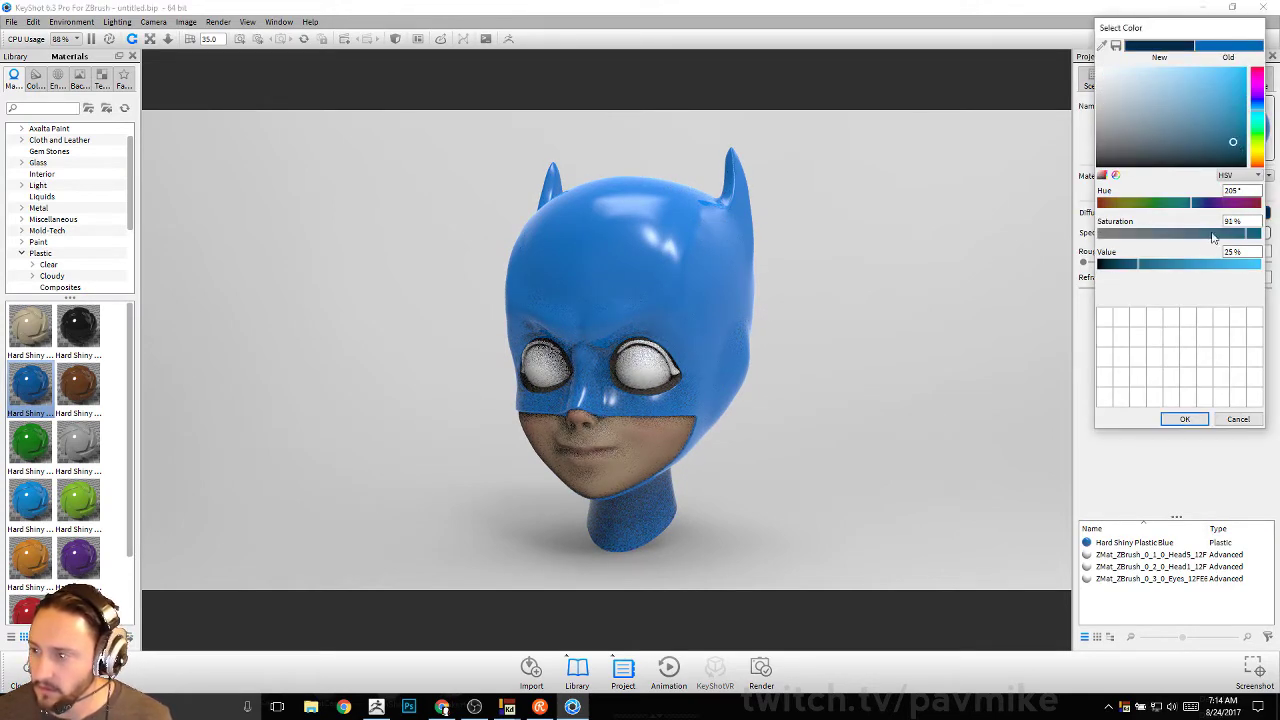
pyautogui.click(1259, 105)
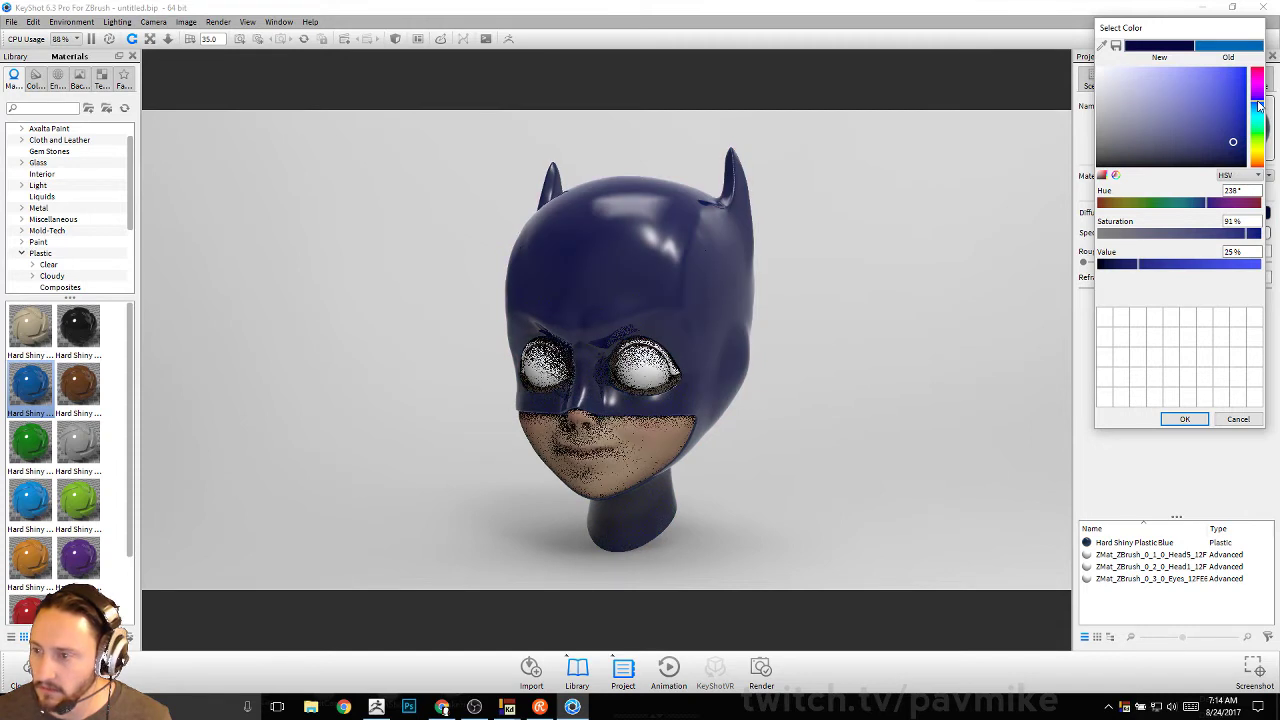
# Change the cowl's diffuse color to a dark gray with saturation 7% and value 15%
pyautogui.click(441, 707)
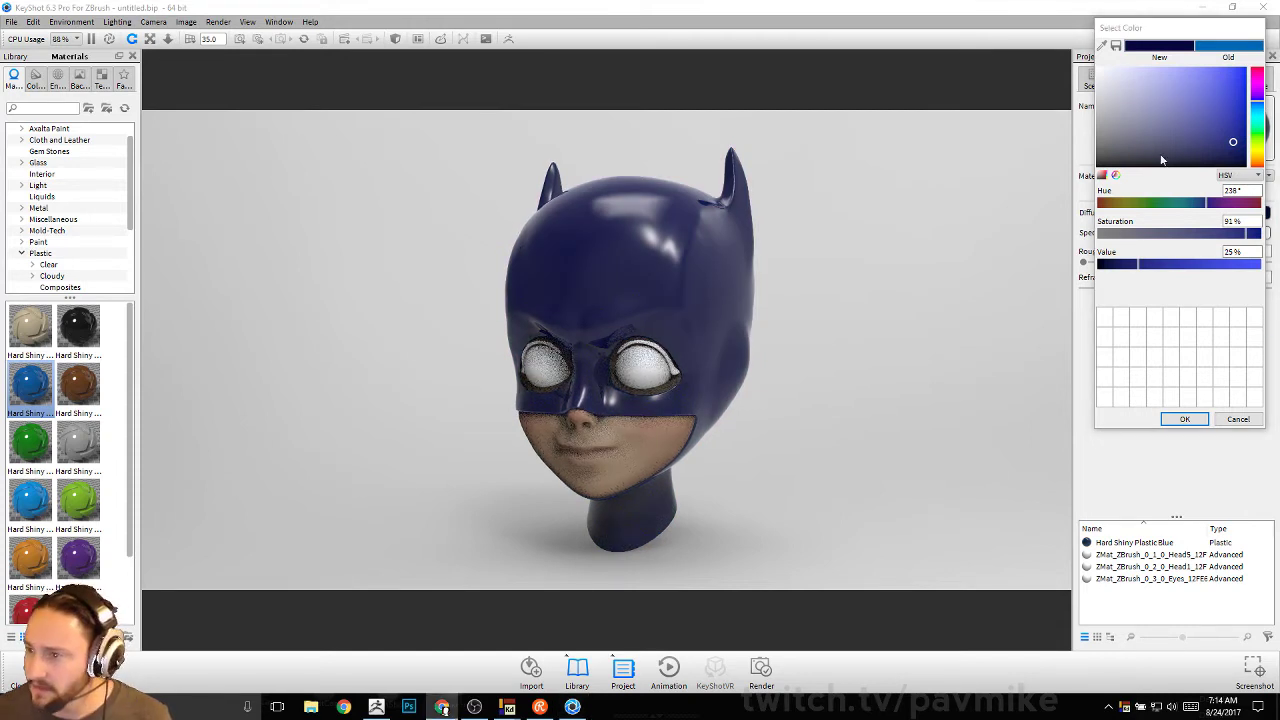
pyautogui.click(1116, 147)
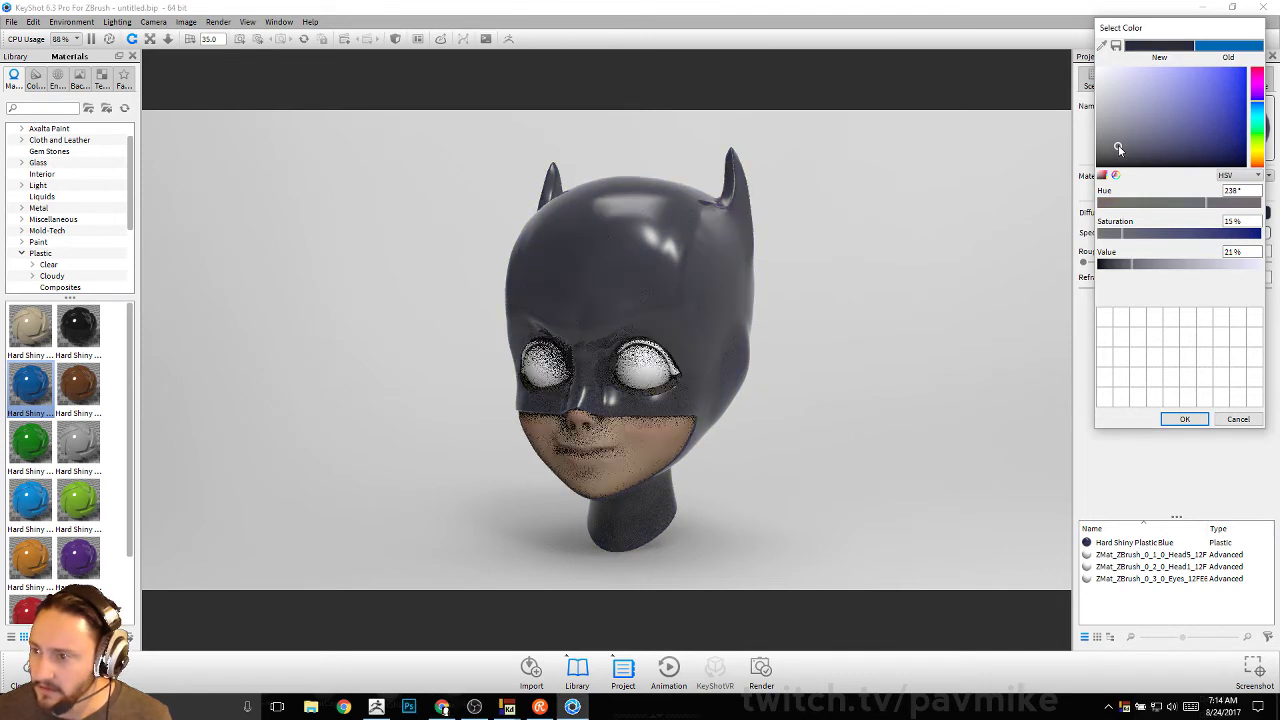
pyautogui.click(1156, 142)
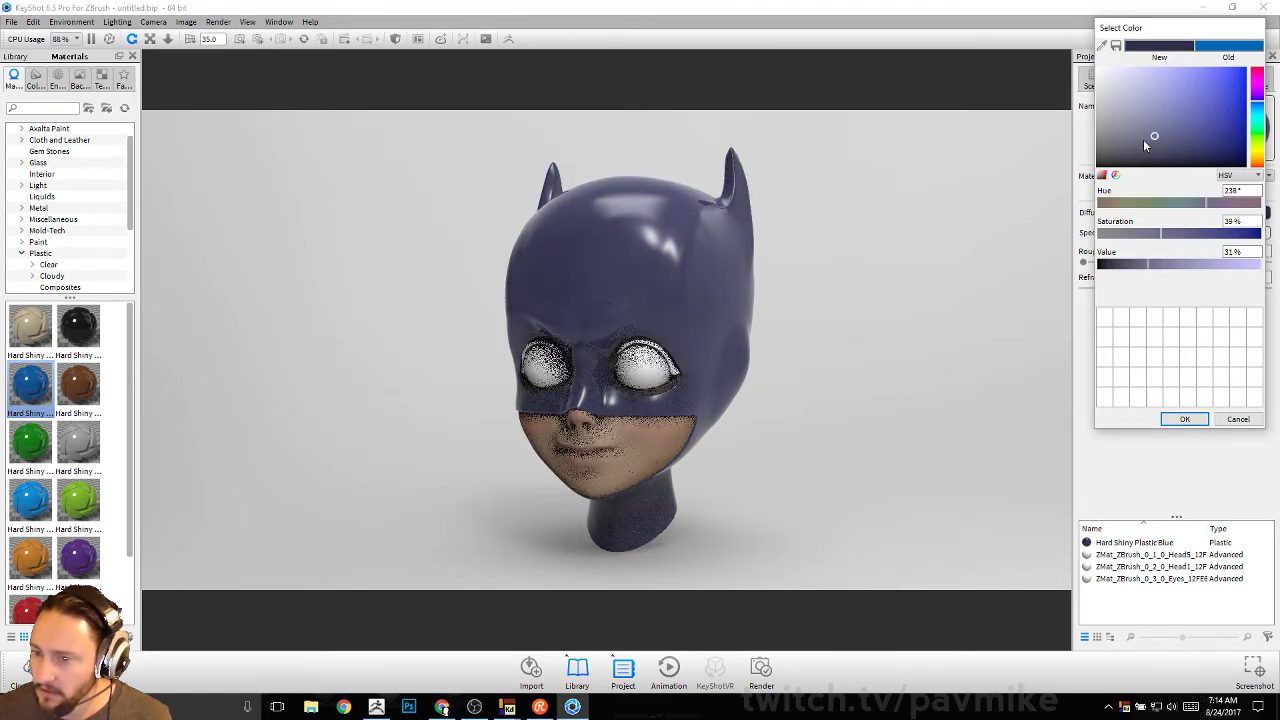
pyautogui.click(1108, 148)
pyautogui.click(1106, 151)
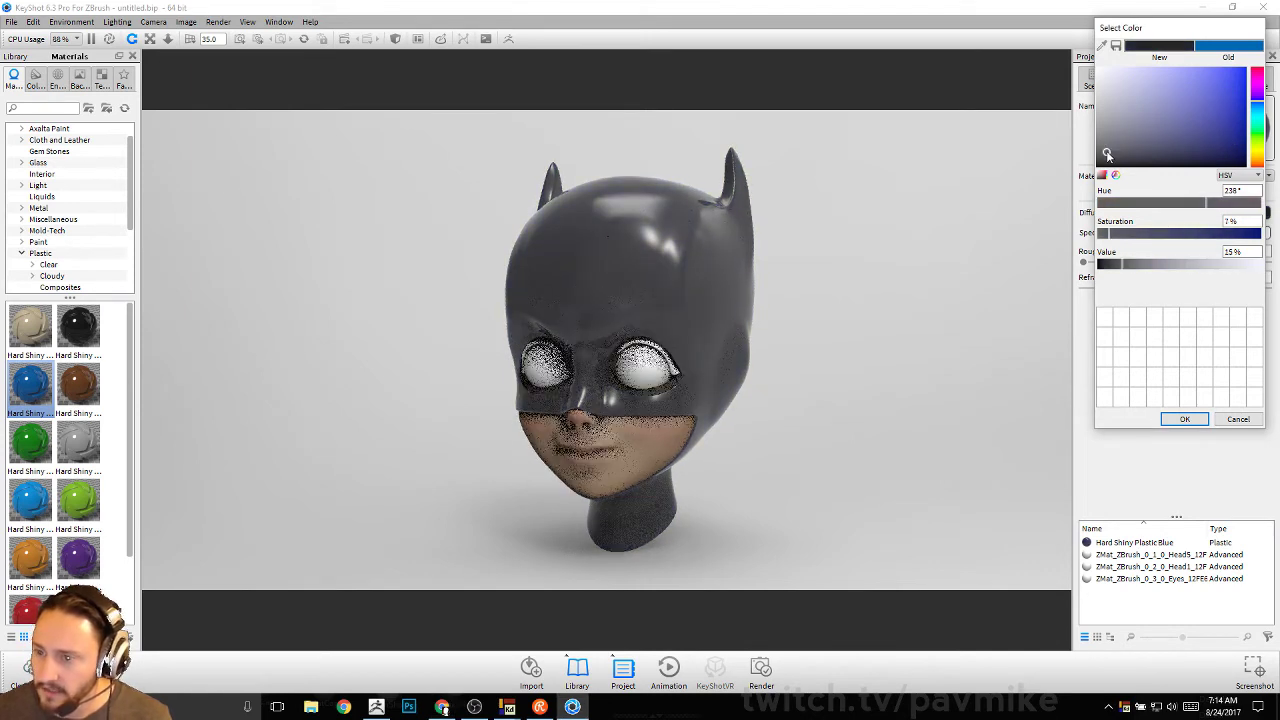
pyautogui.click(685, 262)
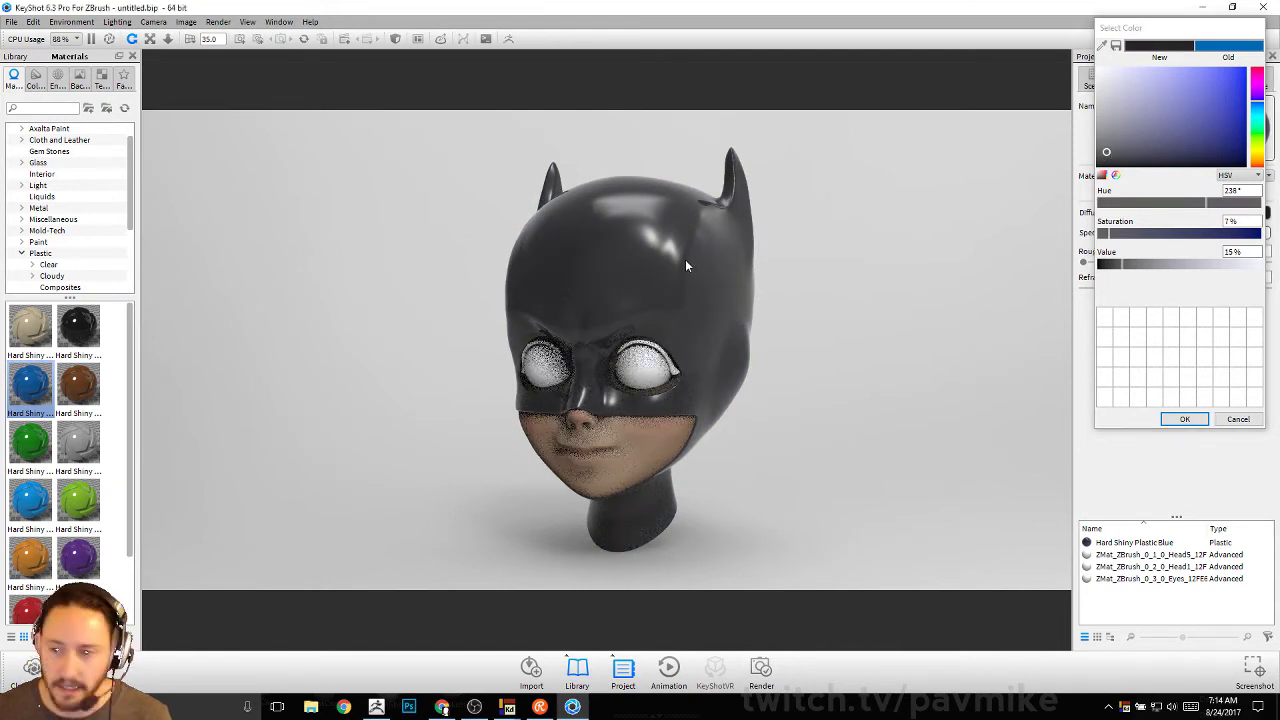
pyautogui.click(1184, 419)
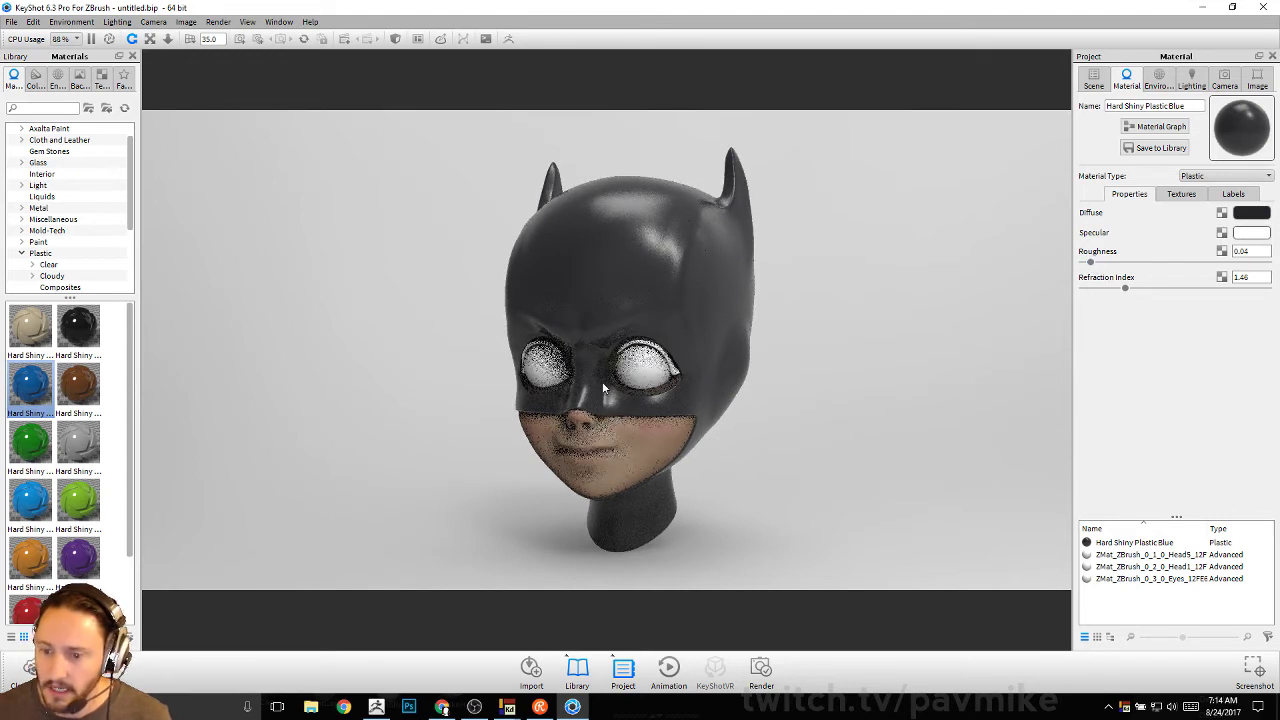
# Set the specular color of the Head5 face material to light gray
pyautogui.doubleClick(639, 454)
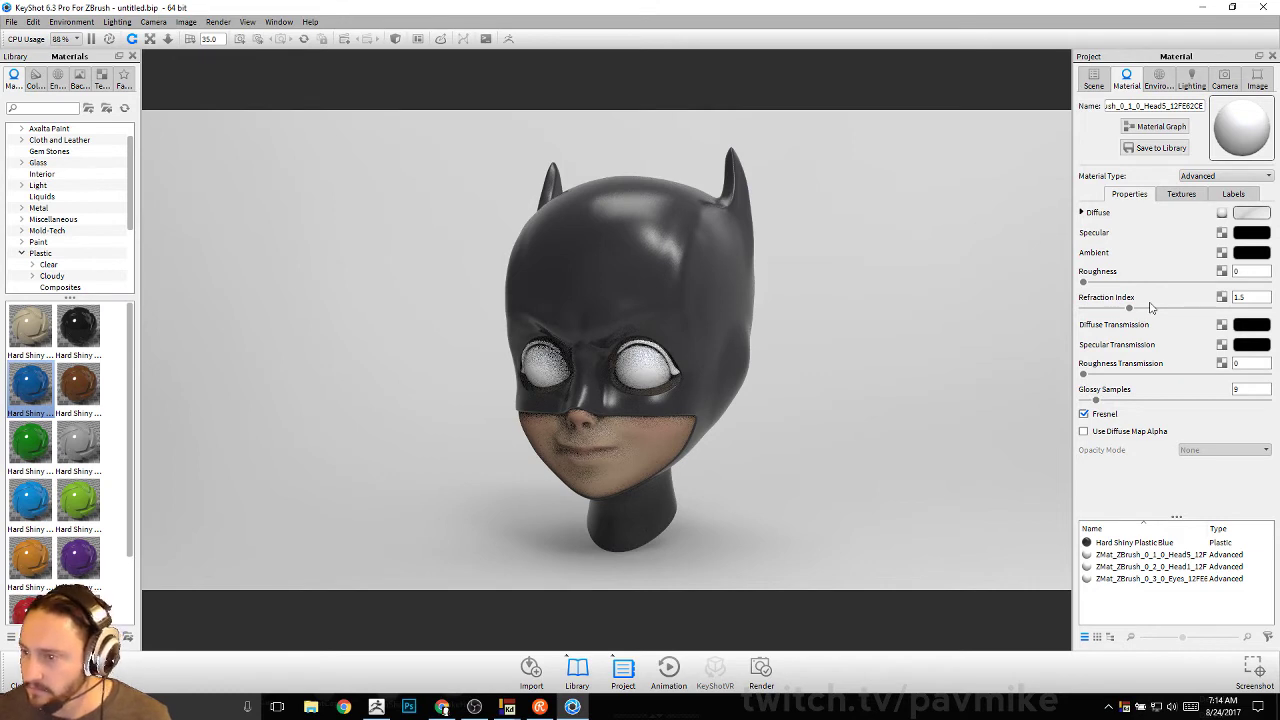
pyautogui.click(1252, 235)
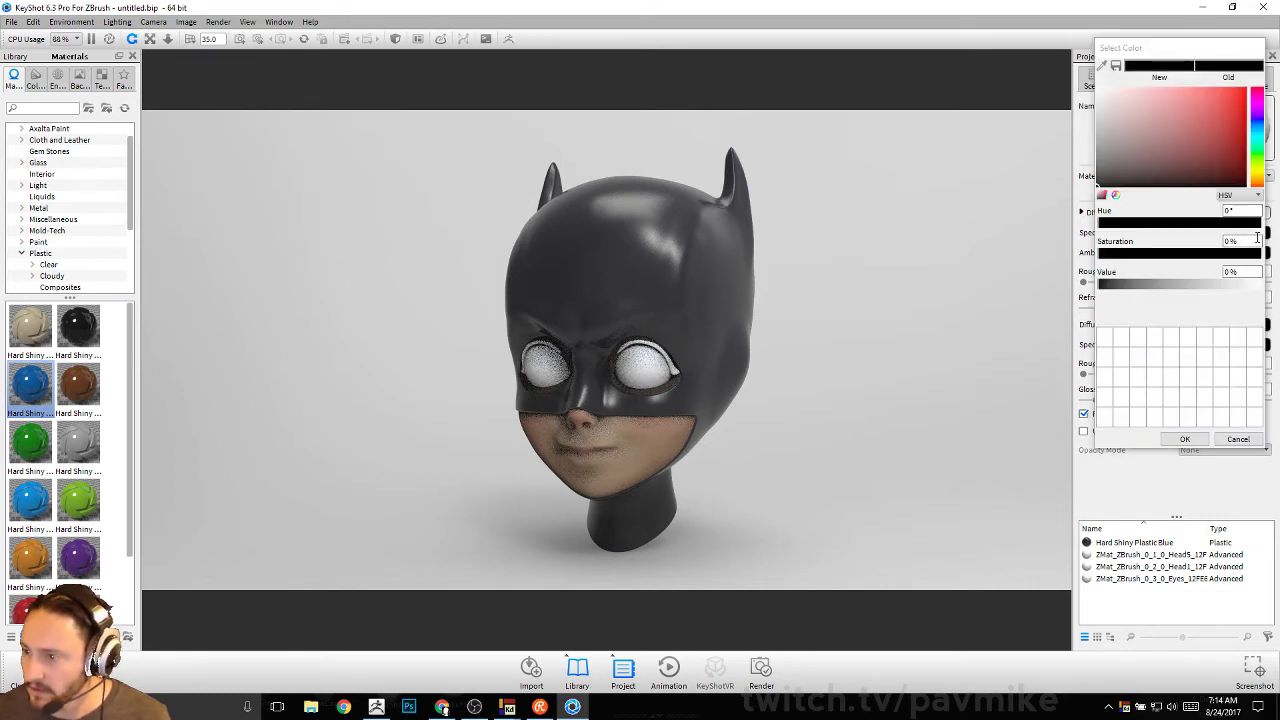
pyautogui.click(1097, 120)
pyautogui.click(1184, 439)
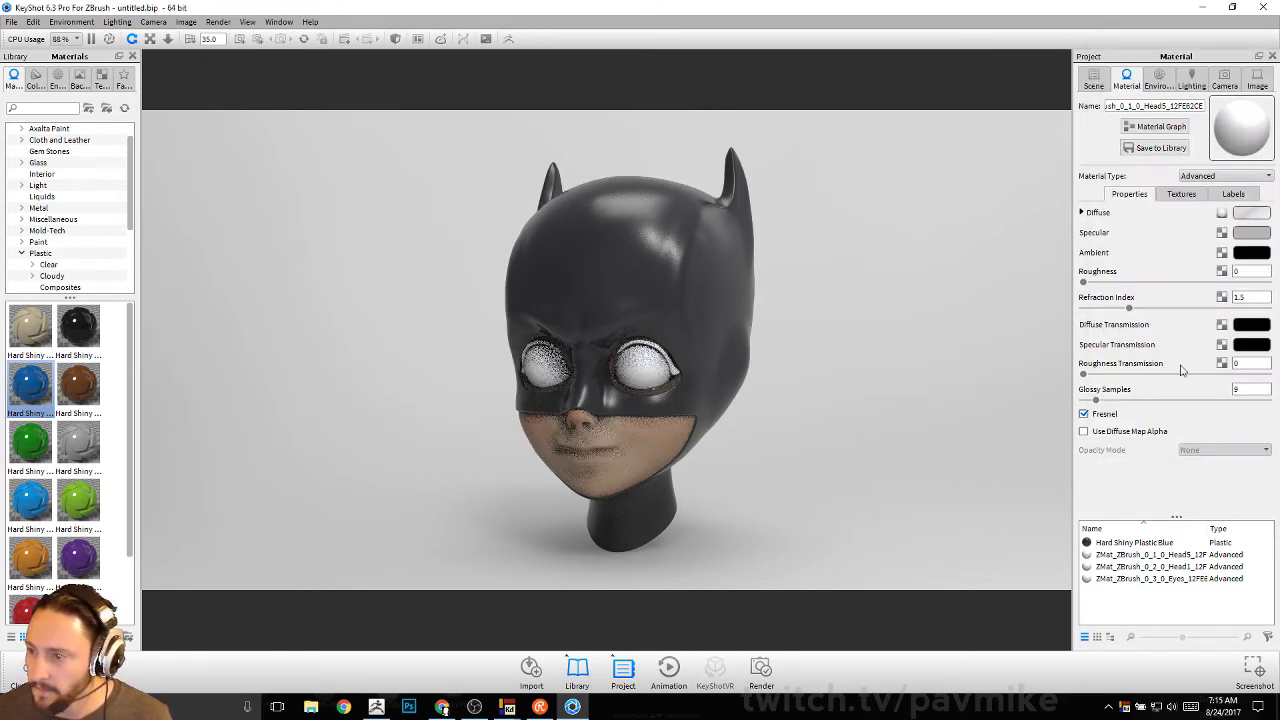
# Try the interior environments Conference_Room_3k and Dosch-Apartment_2k as scene lighting
pyautogui.click(57, 80)
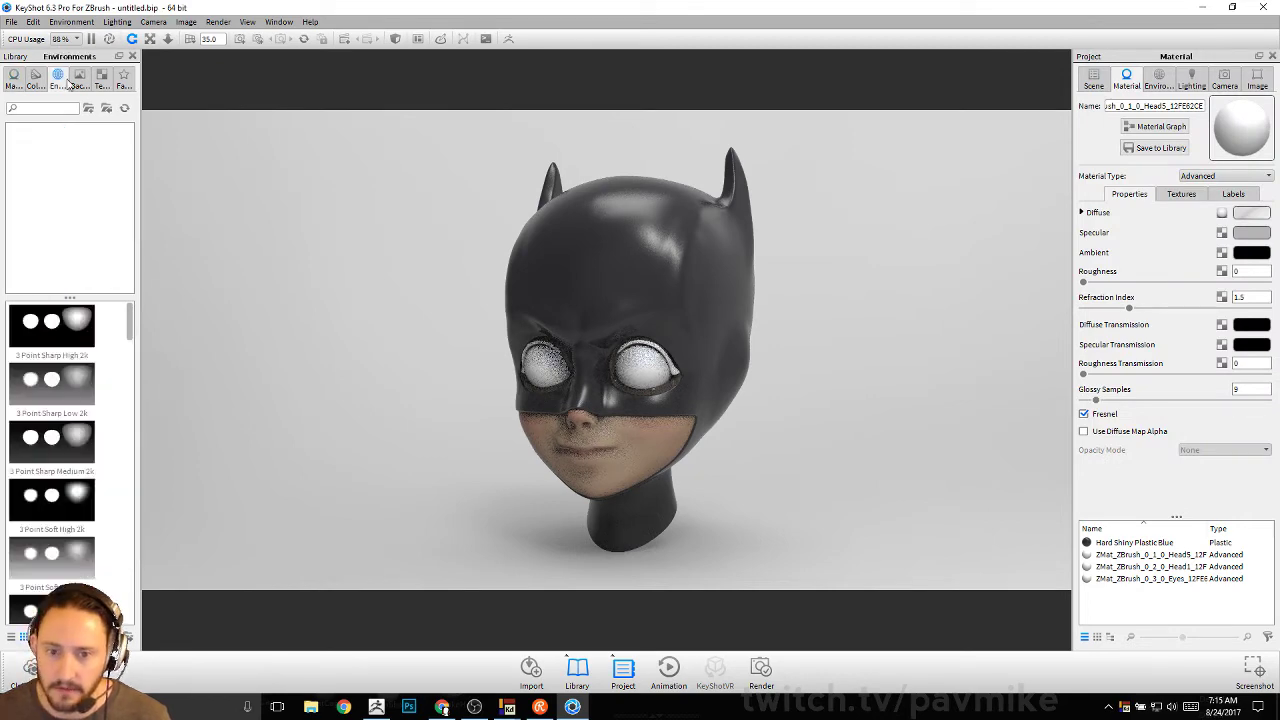
pyautogui.doubleClick(52, 385)
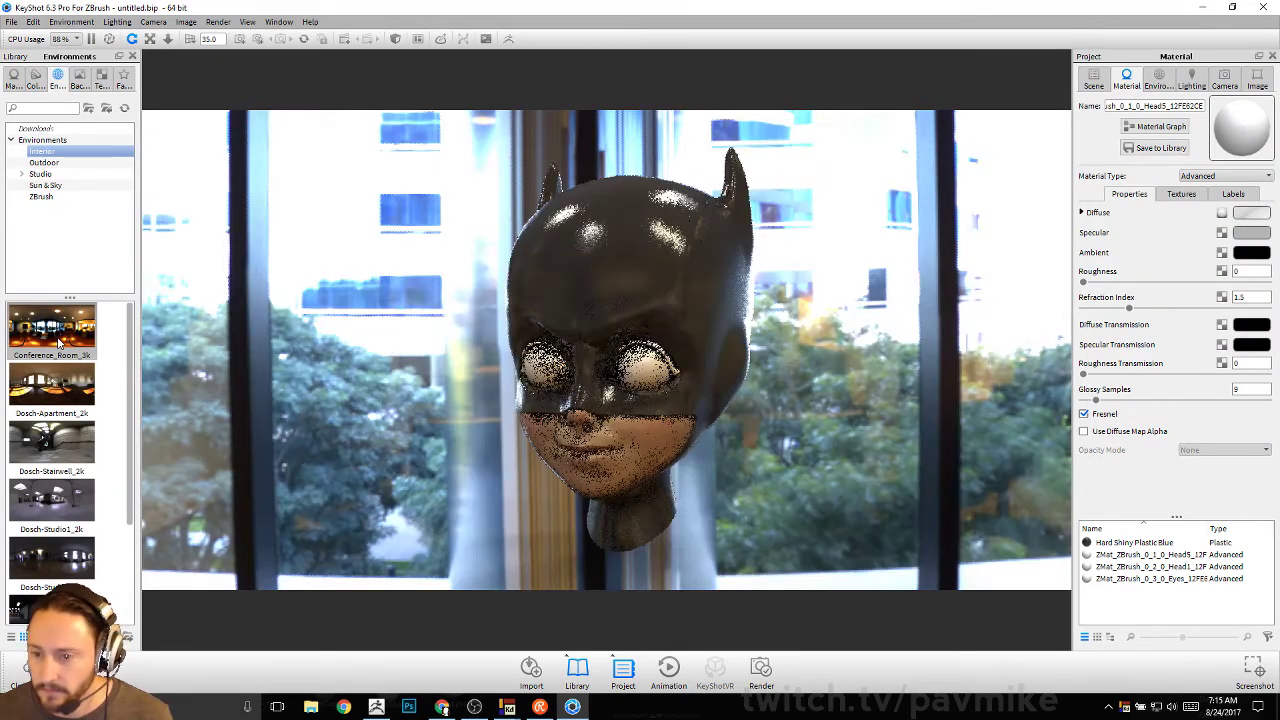
pyautogui.doubleClick(57, 389)
pyautogui.scroll(-3, 57, 389)
pyautogui.click(49, 164)
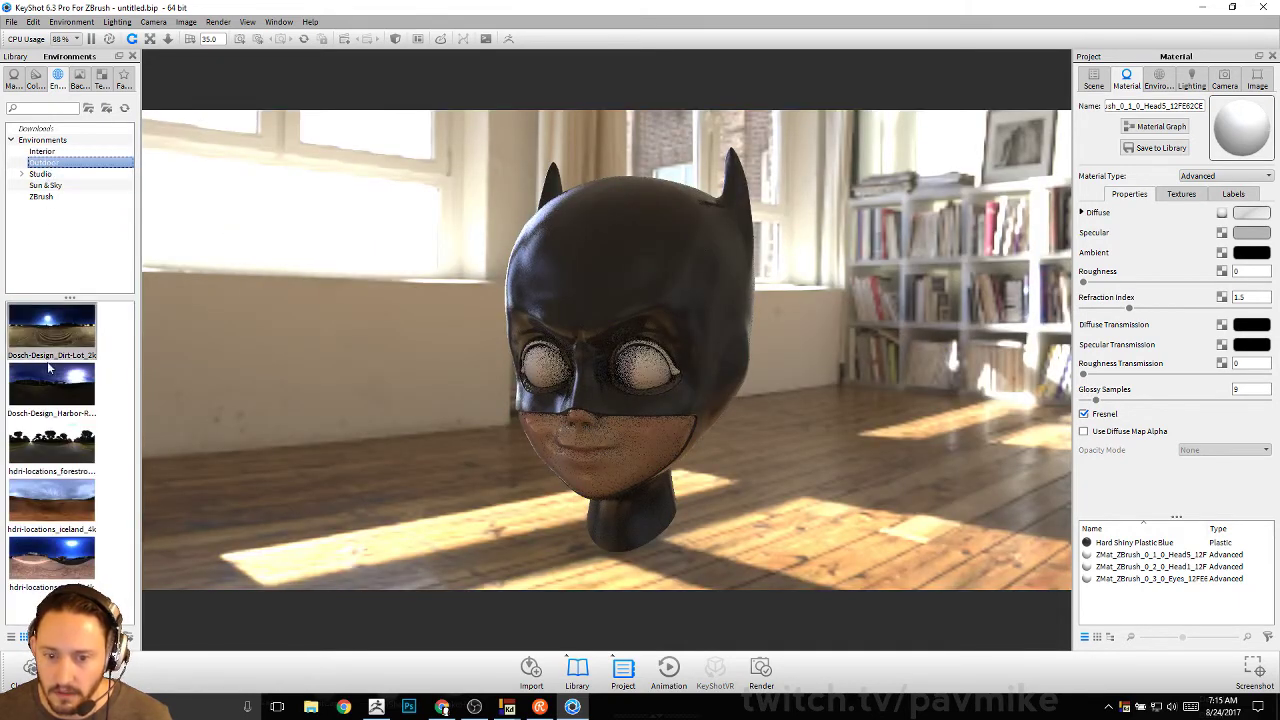
# Light the scene with the ZBrush environment pixologic_backstreet_caen and rotate it to about 166.75
pyautogui.click(45, 197)
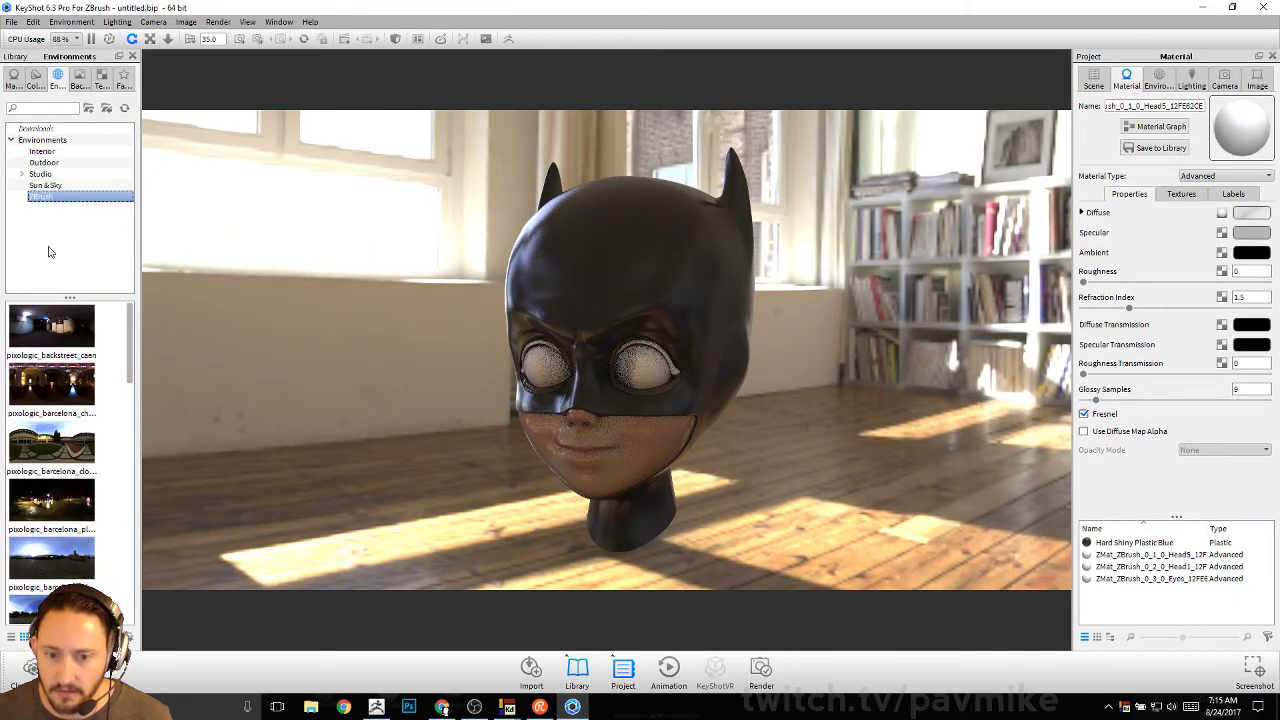
pyautogui.doubleClick(72, 393)
pyautogui.doubleClick(70, 333)
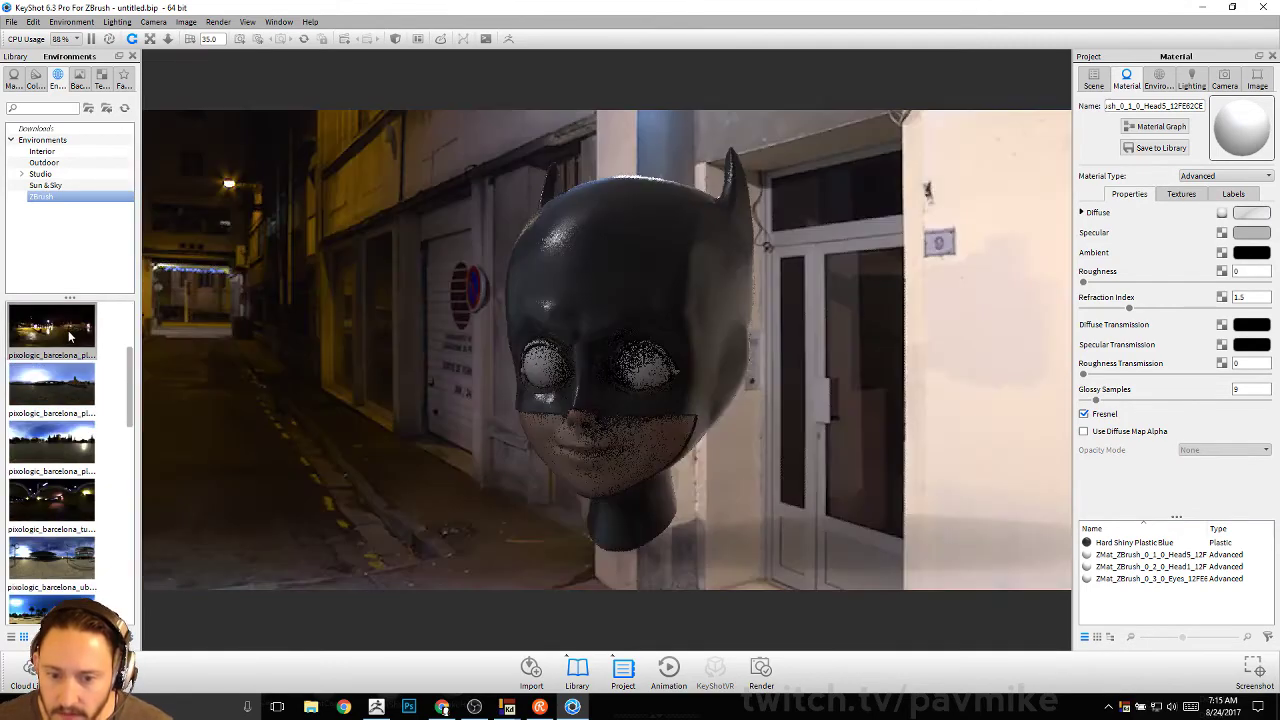
pyautogui.scroll(-3, 60, 340)
pyautogui.doubleClick(58, 342)
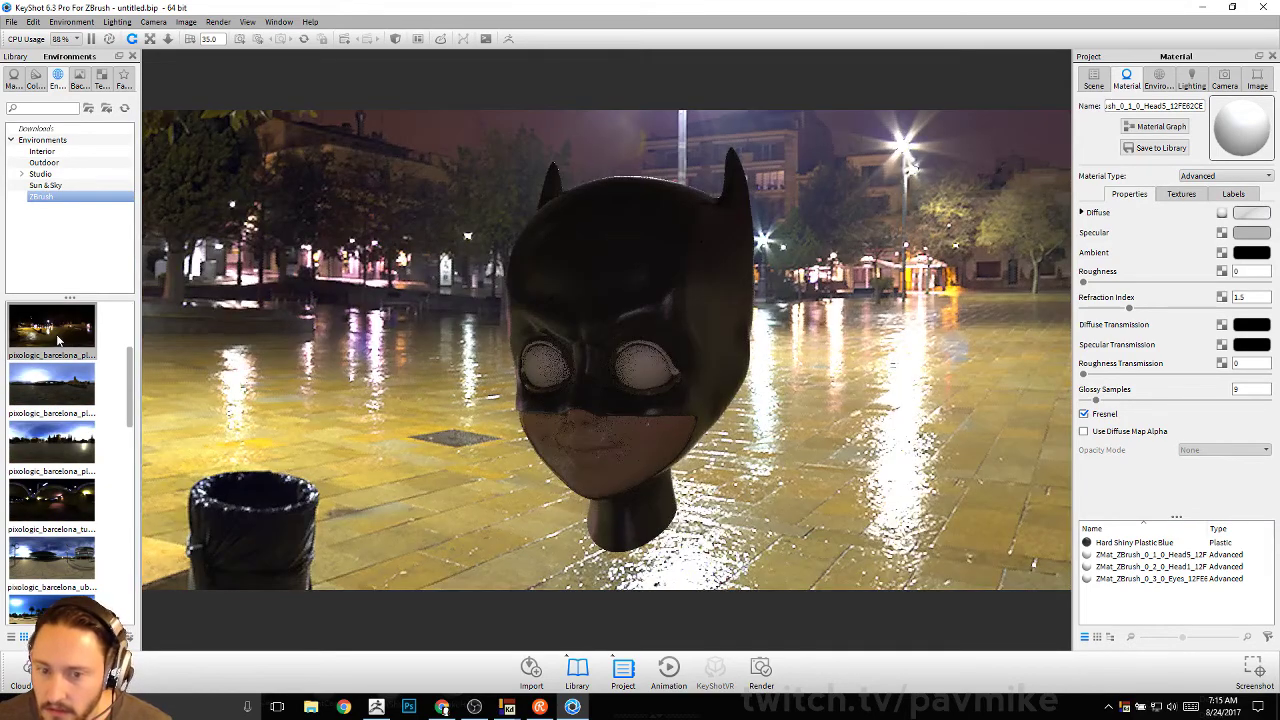
pyautogui.scroll(3, 58, 342)
pyautogui.doubleClick(58, 332)
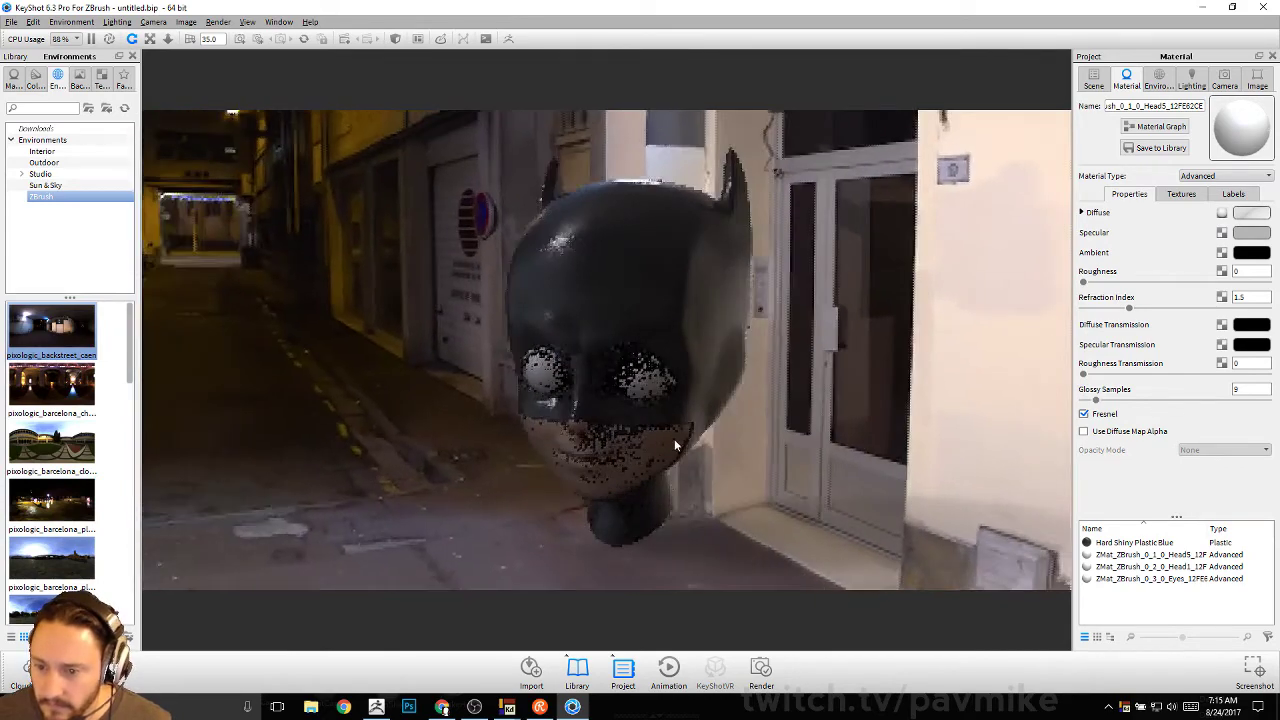
pyautogui.keyDown('ctrl'); pyautogui.moveTo(674, 439); pyautogui.dragTo(820, 405); pyautogui.keyUp('ctrl')
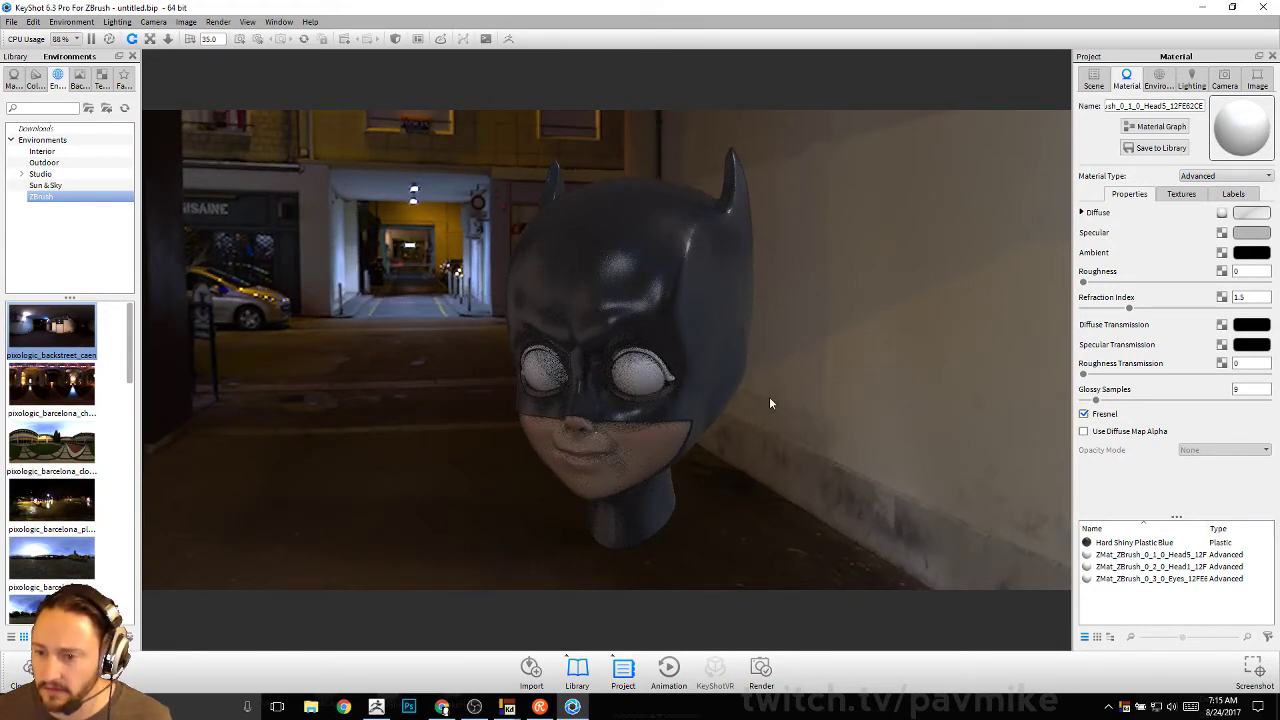
# Replace the visible background with a dark gray color of value 15% and raise the environment brightness to about 1.9
pyautogui.click(1159, 80)
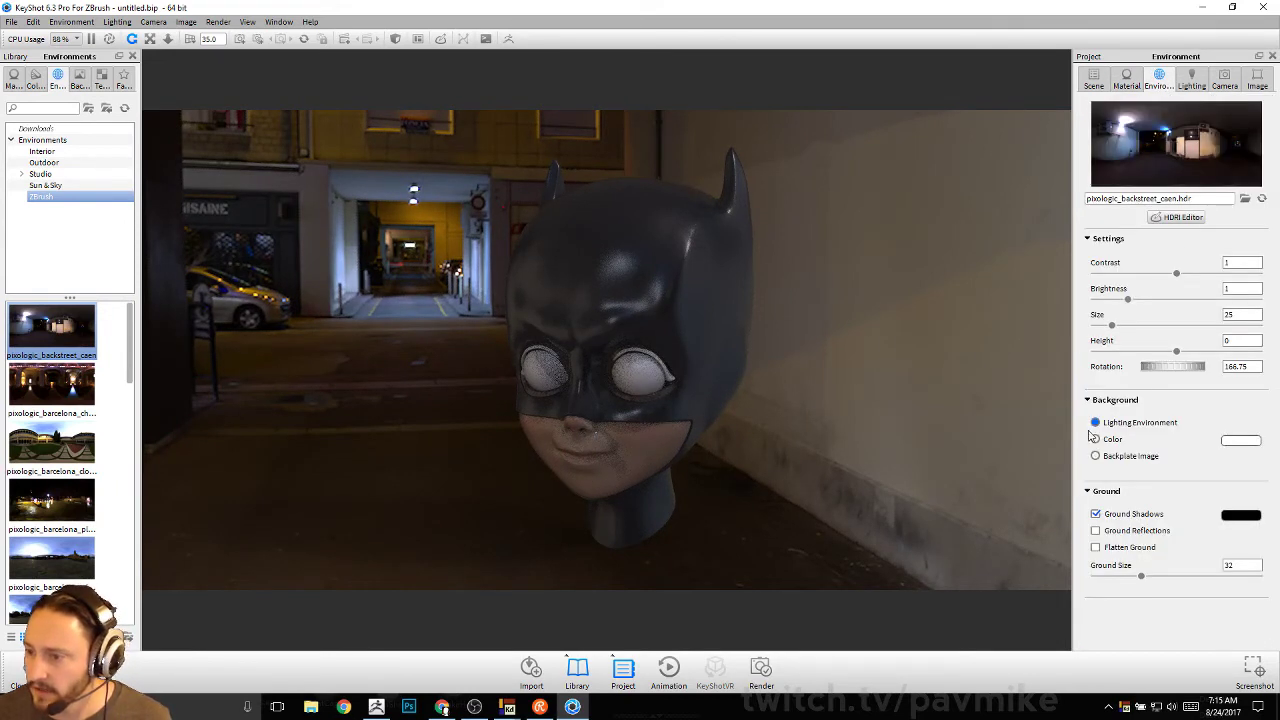
pyautogui.click(1241, 440)
pyautogui.click(1097, 383)
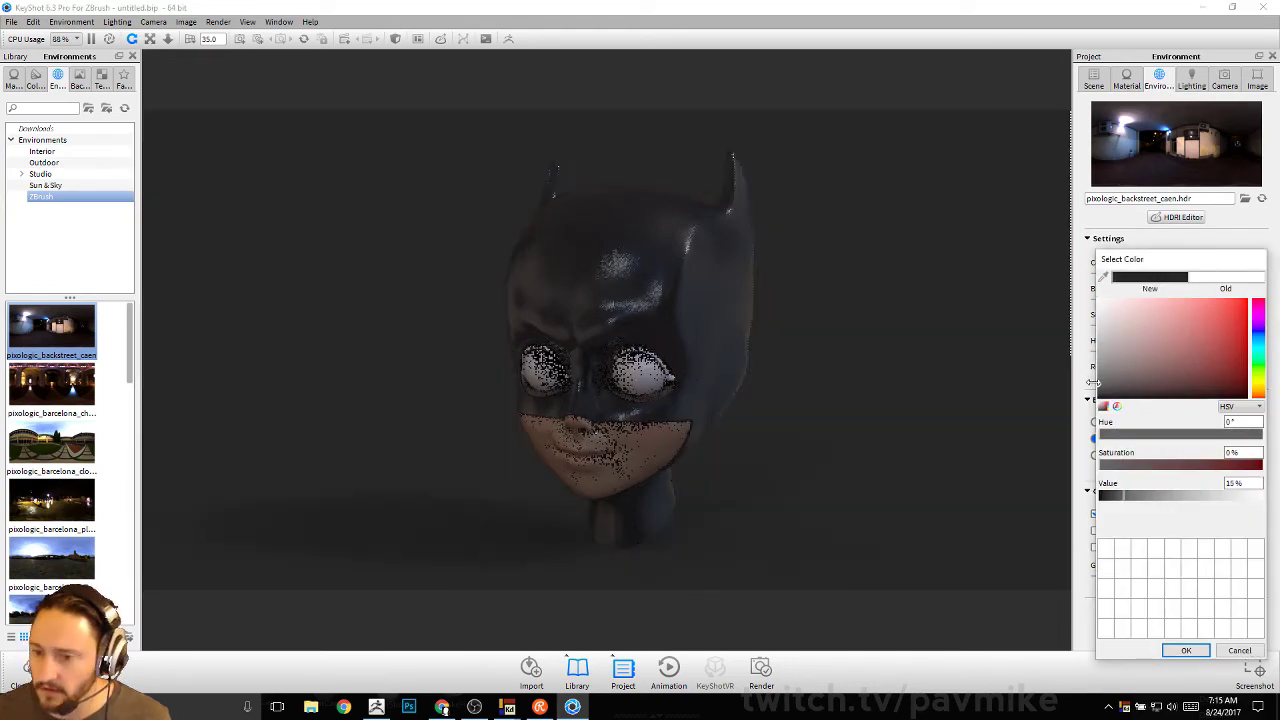
pyautogui.click(1199, 651)
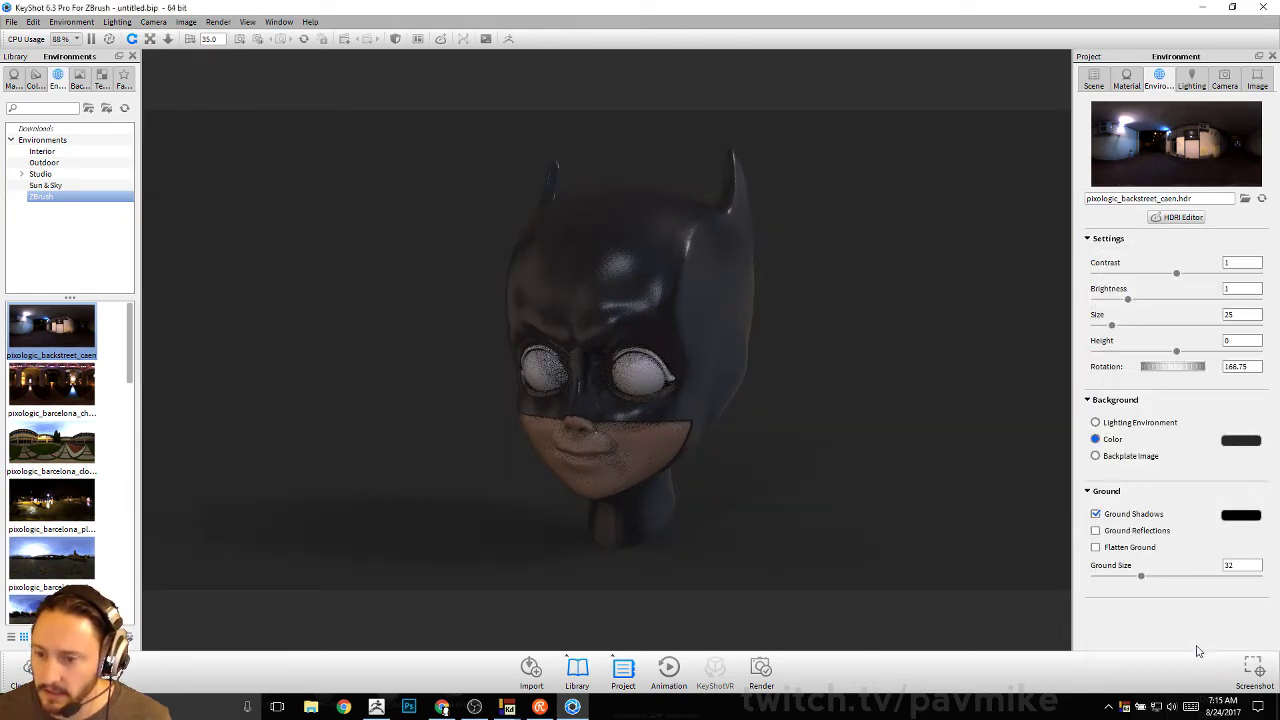
pyautogui.moveTo(1122, 306); pyautogui.dragTo(1163, 303)
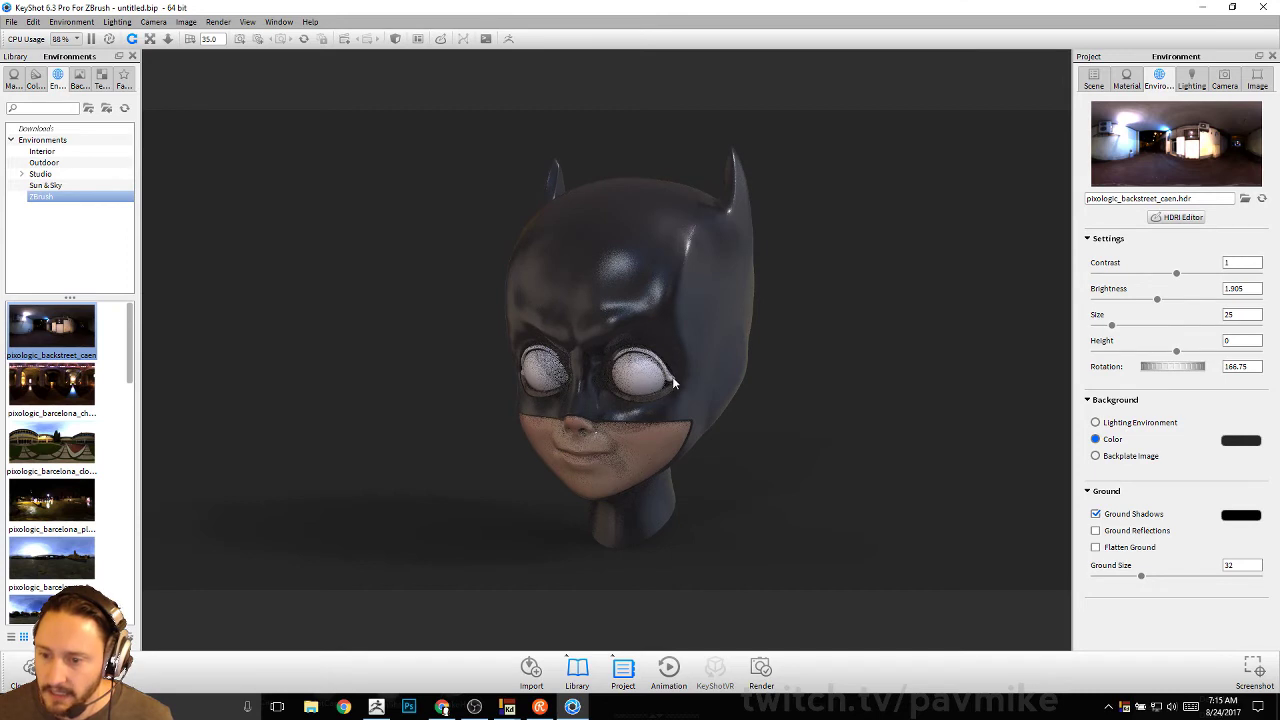
# Apply Hard Shiny Plastic Black to the rims around the eyes and set its roughness to 0.275
pyautogui.click(15, 86)
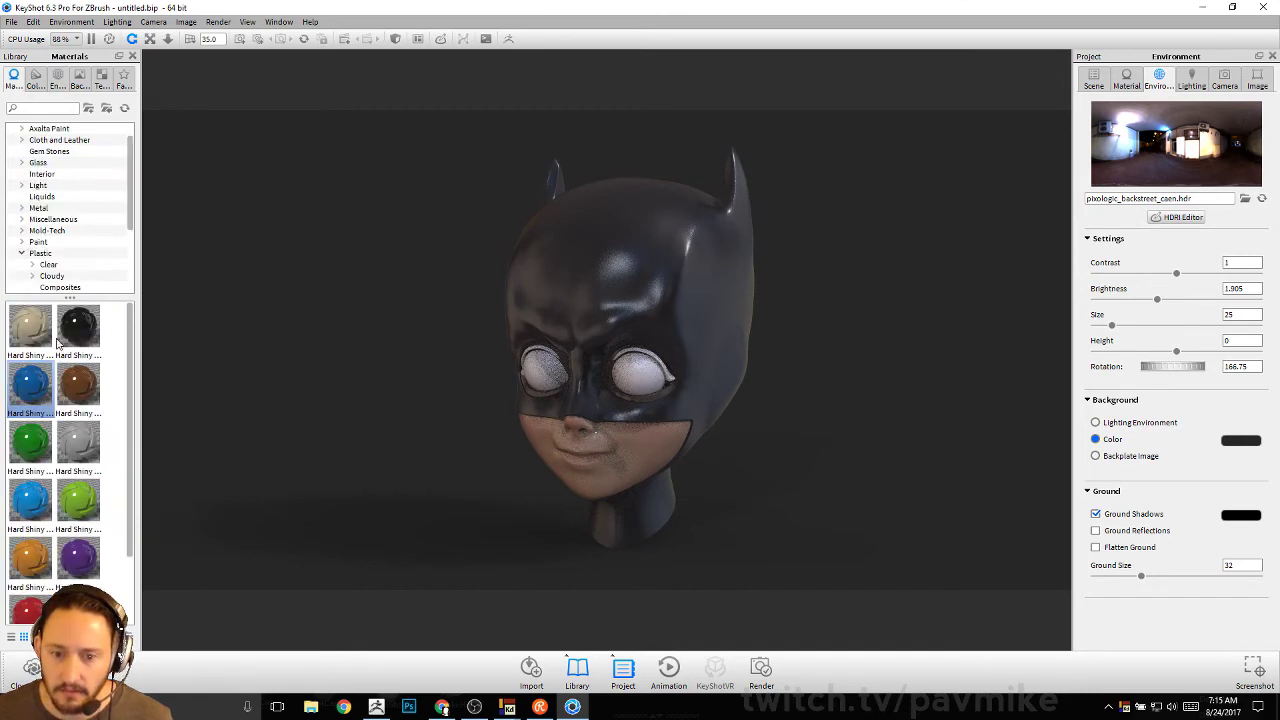
pyautogui.moveTo(84, 343); pyautogui.dragTo(672, 383)
pyautogui.click(1126, 80)
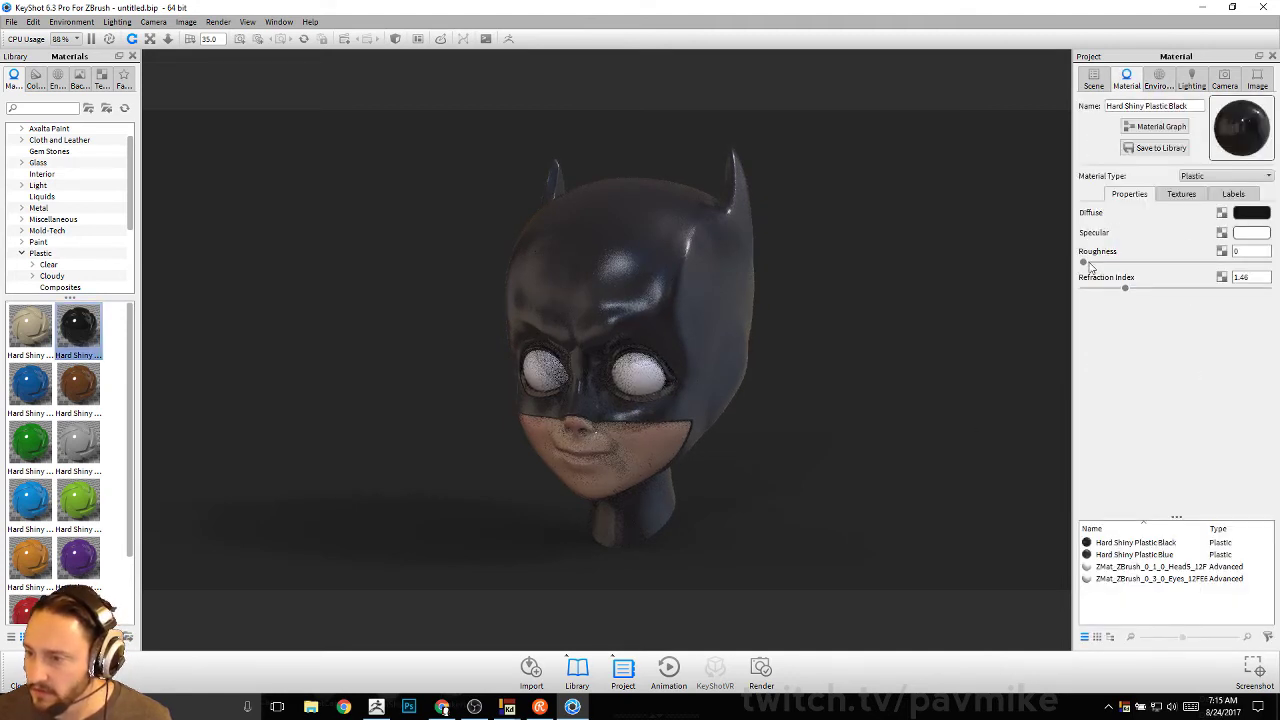
pyautogui.moveTo(1086, 262); pyautogui.dragTo(1134, 266)
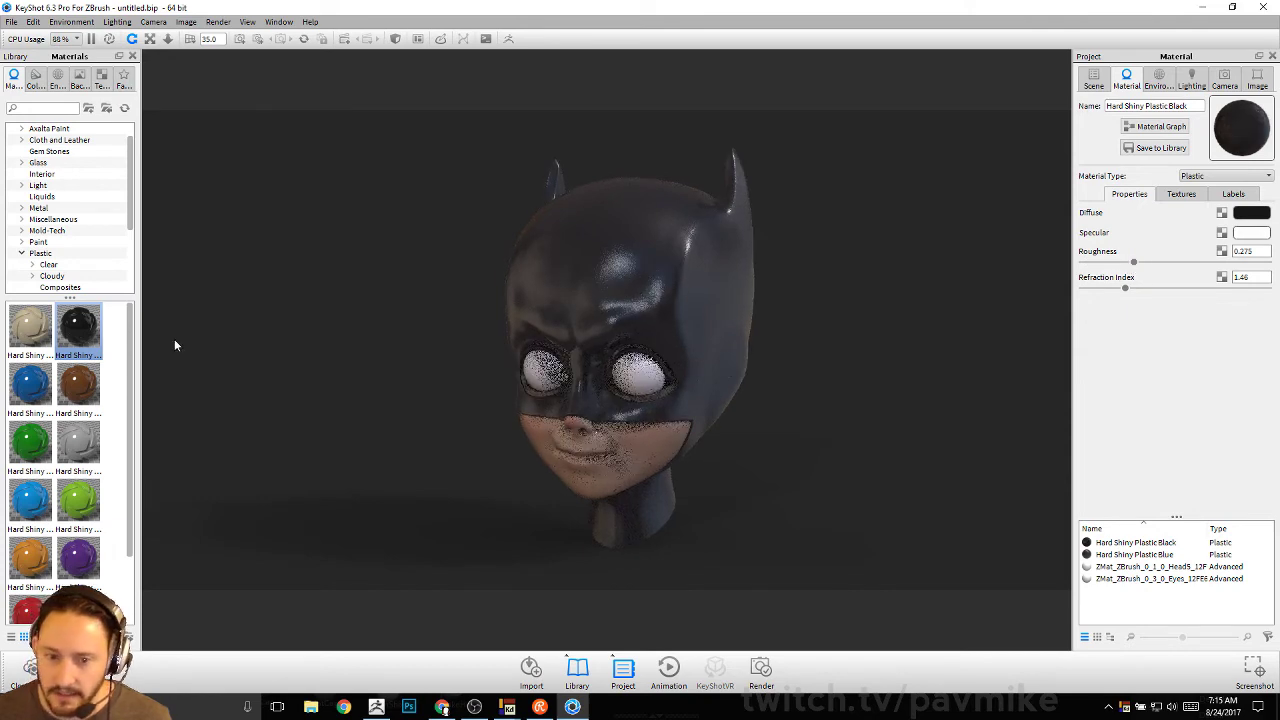
# Apply Hard Shiny Plastic Black to the cowl and set its roughness to about 0.058
pyautogui.moveTo(79, 327); pyautogui.dragTo(702, 258)
pyautogui.scroll(-1, 65, 334)
pyautogui.scroll(1, 65, 334)
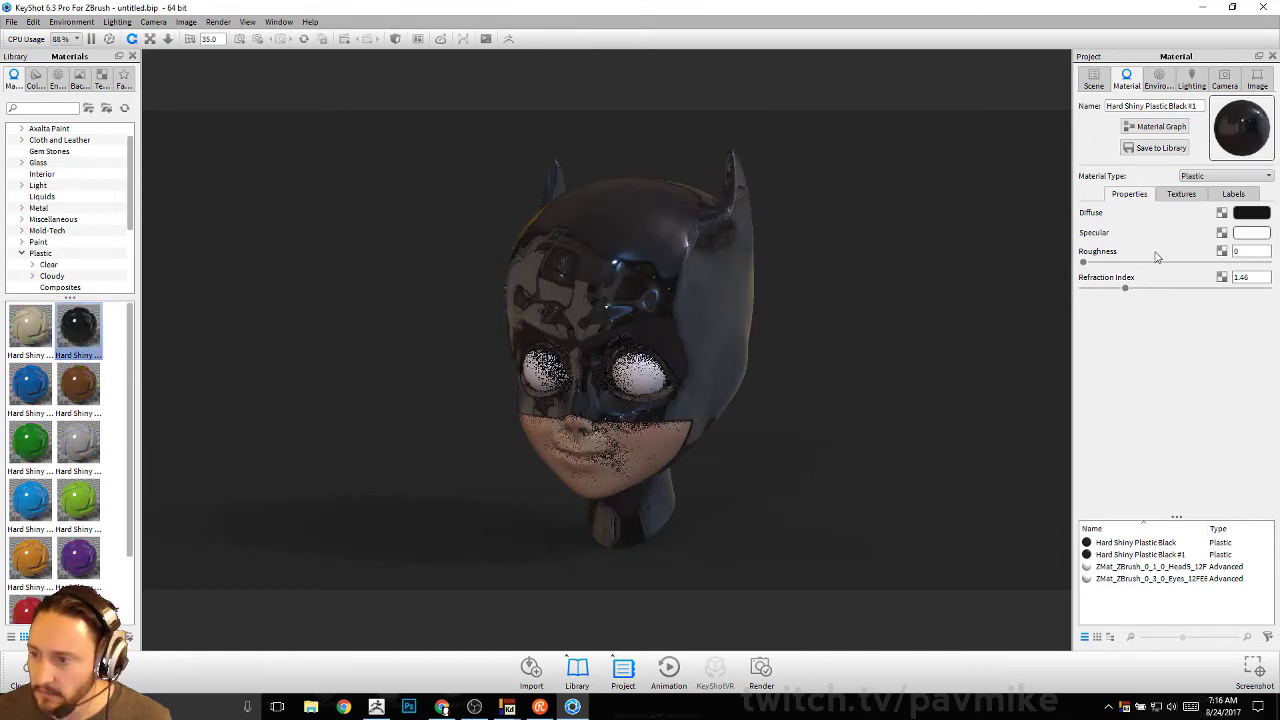
pyautogui.click(1095, 263)
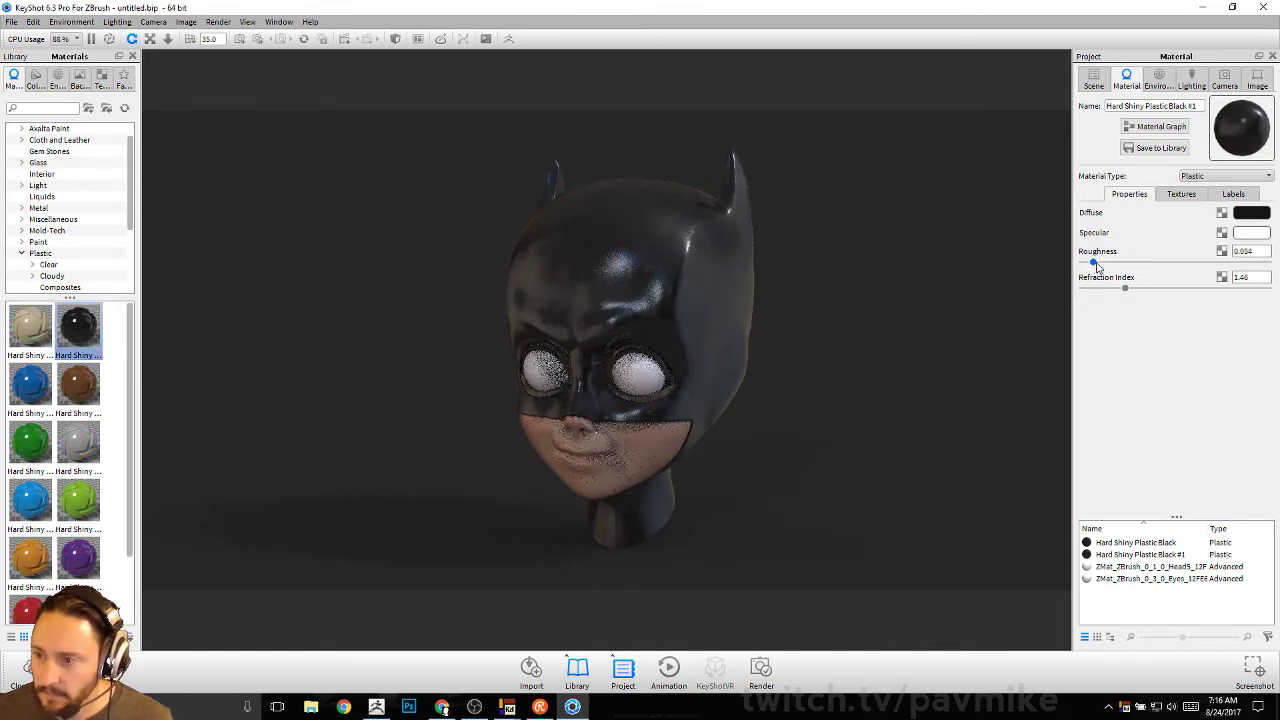
pyautogui.click(1098, 264)
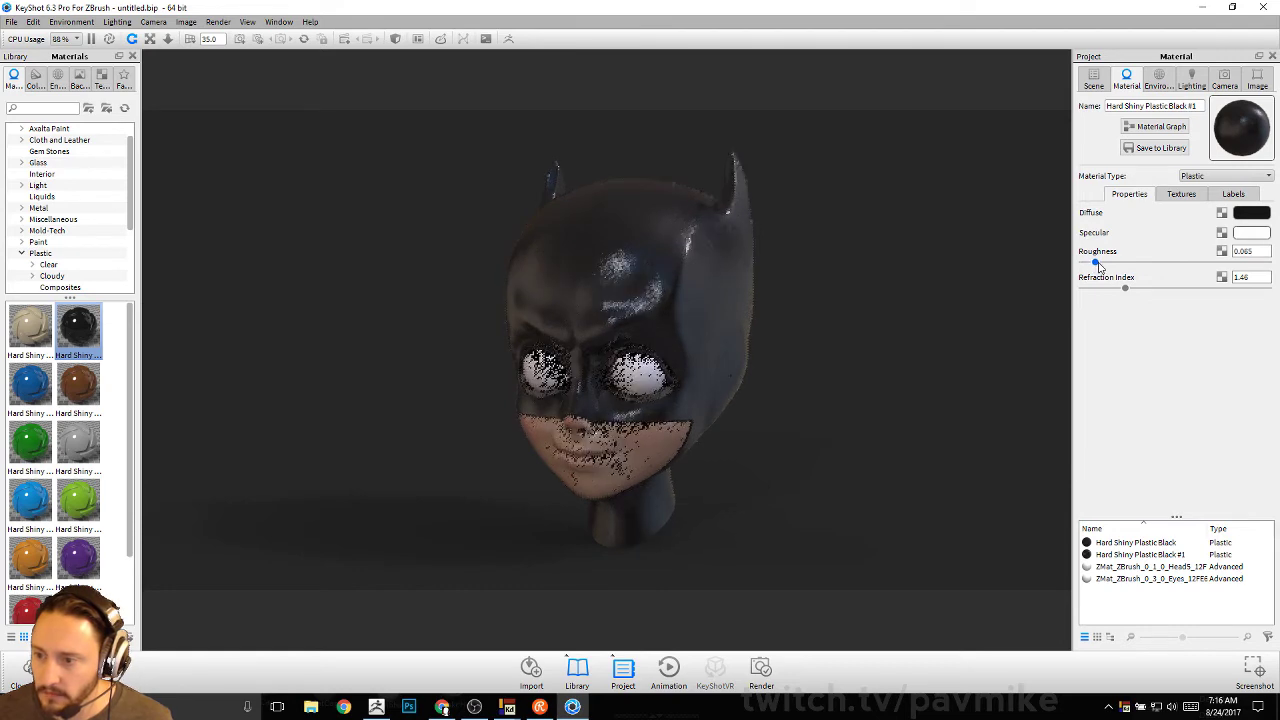
pyautogui.click(1094, 263)
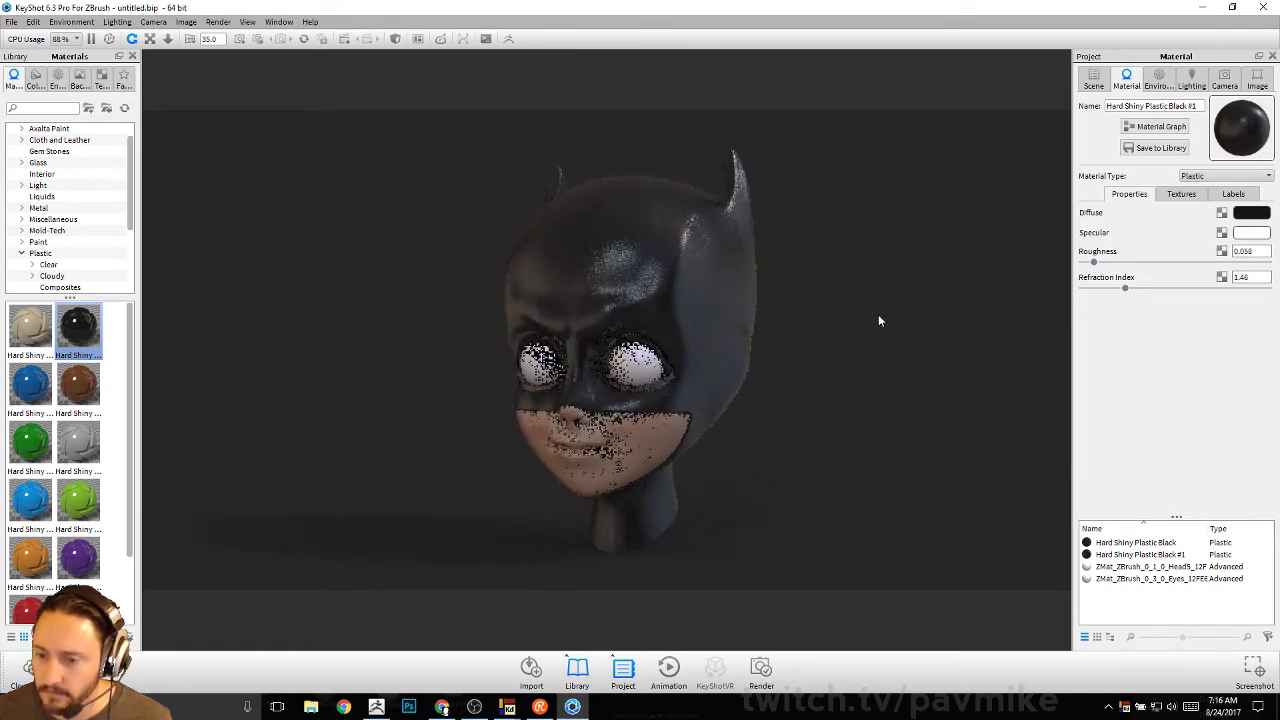
# Set the Head5 face material's specular color to near white with saturation 1%, value 100%, and its roughness to about 0.047
pyautogui.doubleClick(648, 436)
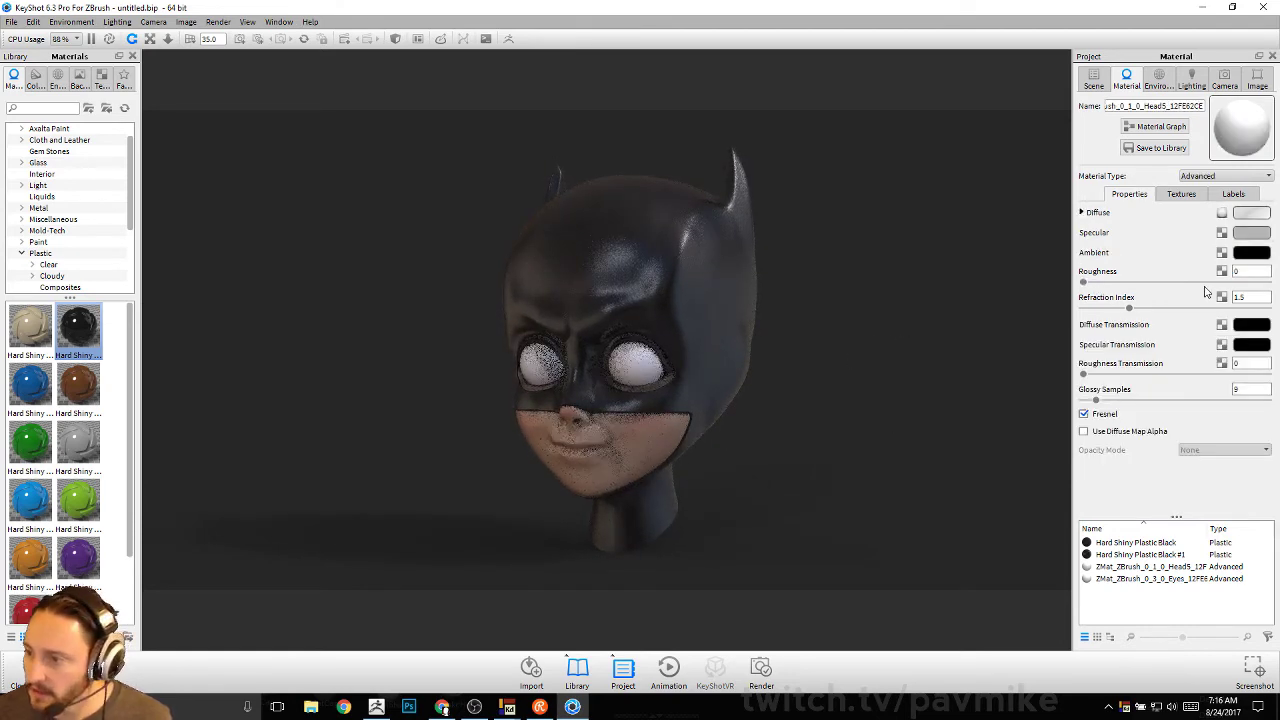
pyautogui.click(1246, 252)
pyautogui.moveTo(1123, 124); pyautogui.dragTo(1098, 88)
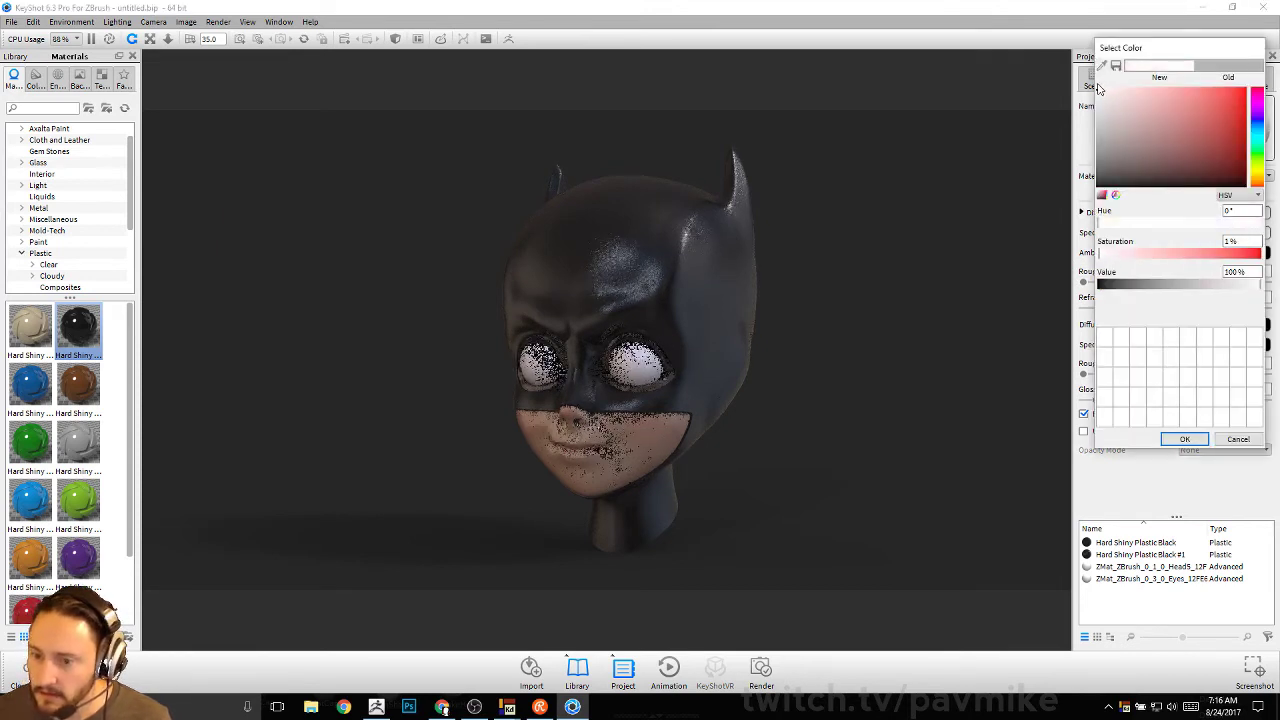
pyautogui.click(1184, 439)
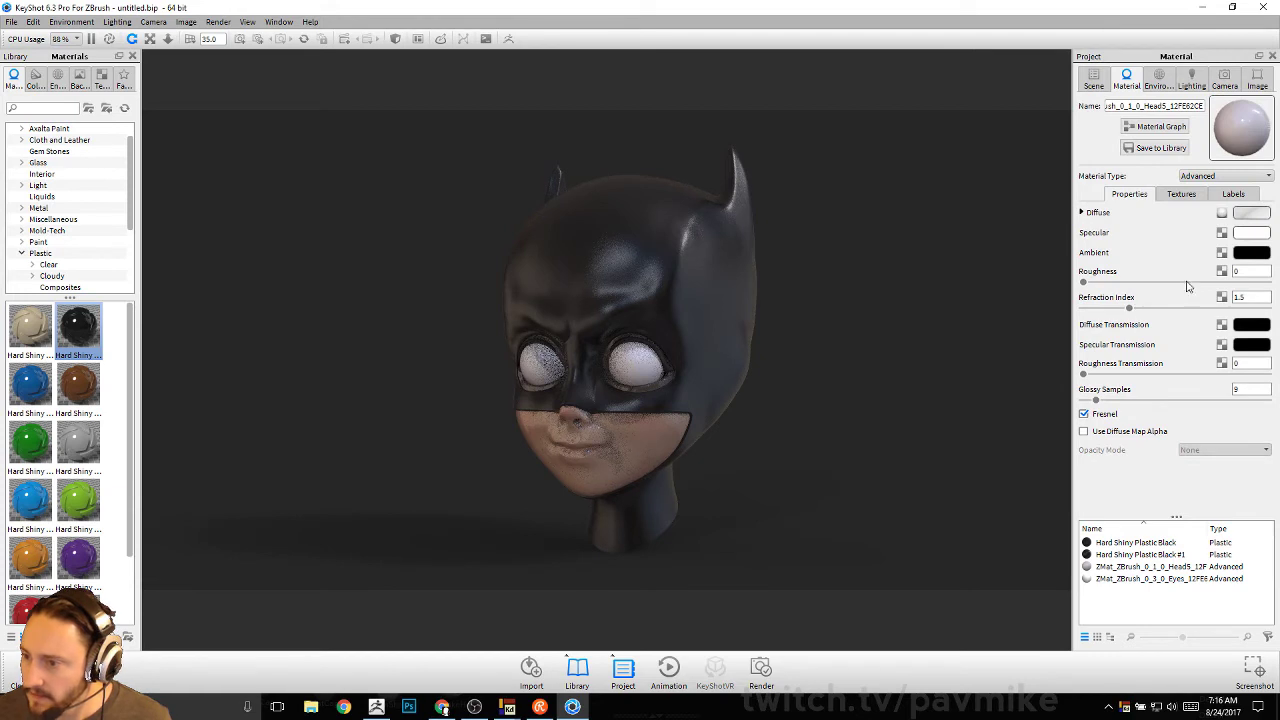
pyautogui.moveTo(1093, 284); pyautogui.dragTo(1095, 286)
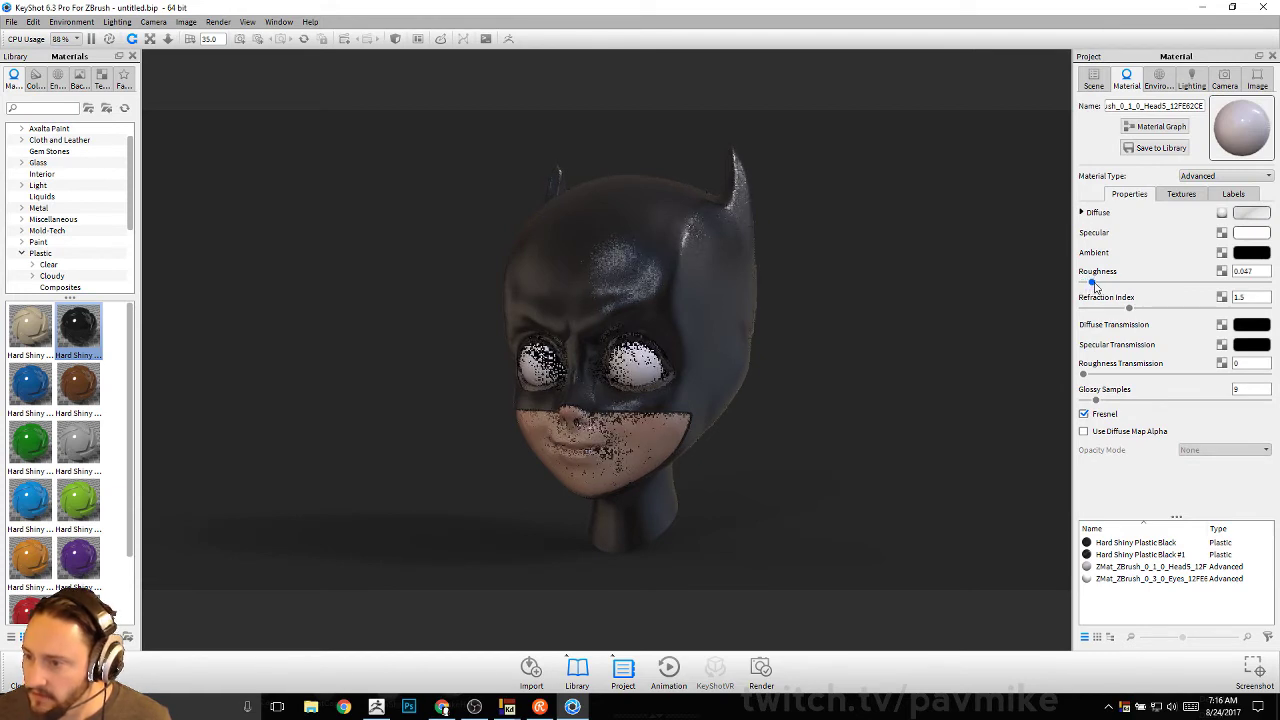
# Set the face material's diffuse transmission to red (hue 359°, saturation 84%, value 69%) and its specular transmission to a brighter red (value 82%)
pyautogui.click(1255, 326)
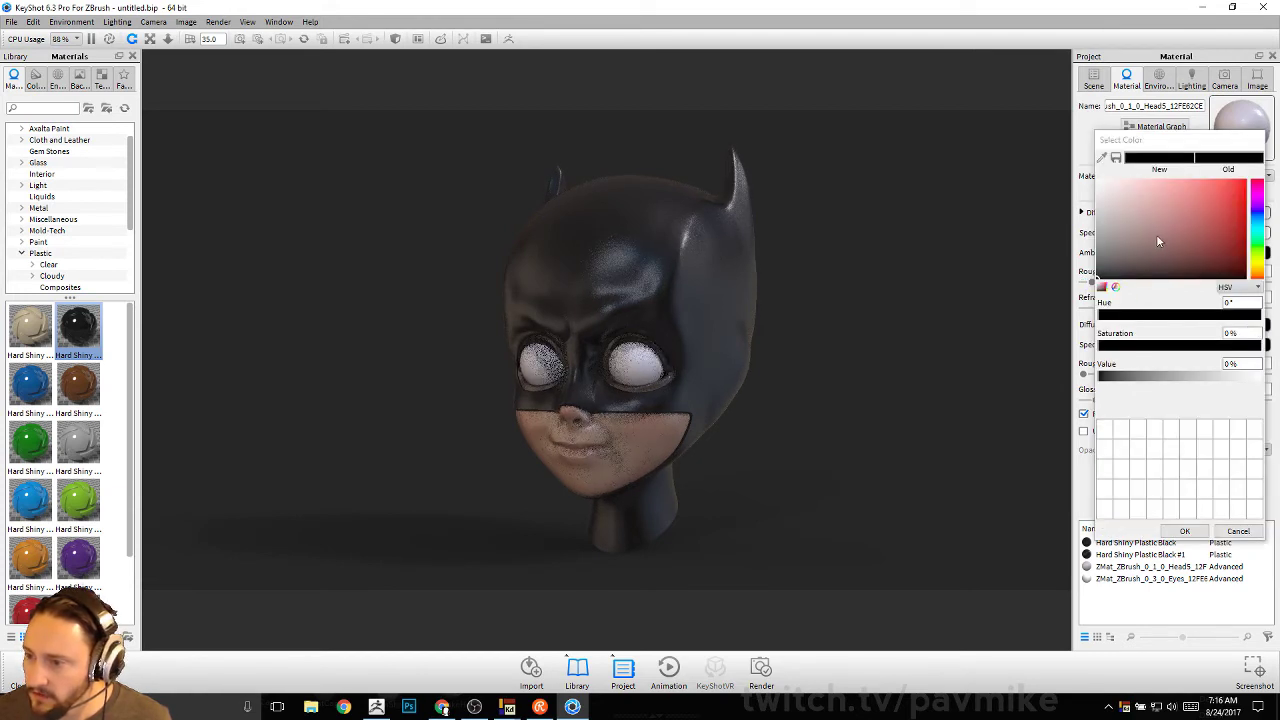
pyautogui.click(1221, 208)
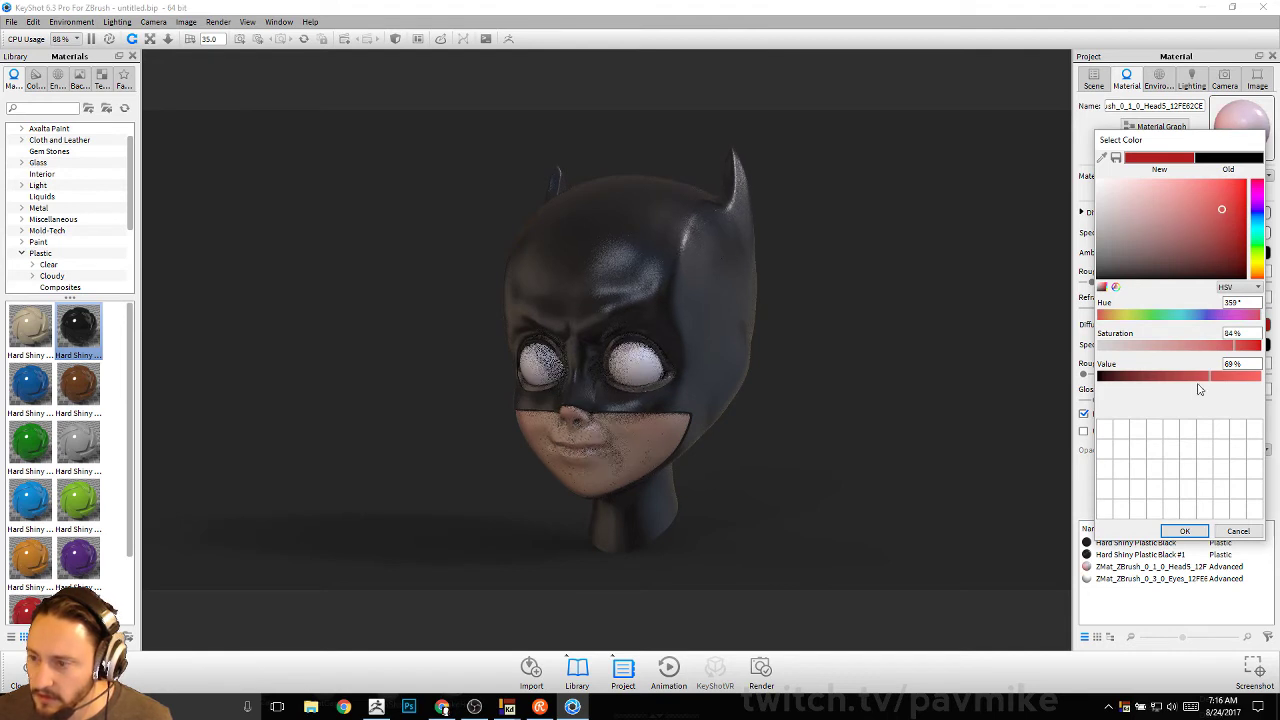
pyautogui.click(1189, 529)
pyautogui.click(1242, 346)
pyautogui.click(1227, 234)
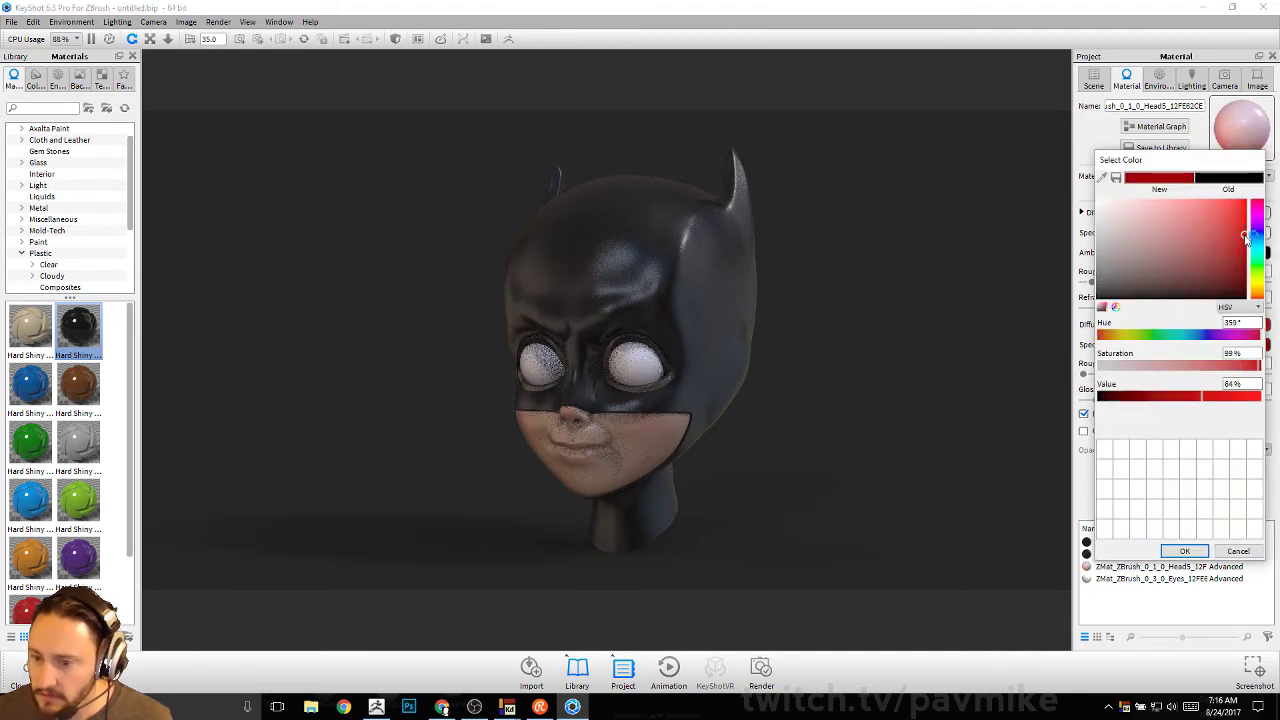
pyautogui.click(1221, 218)
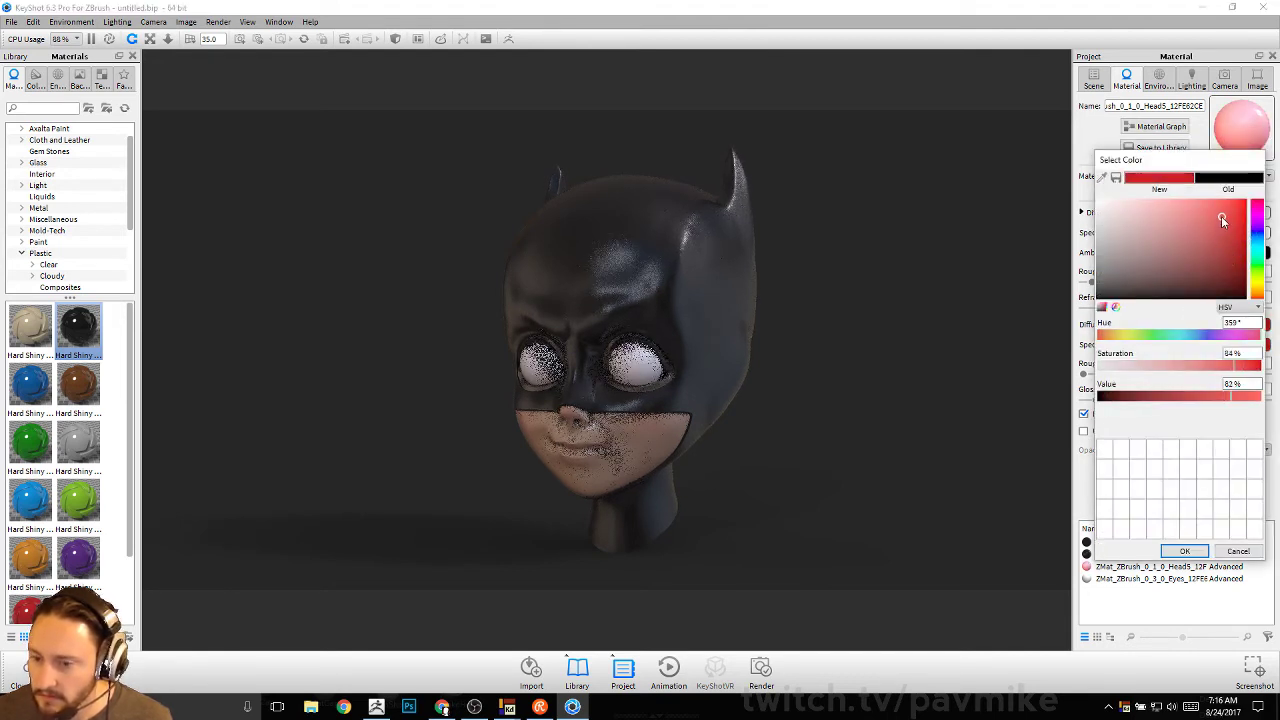
pyautogui.click(1184, 551)
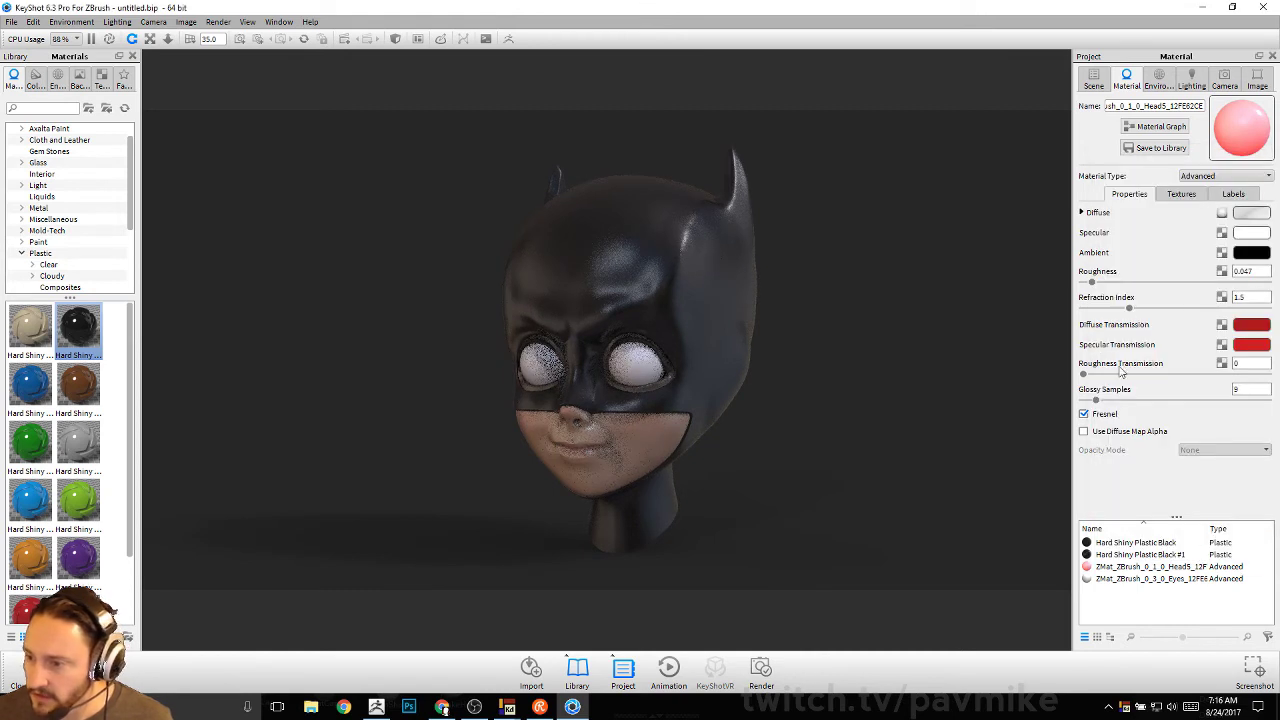
# Set the face material's roughness transmission to 0.04 and inspect the lower face up close
pyautogui.moveTo(1083, 374); pyautogui.dragTo(1103, 376)
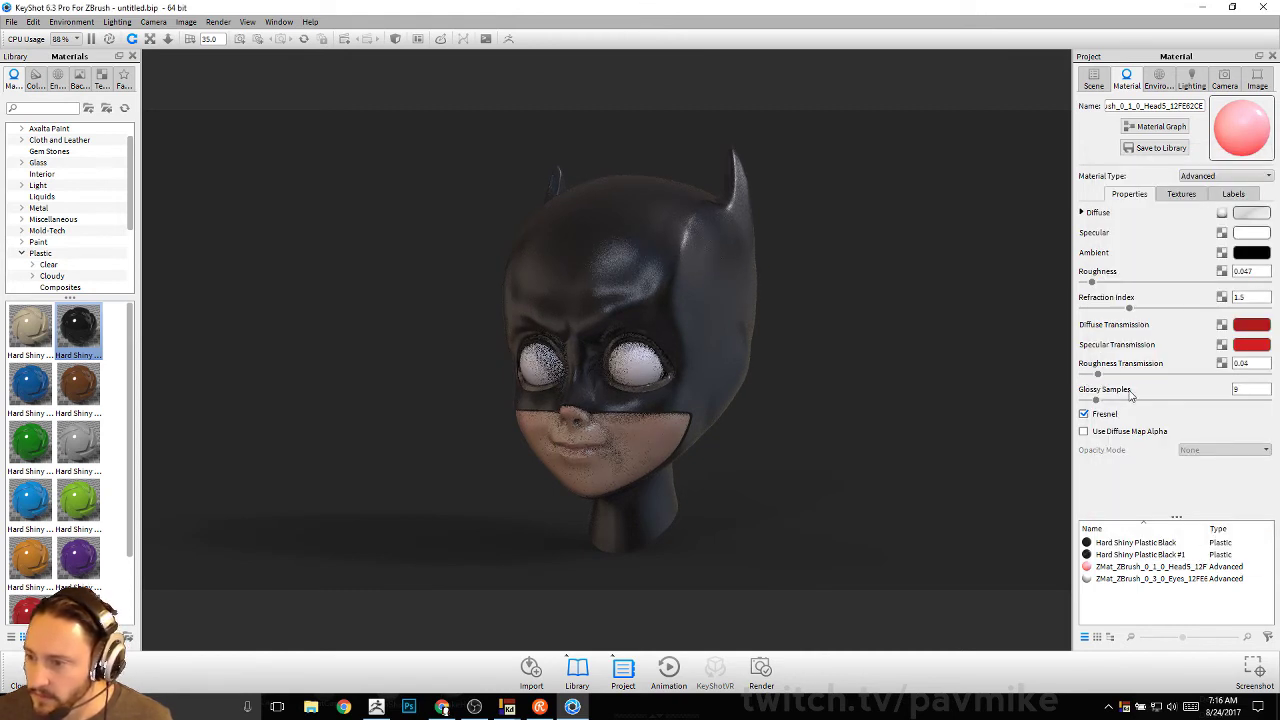
pyautogui.click(1181, 196)
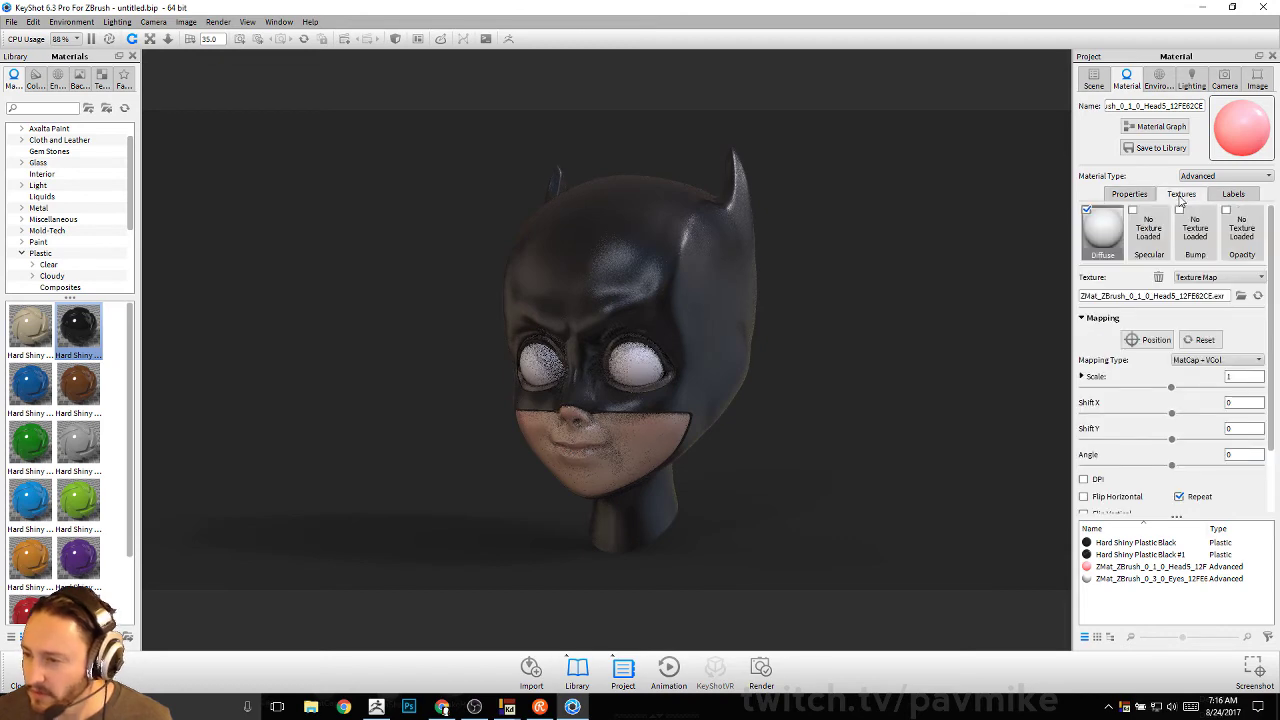
pyautogui.click(1134, 195)
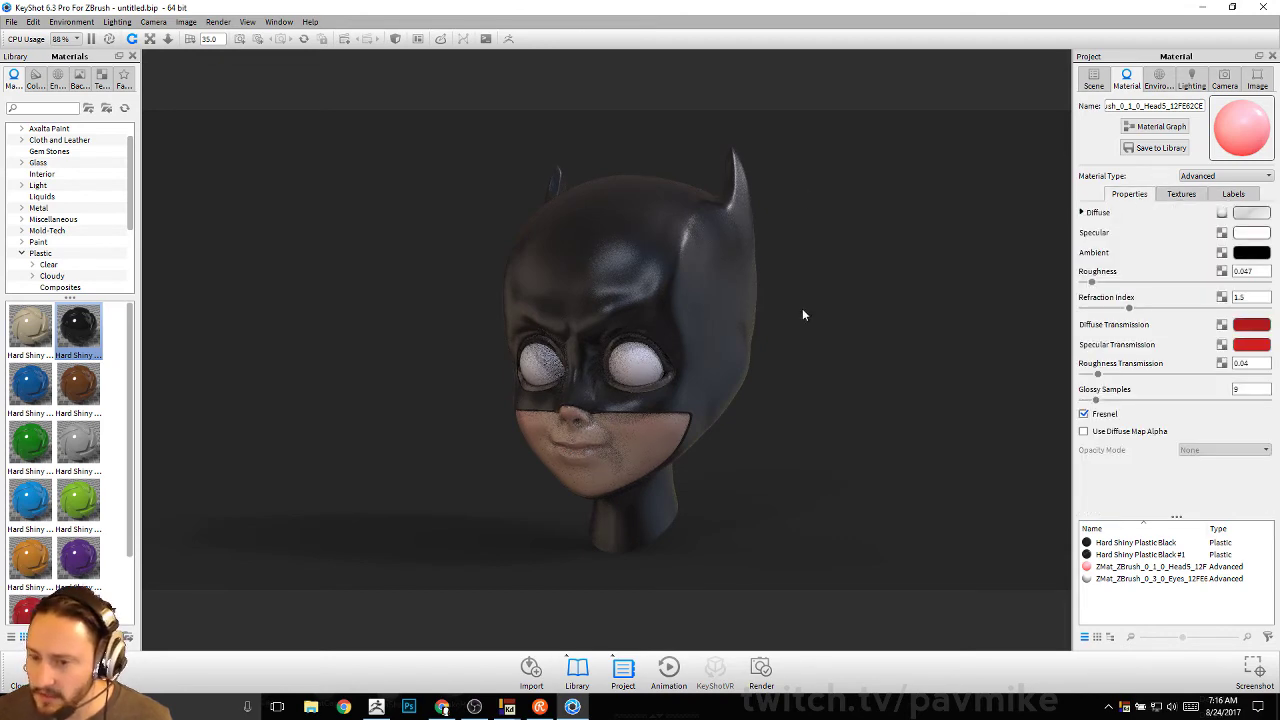
pyautogui.moveTo(866, 310); pyautogui.dragTo(838, 316)
pyautogui.scroll(2, 939, 459)
pyautogui.moveTo(939, 459); pyautogui.dragTo(926, 334, button='middle')
pyautogui.scroll(2, 962, 445)
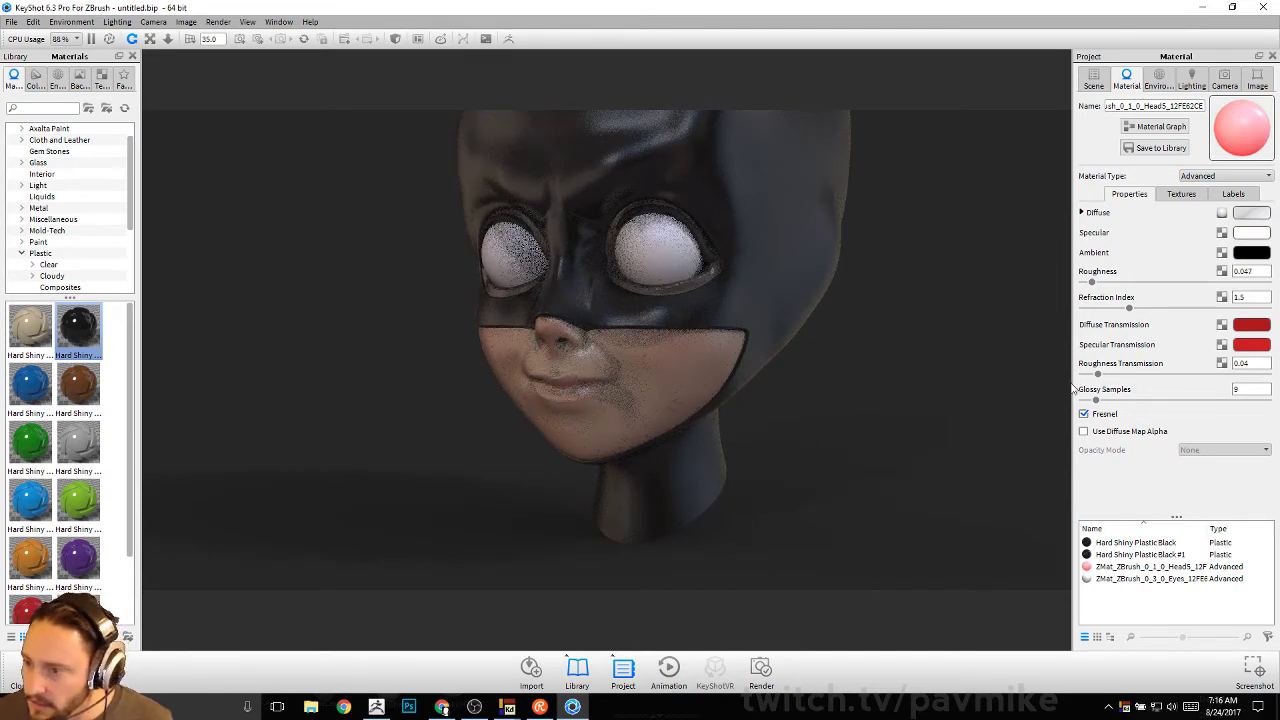
# Check the lighting and scene settings, and raise the face material's roughness to 0.08
pyautogui.click(1188, 82)
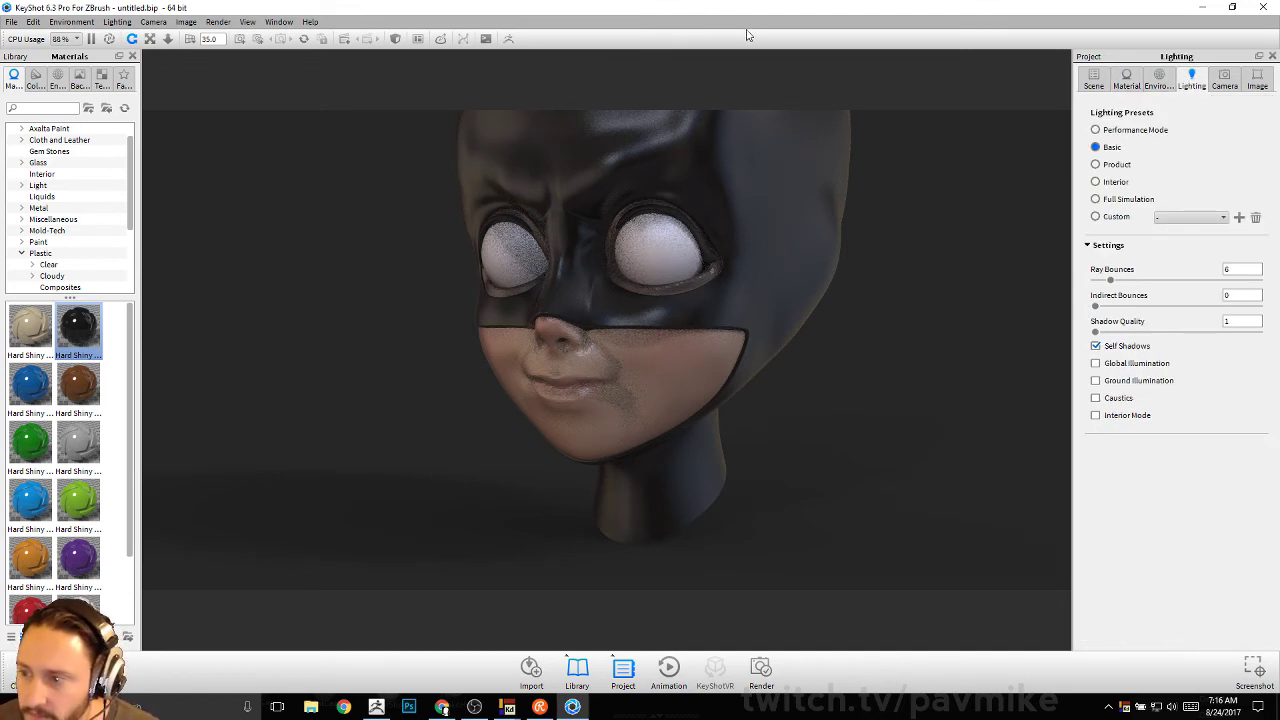
pyautogui.click(1092, 82)
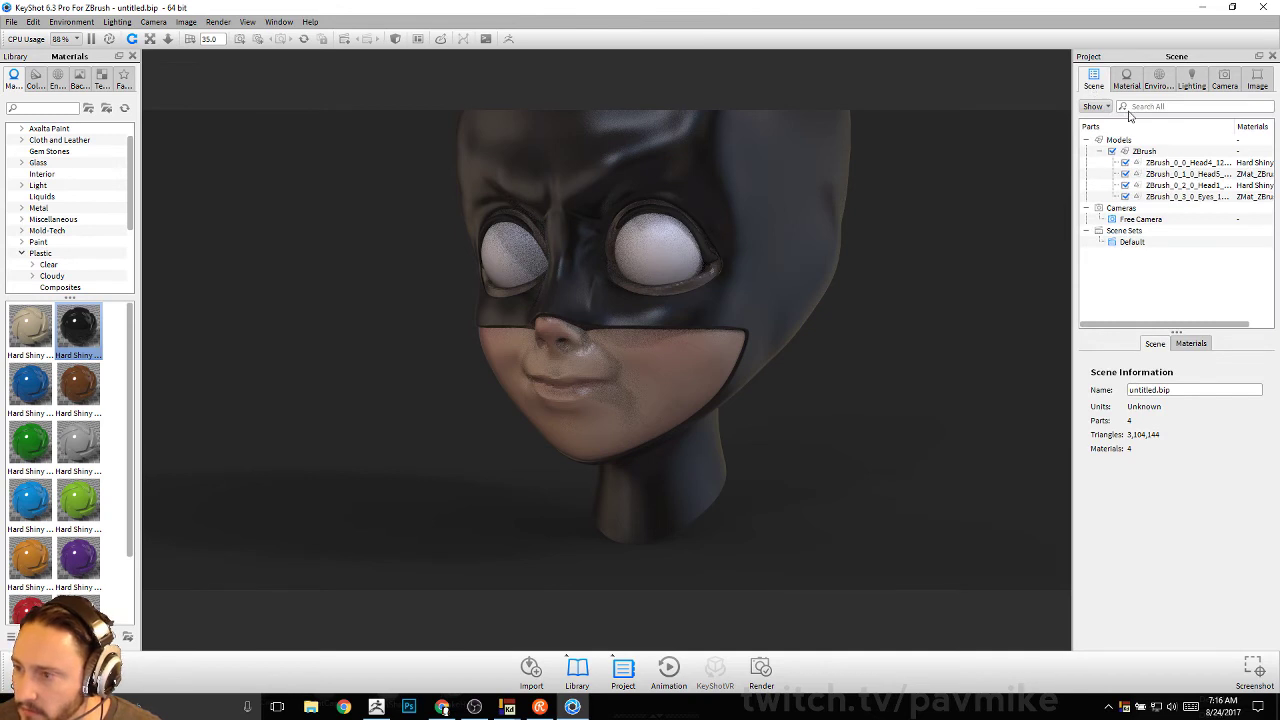
pyautogui.click(1127, 82)
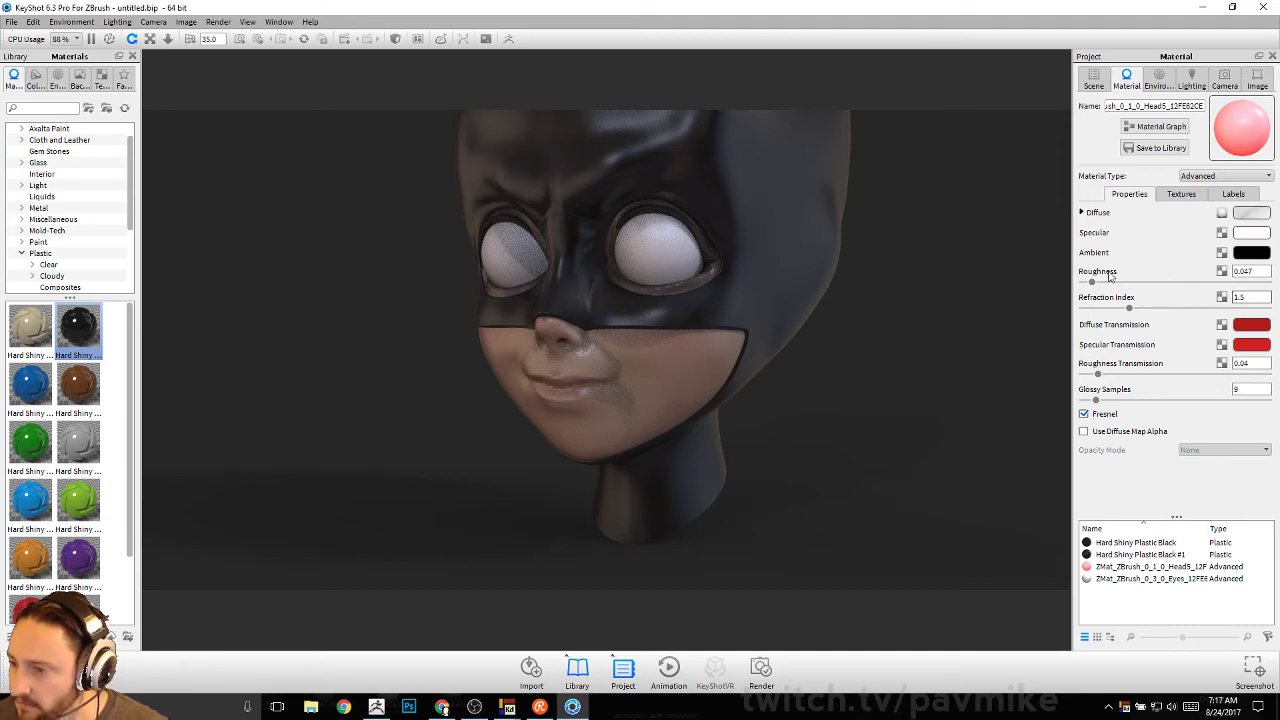
pyautogui.moveTo(1092, 282); pyautogui.dragTo(1097, 283)
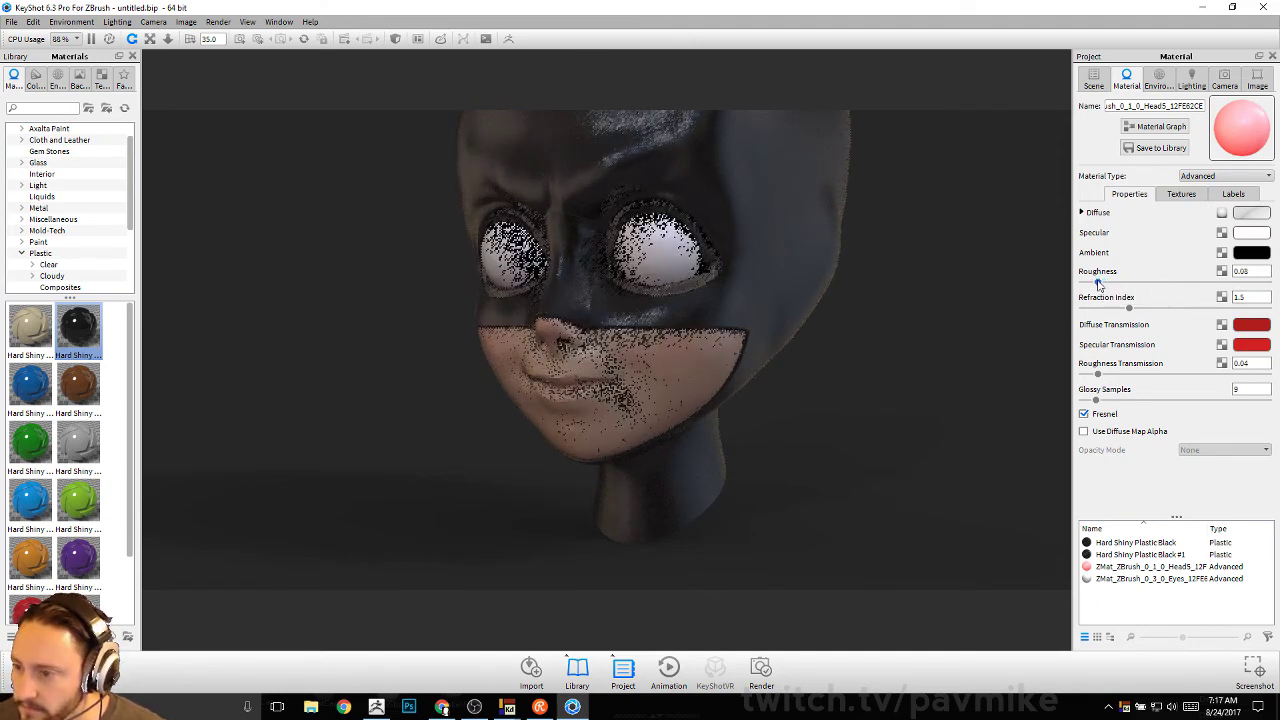
# Try blending the face's diffuse texture with a near-white color of saturation 1% and value 100%, and disable the blending again
pyautogui.click(1081, 213)
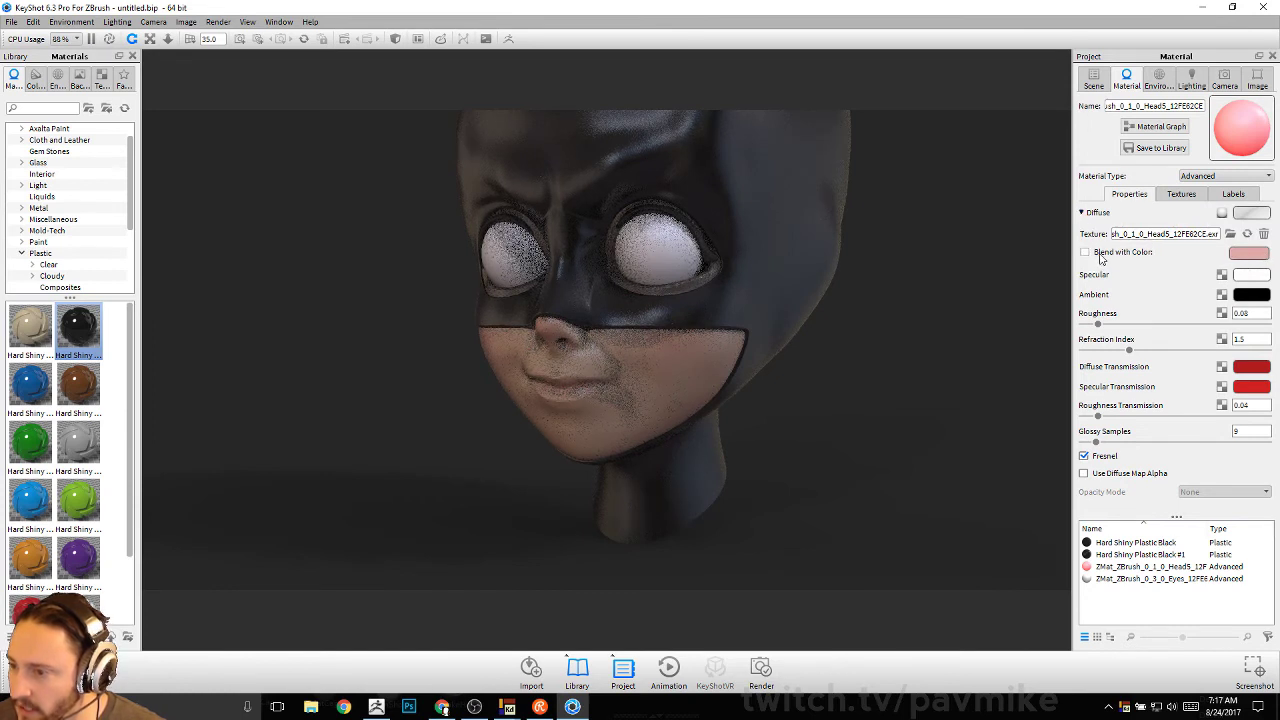
pyautogui.click(1084, 252)
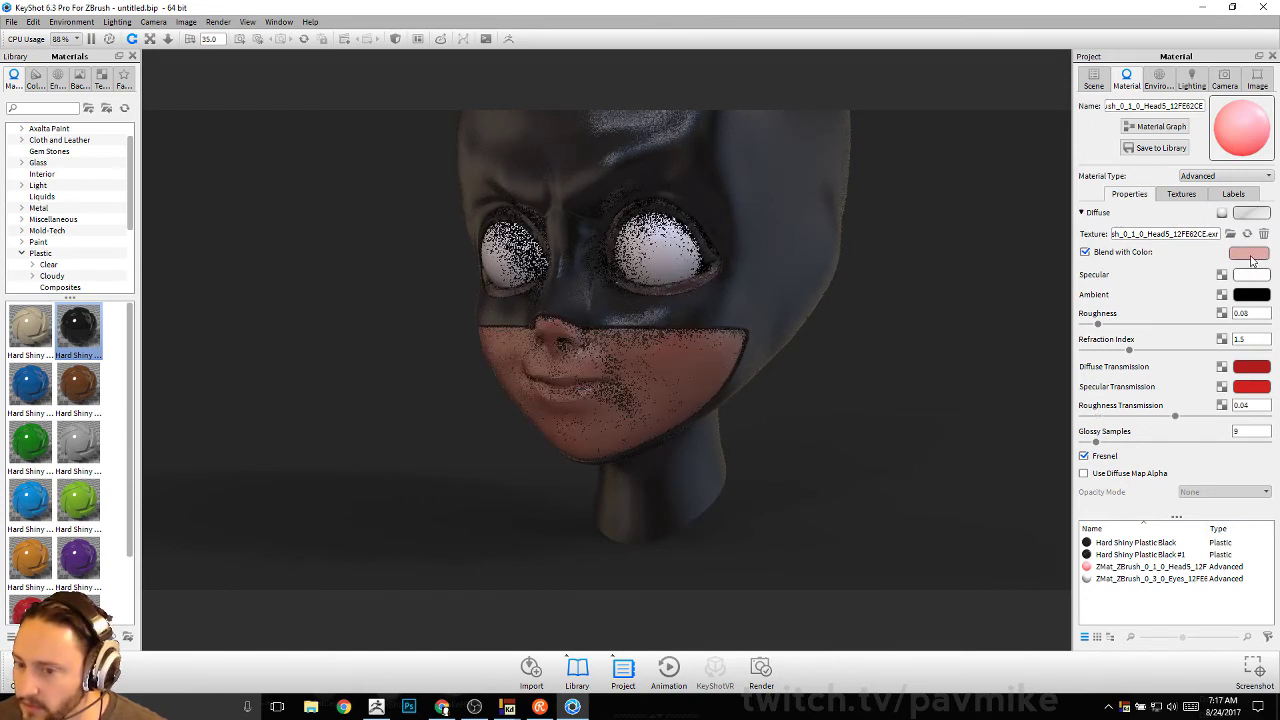
pyautogui.click(1249, 253)
pyautogui.moveTo(1129, 132); pyautogui.dragTo(1098, 99)
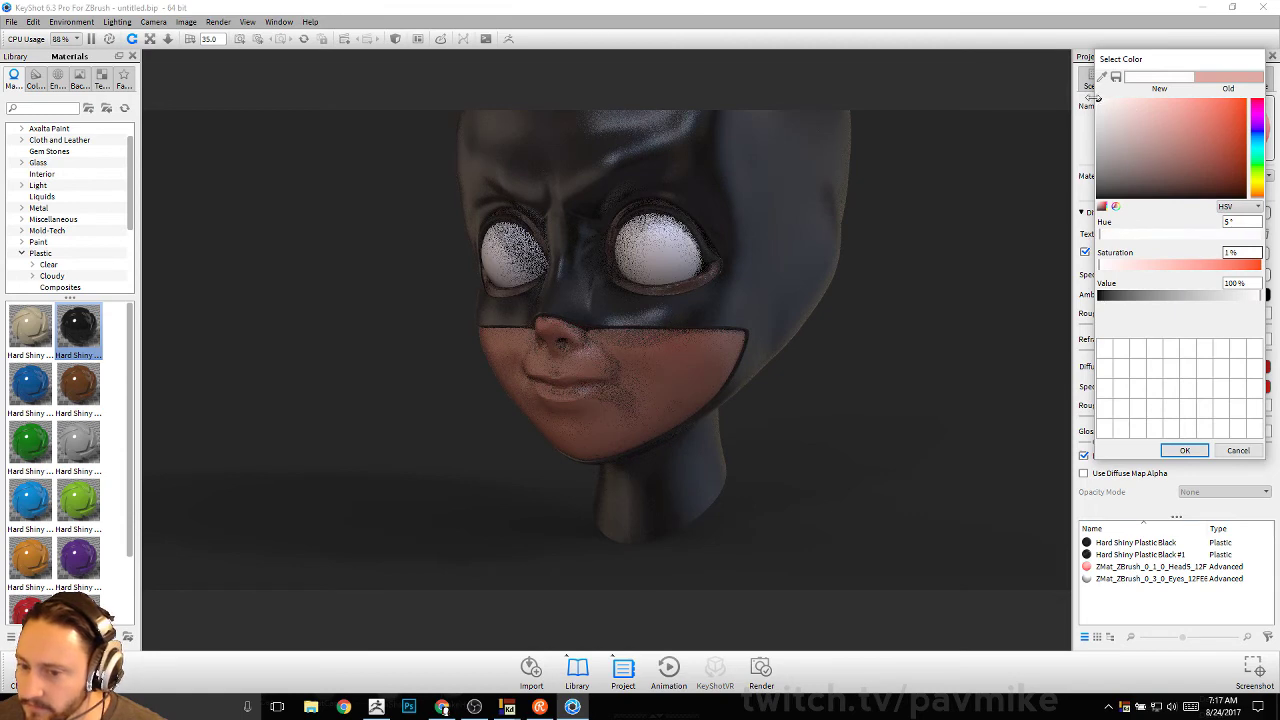
pyautogui.click(1184, 450)
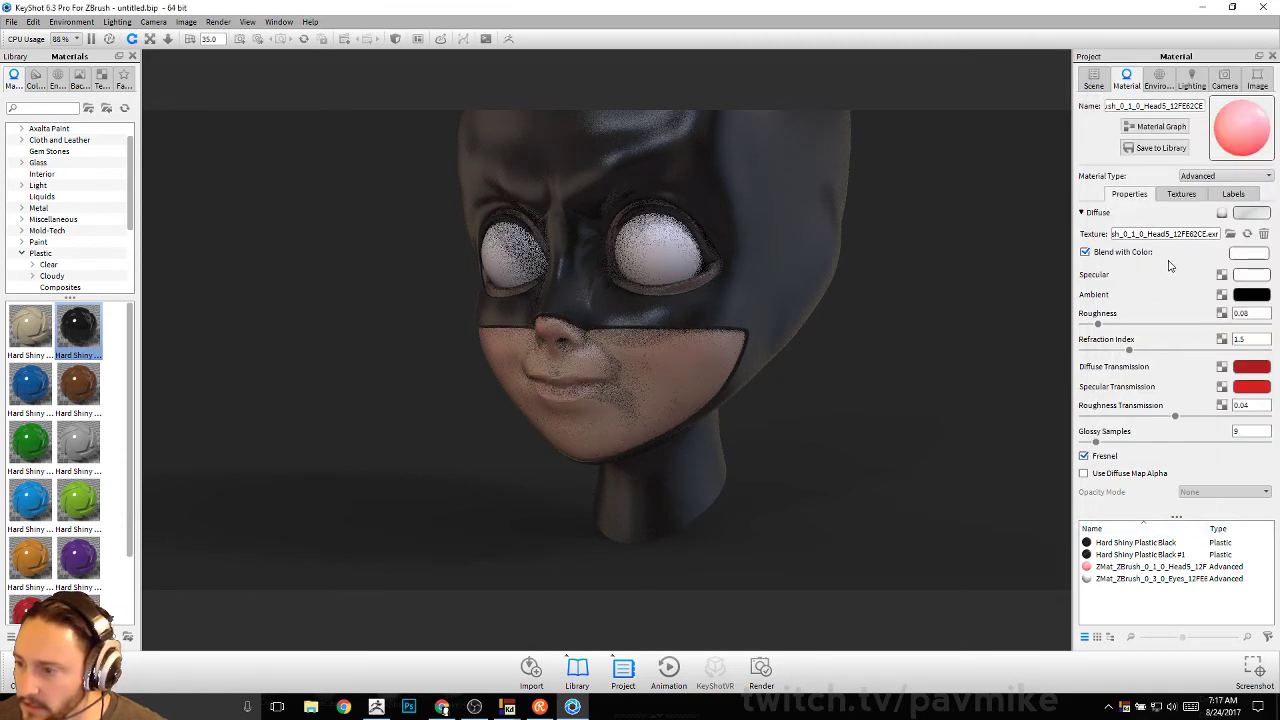
pyautogui.click(1085, 253)
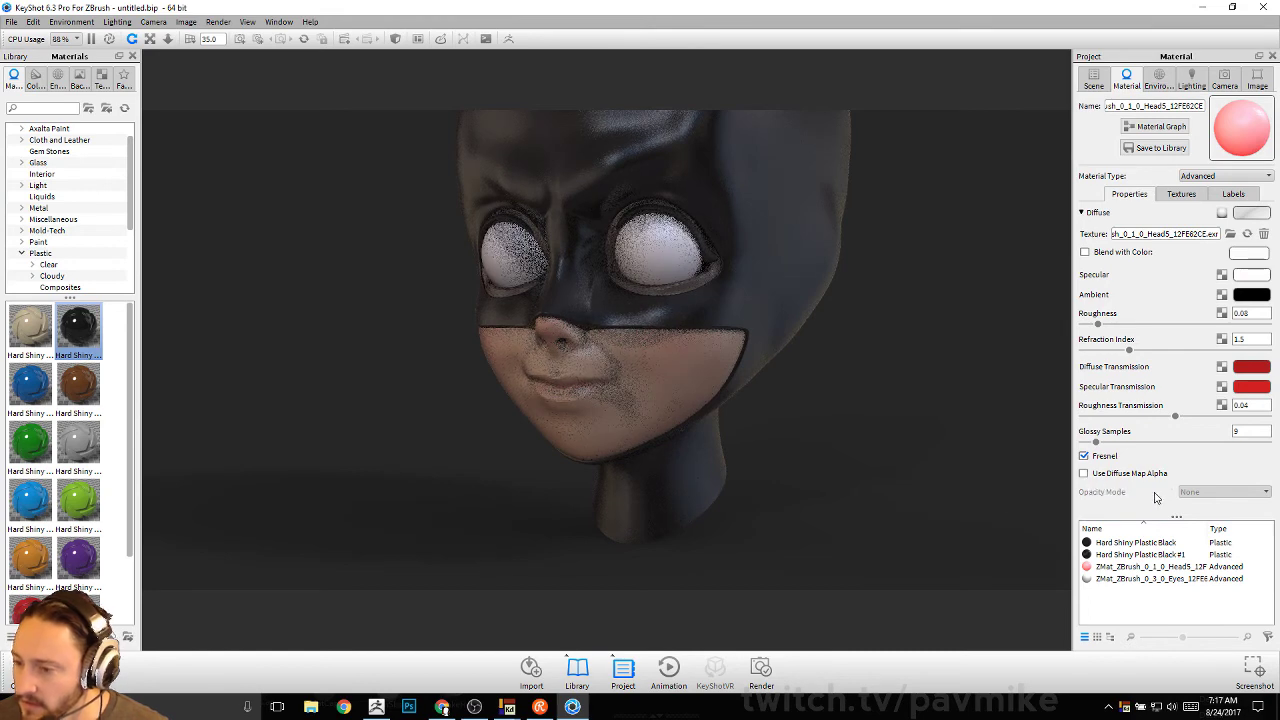
# Search the material library for "emissive" and apply Emissive Cool to the eyes
pyautogui.moveTo(876, 414); pyautogui.dragTo(880, 348)
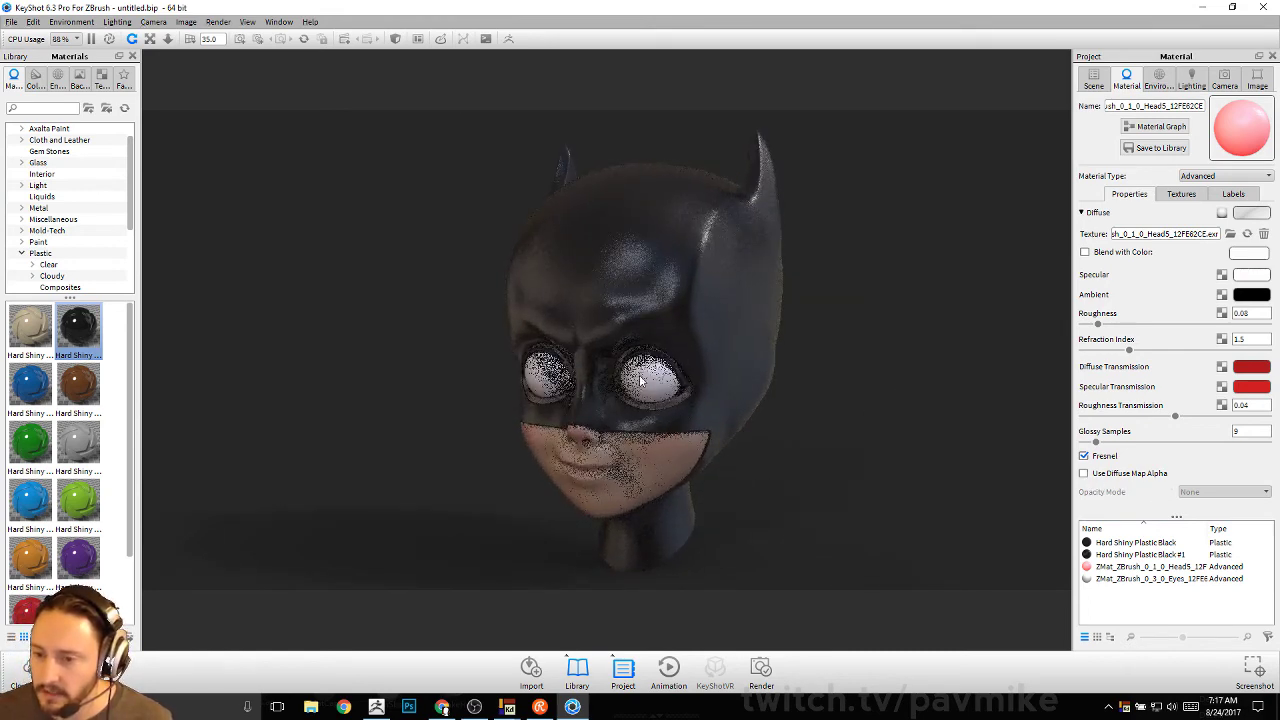
pyautogui.click(48, 107)
pyautogui.write('emissive')
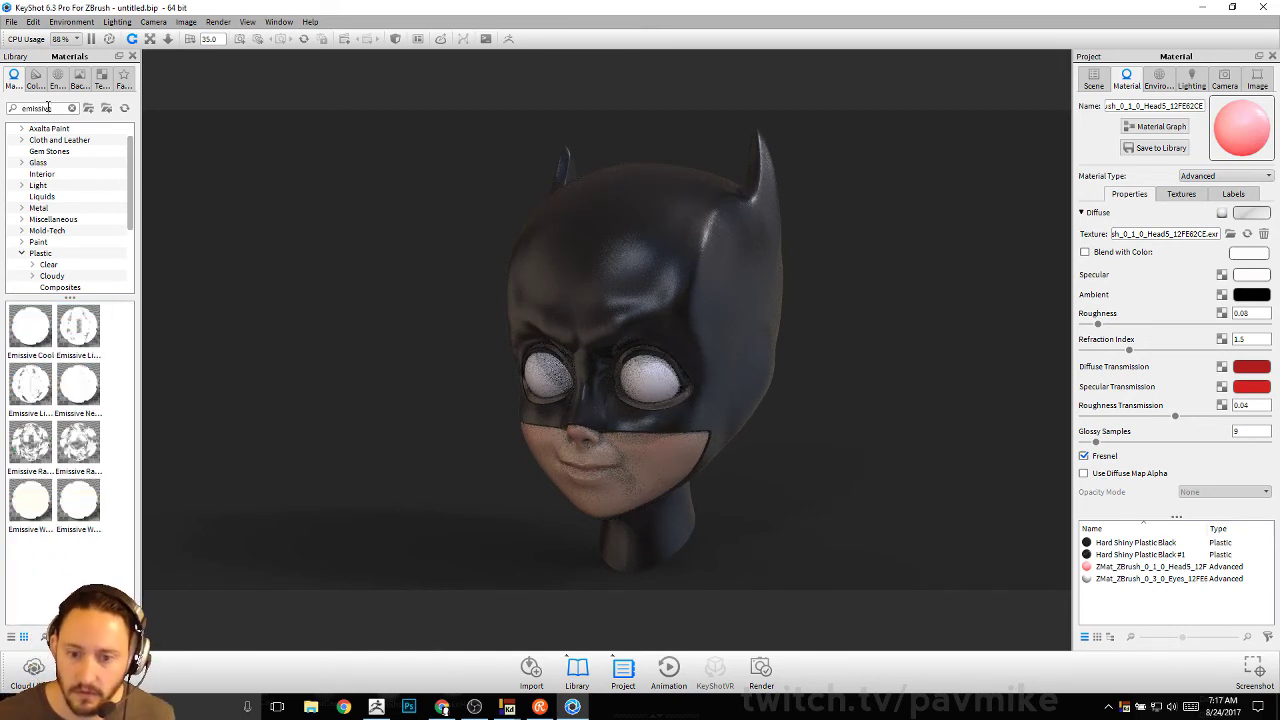
pyautogui.moveTo(30, 325); pyautogui.dragTo(645, 383)
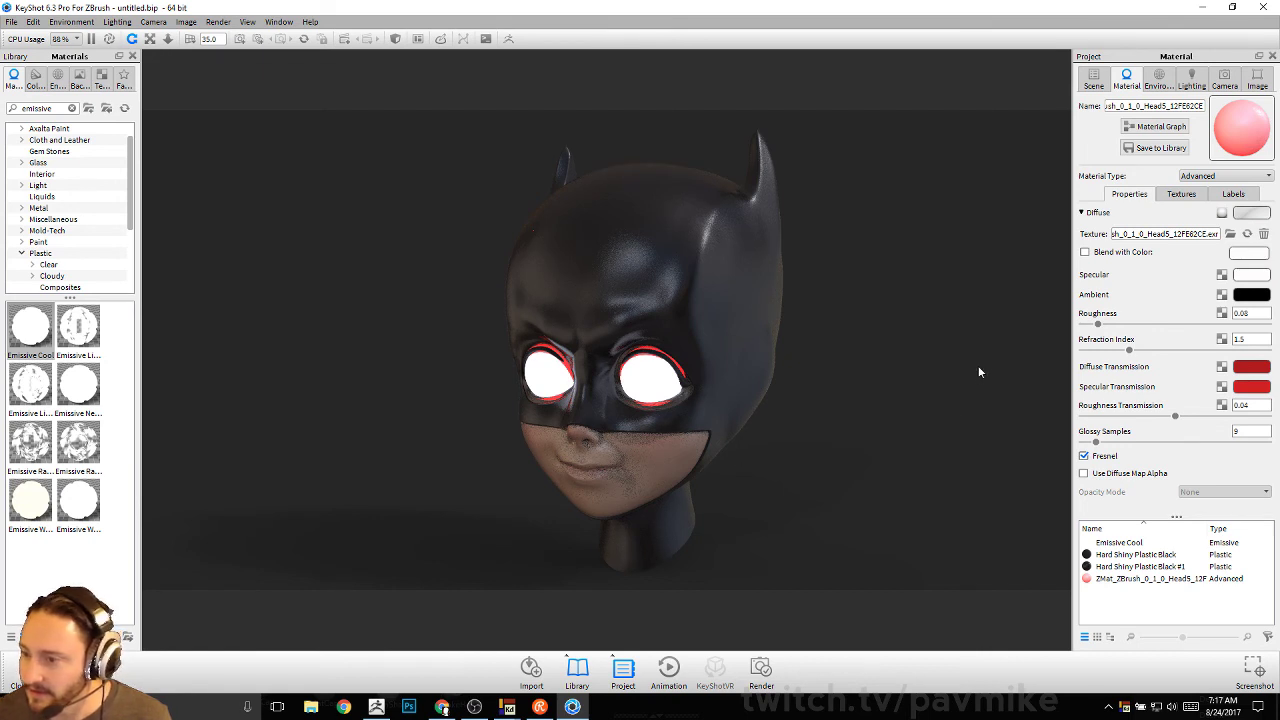
# Set the face material's diffuse transmission to black and its specular transmission to near black with value 1%
pyautogui.click(1248, 367)
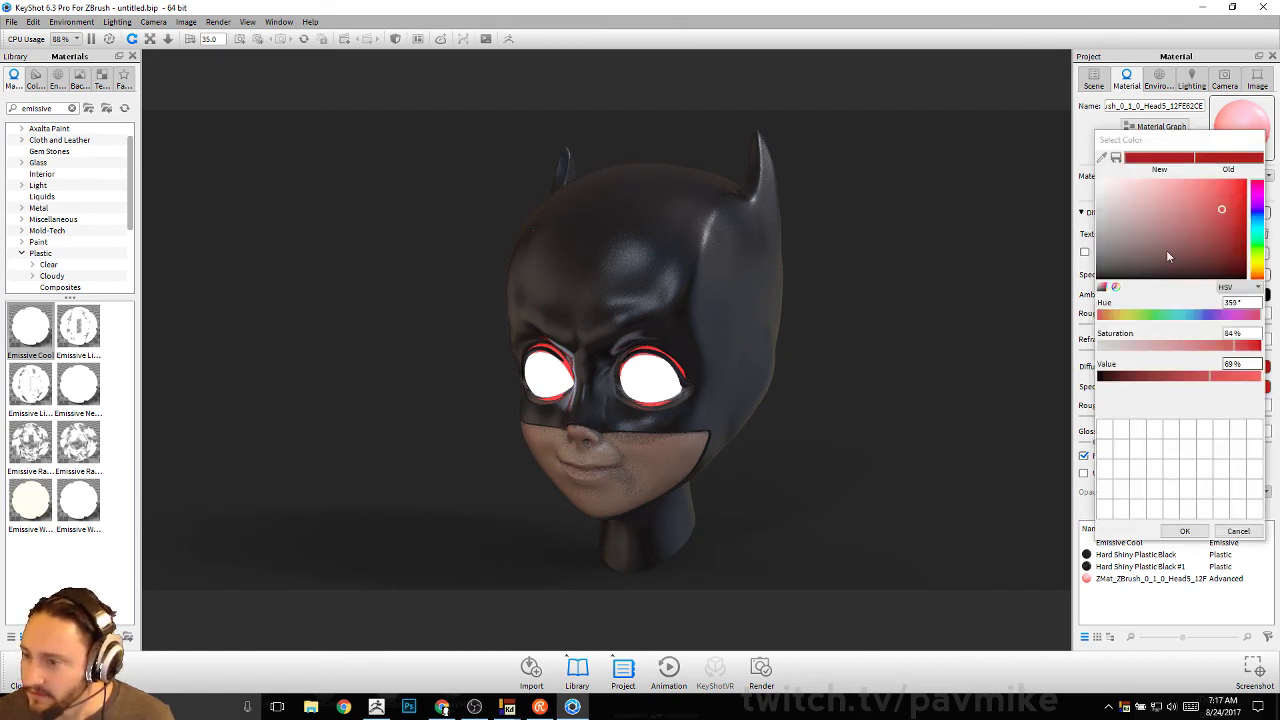
pyautogui.moveTo(1158, 240); pyautogui.dragTo(1097, 232)
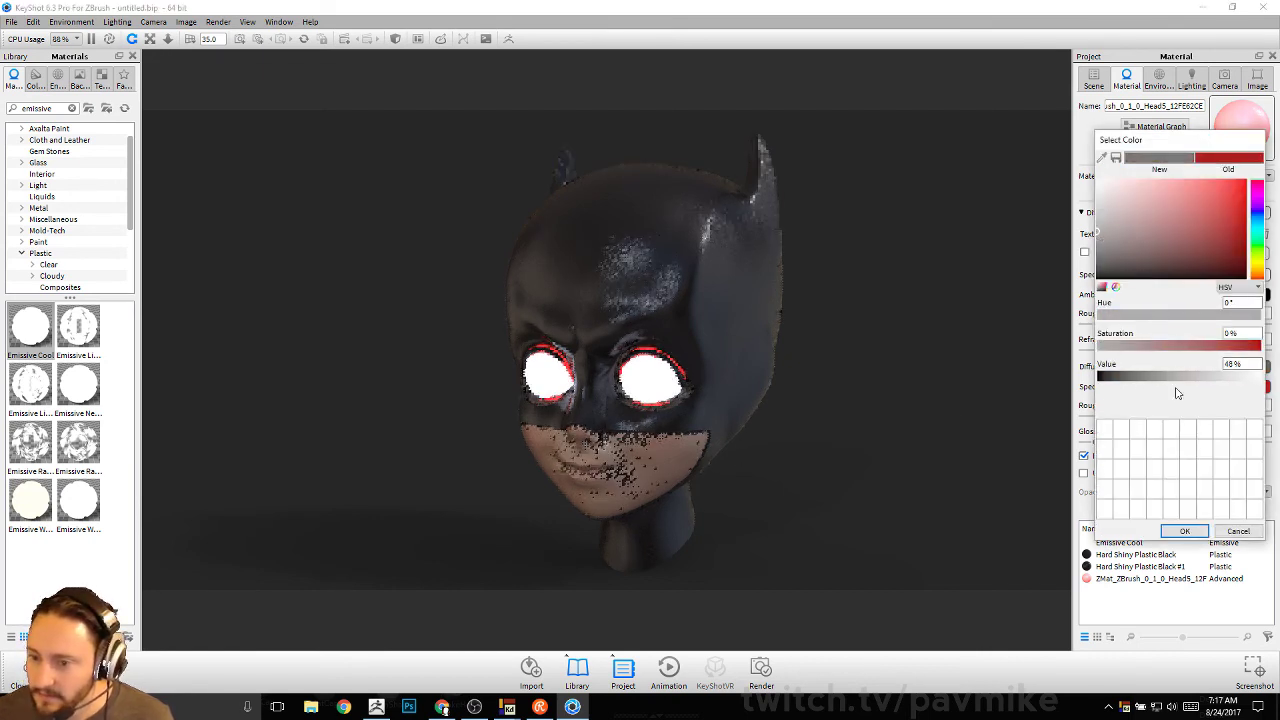
pyautogui.click(1238, 531)
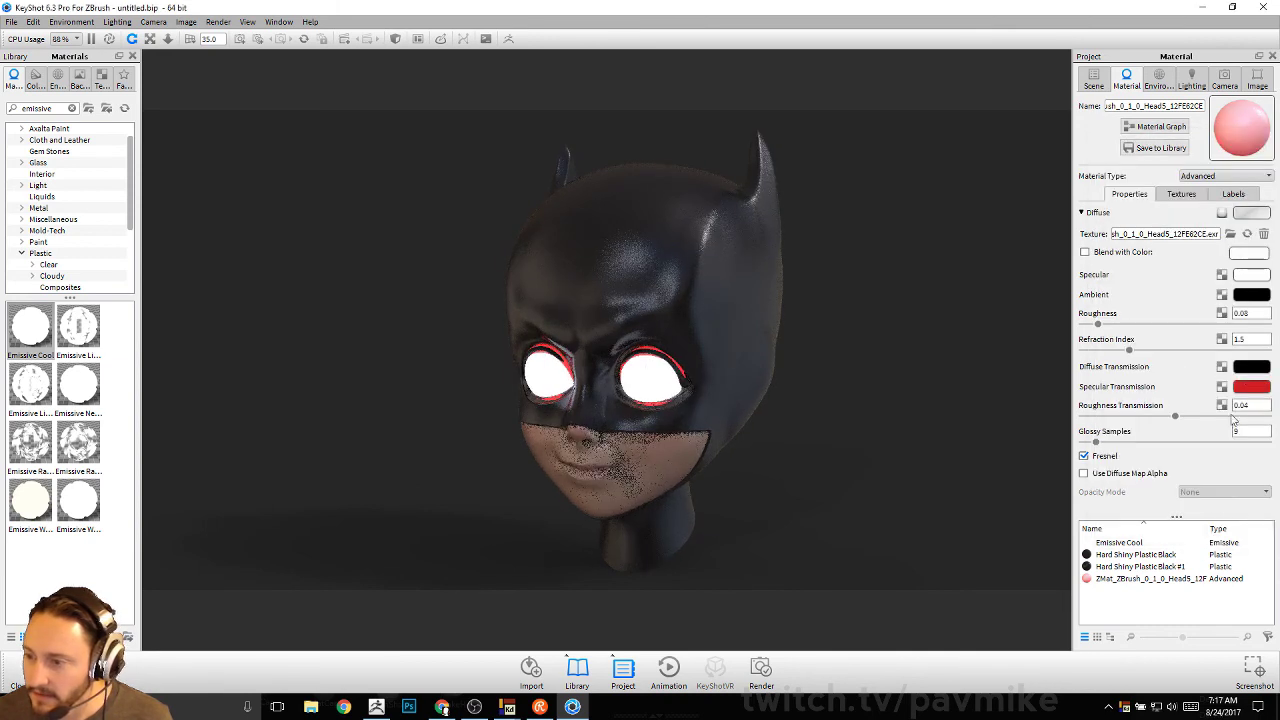
pyautogui.click(1248, 387)
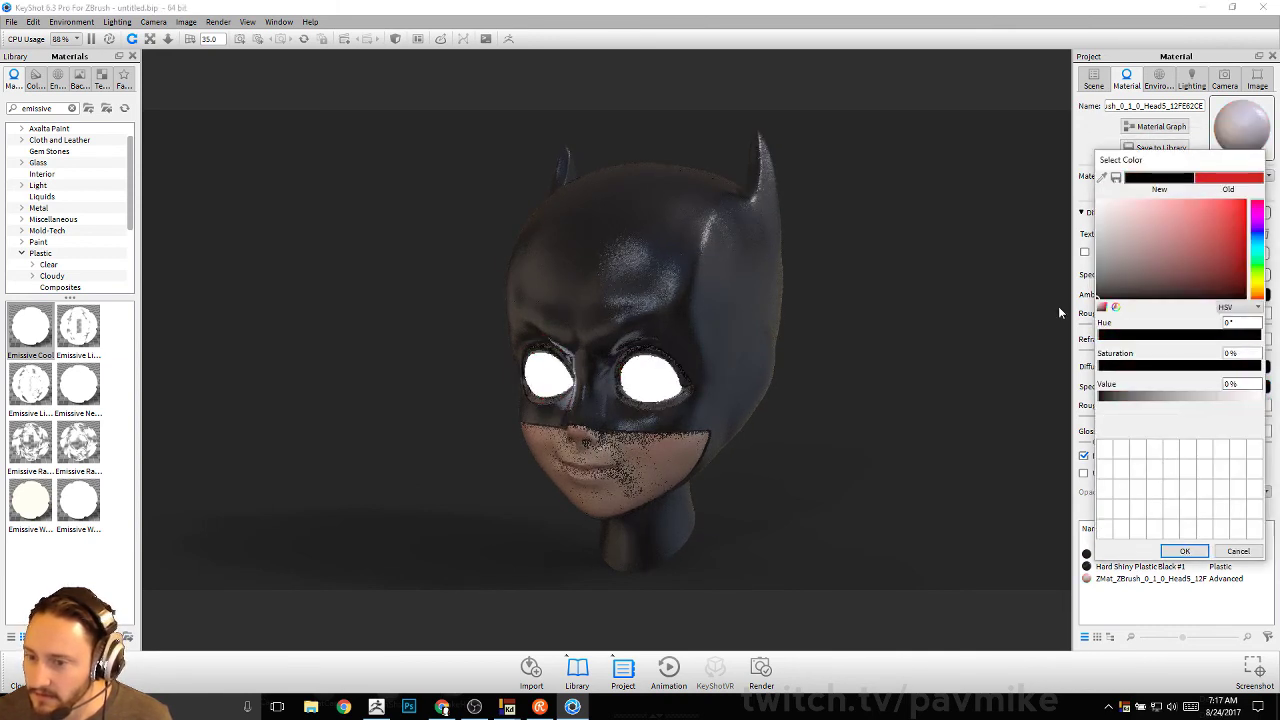
pyautogui.click(1099, 271)
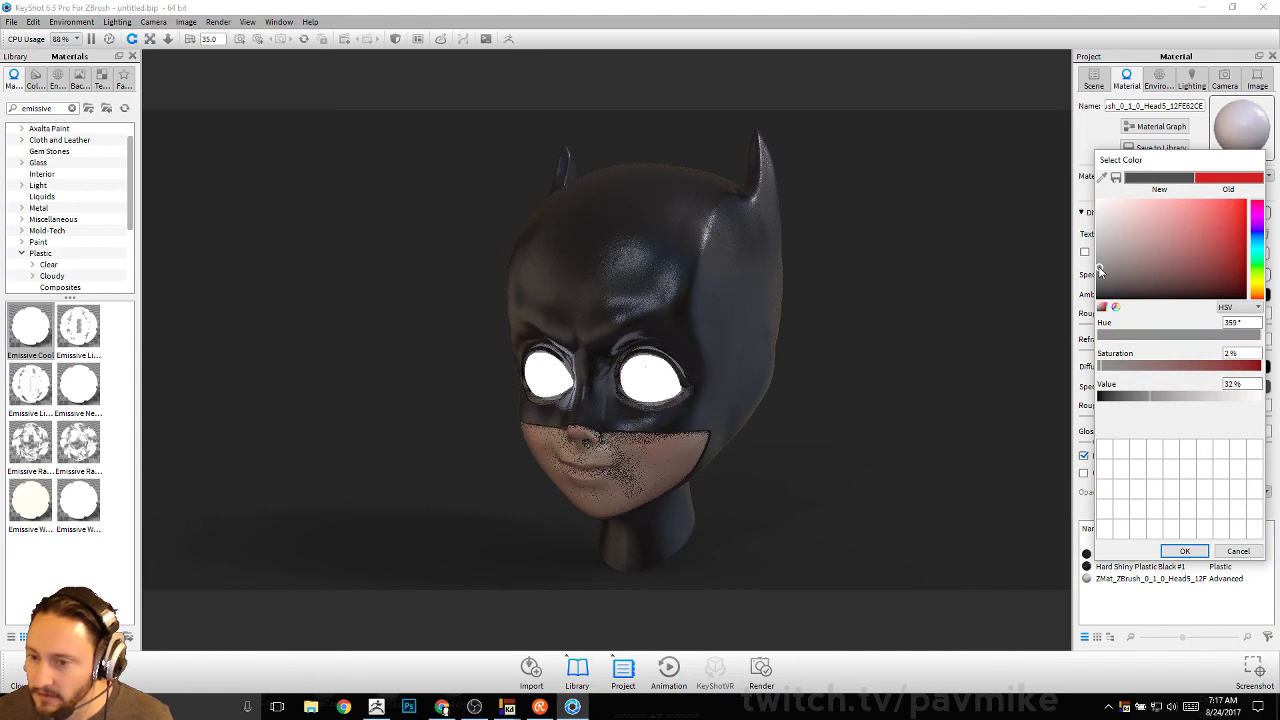
pyautogui.moveTo(1099, 271); pyautogui.dragTo(1092, 302)
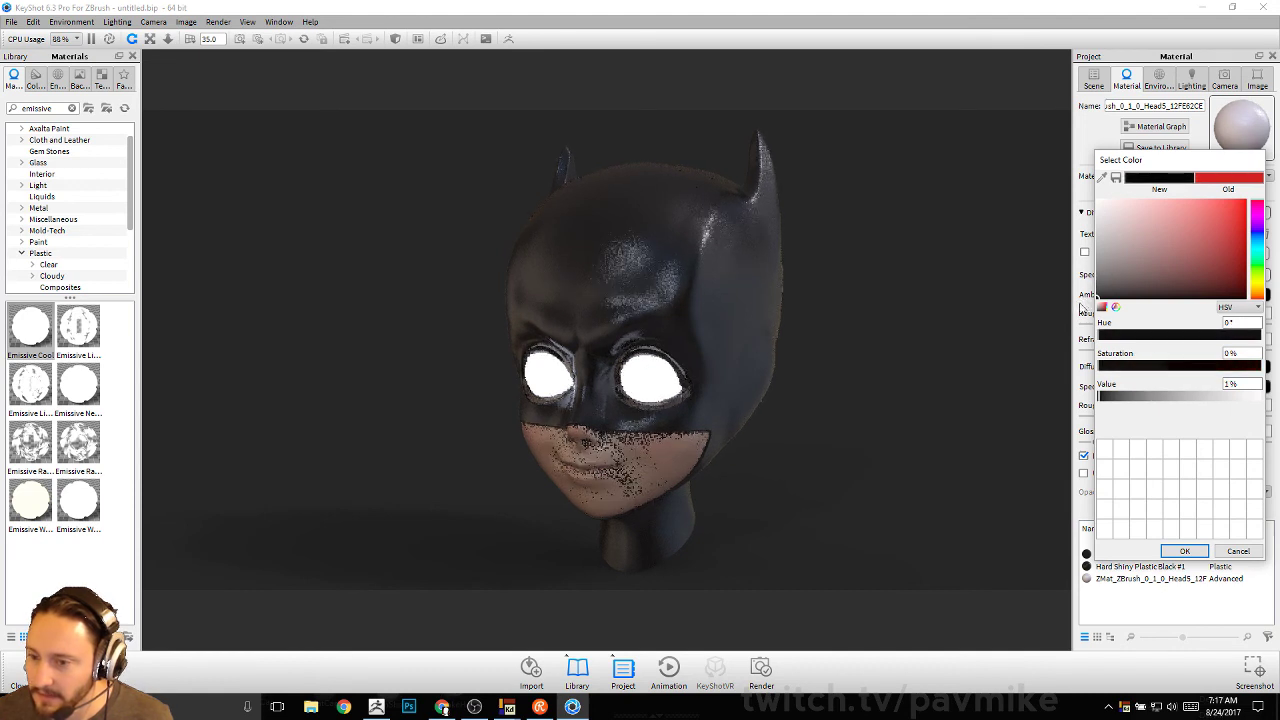
pyautogui.click(1184, 552)
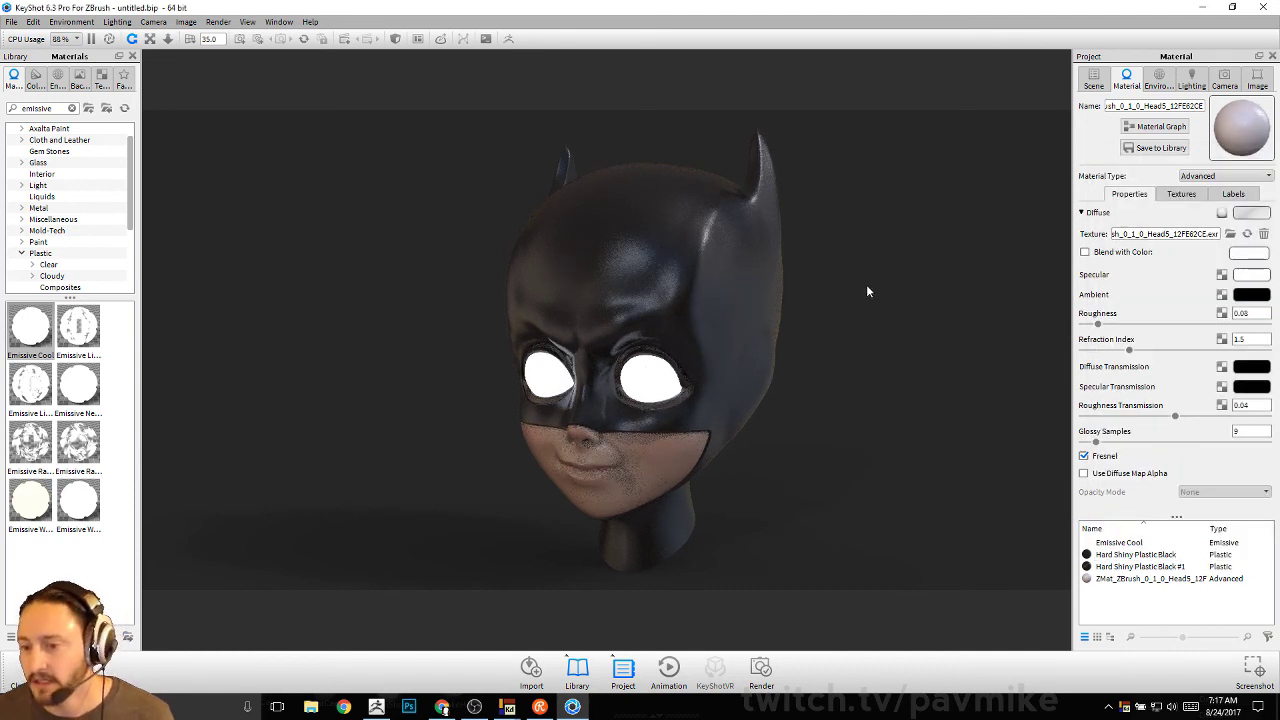
# Search the material library for "area" and lower the intensity of the eyes' Emissive Cool material to about 1.856
pyautogui.doubleClick(50, 108)
pyautogui.write('area')
pyautogui.moveTo(32, 328); pyautogui.dragTo(62, 457)
pyautogui.doubleClick(632, 384)
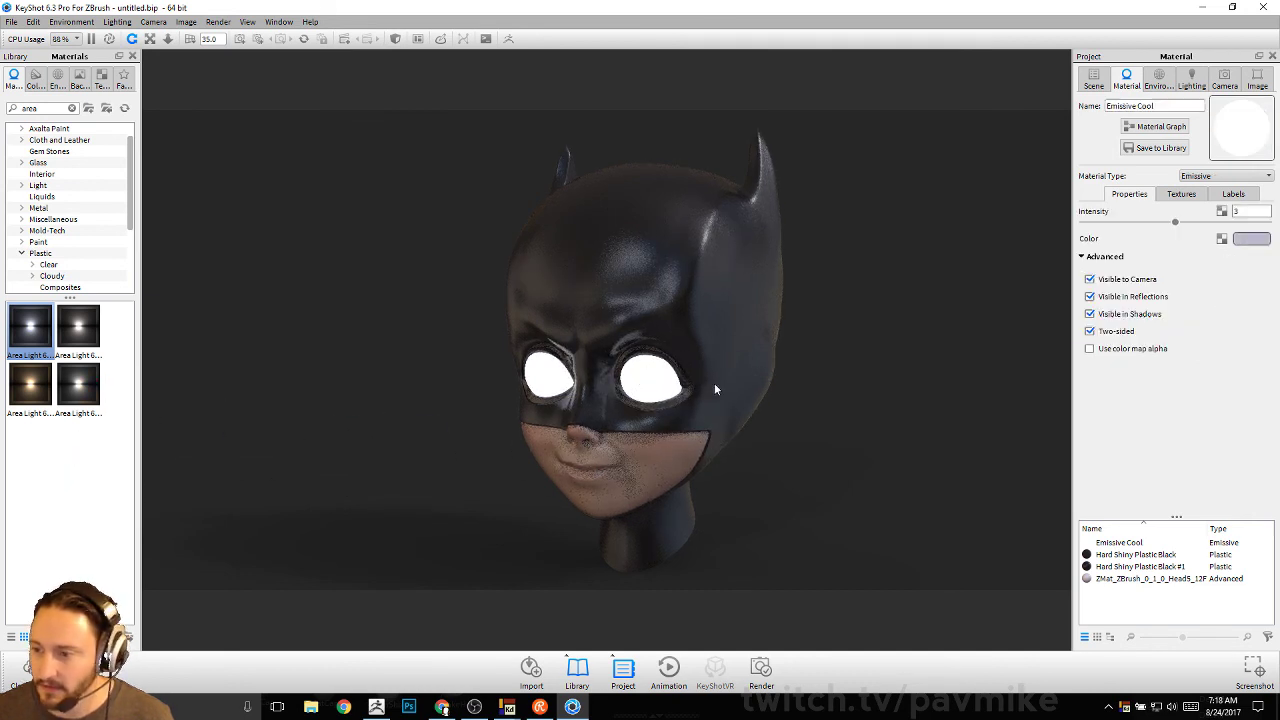
pyautogui.moveTo(1163, 223); pyautogui.dragTo(1143, 224)
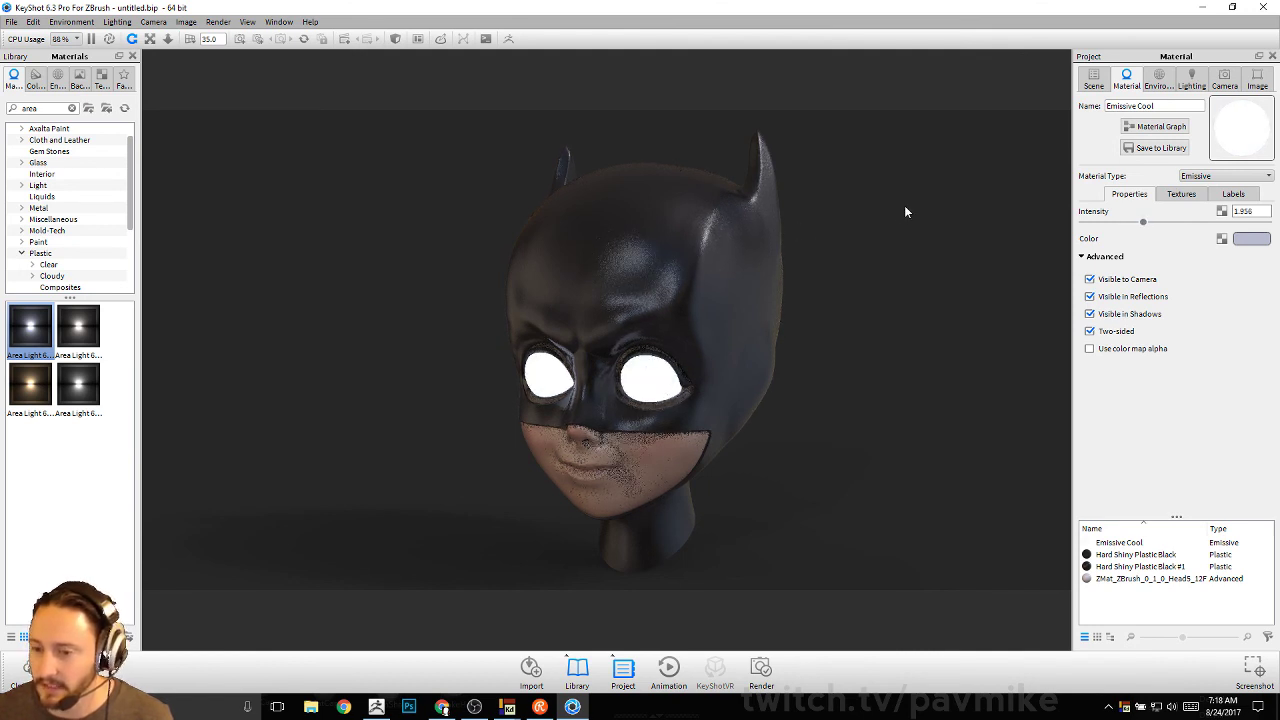